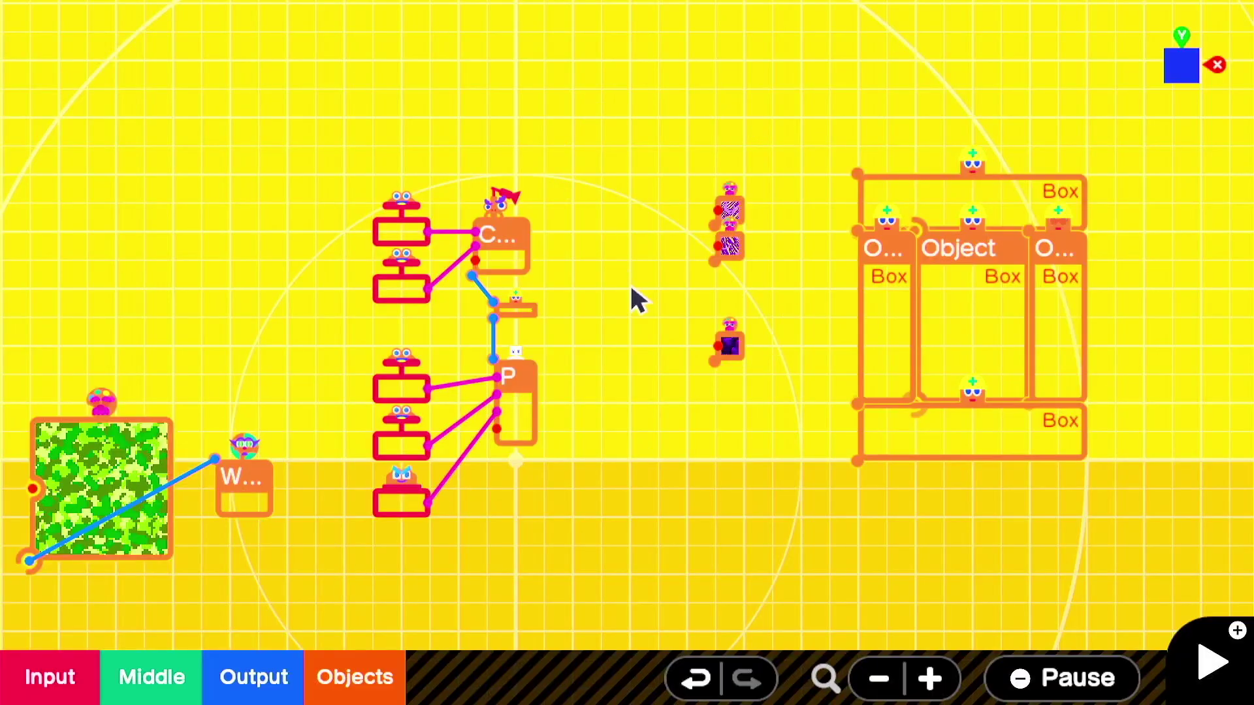
# Step: Review the settings of the small movable box that links the Camera and the Person
pyautogui.moveTo(607, 501); pyautogui.dragTo(896, 453)
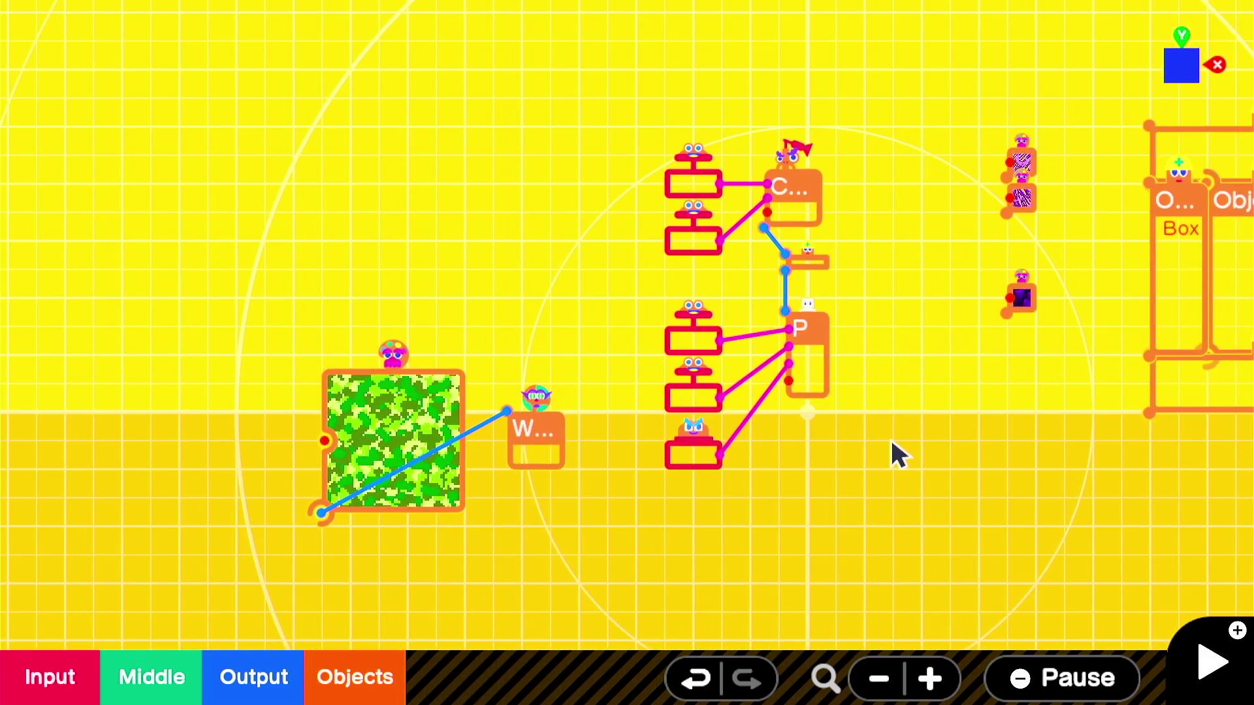
pyautogui.scroll(1, 526, 476)
pyautogui.moveTo(601, 528); pyautogui.dragTo(673, 485)
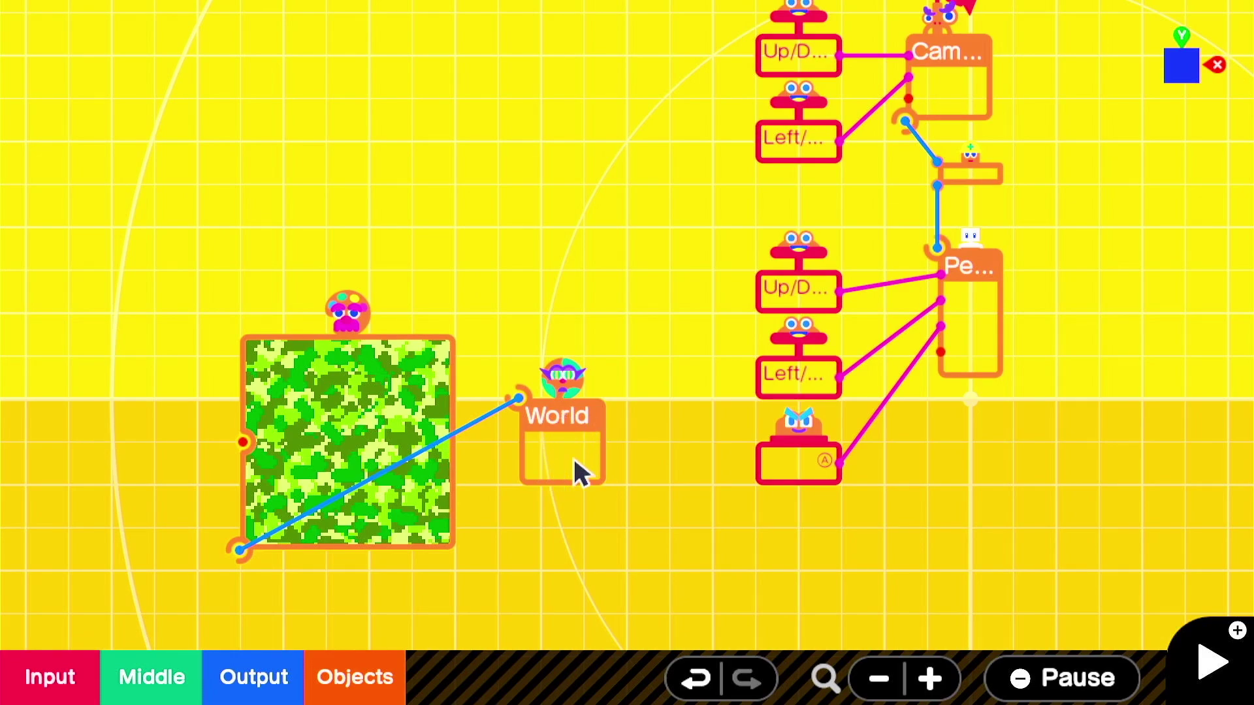
pyautogui.moveTo(1032, 412); pyautogui.dragTo(781, 524)
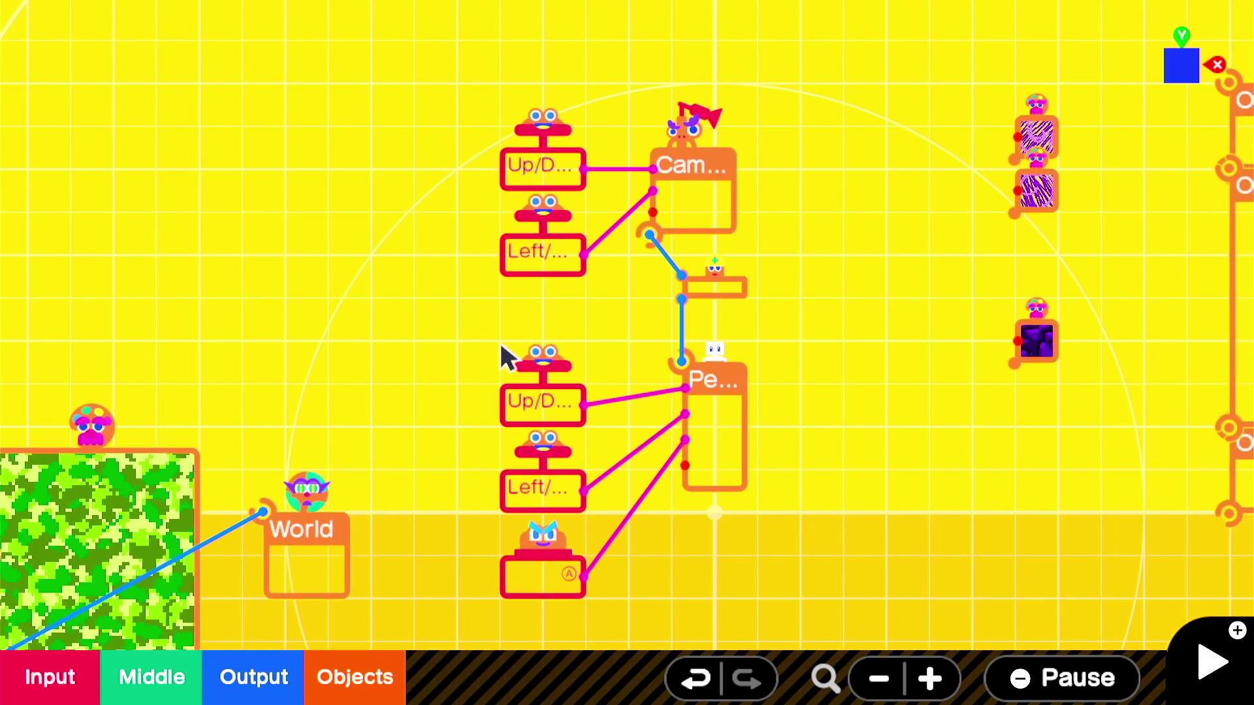
pyautogui.click(721, 291)
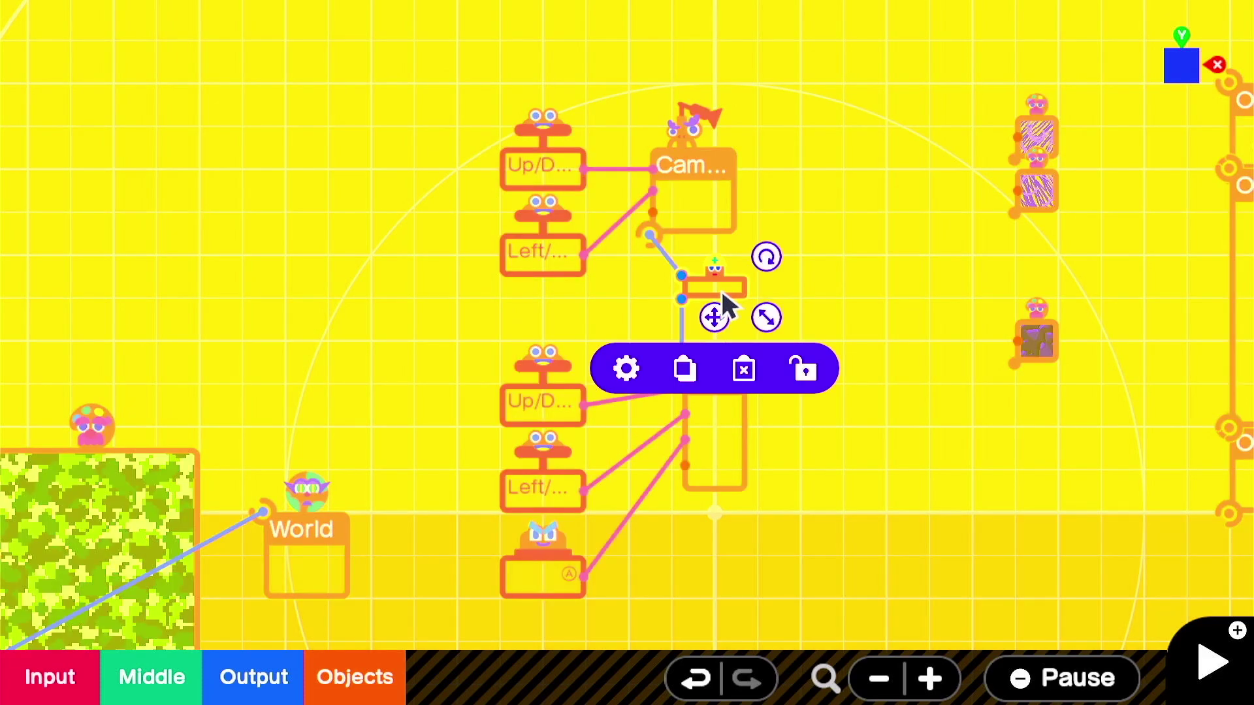
pyautogui.click(627, 368)
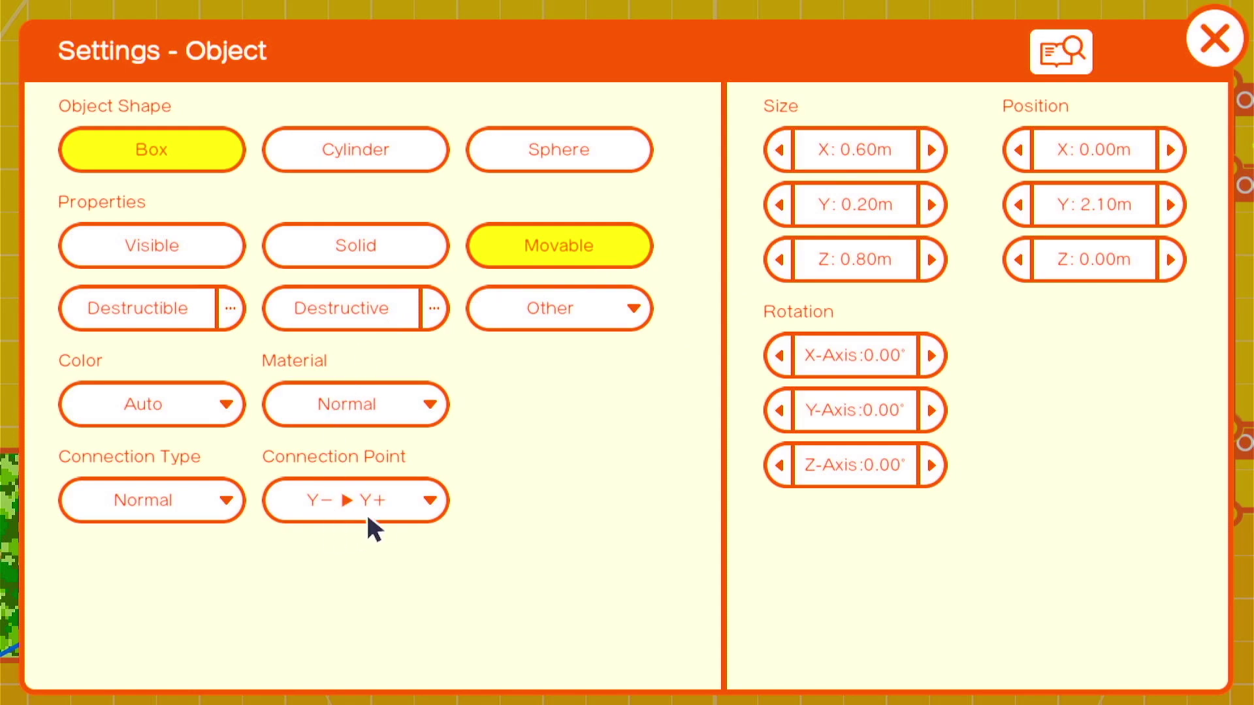
pyautogui.click(1214, 41)
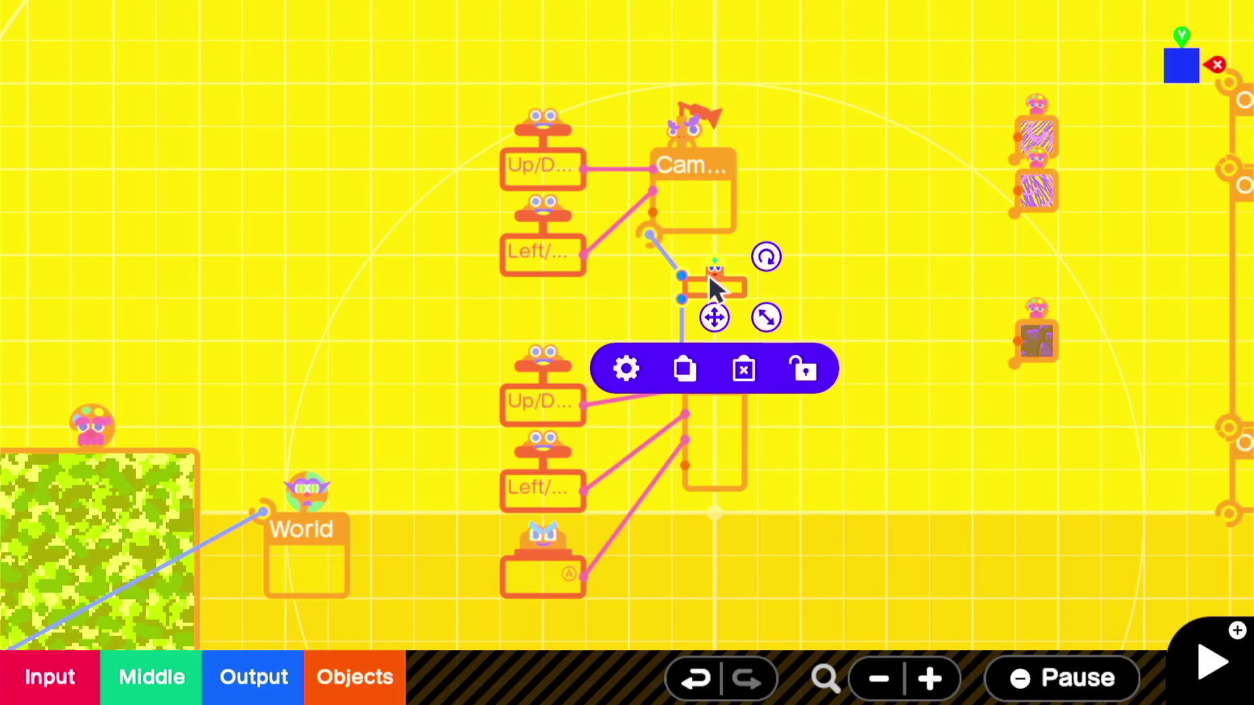
pyautogui.click(979, 303)
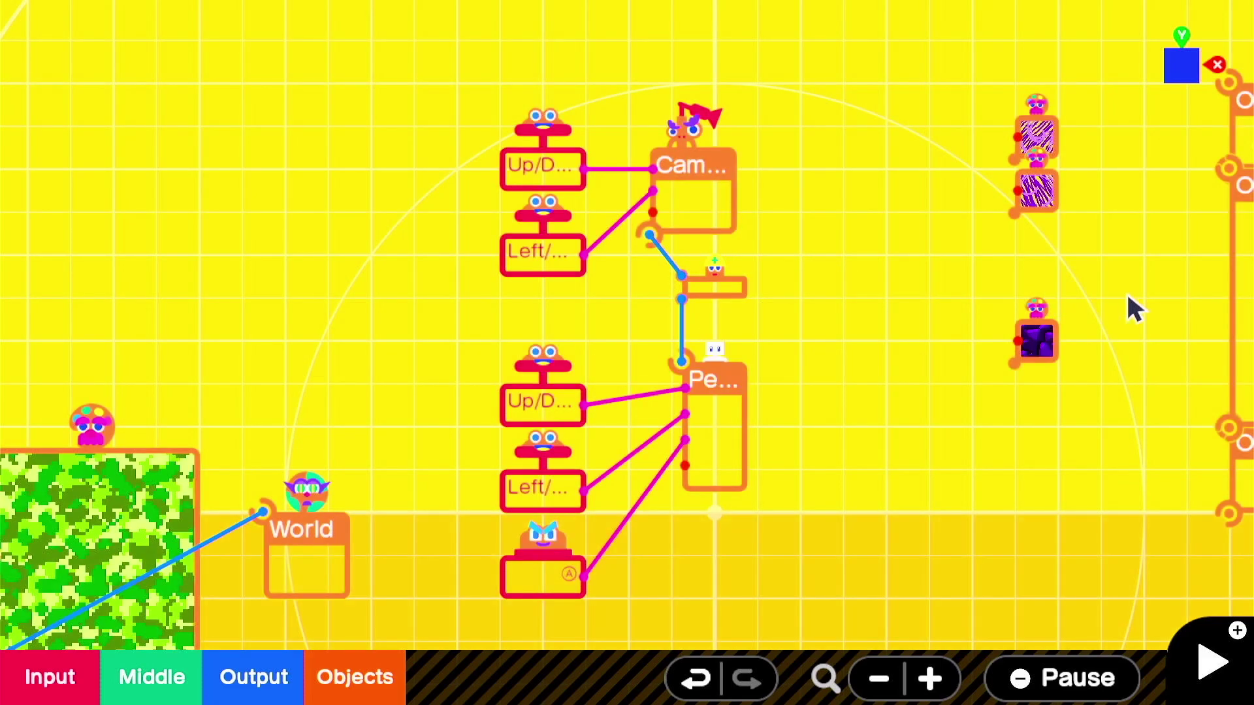
# Step: Inspect the object settings of the portal's left side box, checking its Visible and Solid properties
pyautogui.moveTo(1134, 303); pyautogui.dragTo(418, 319)
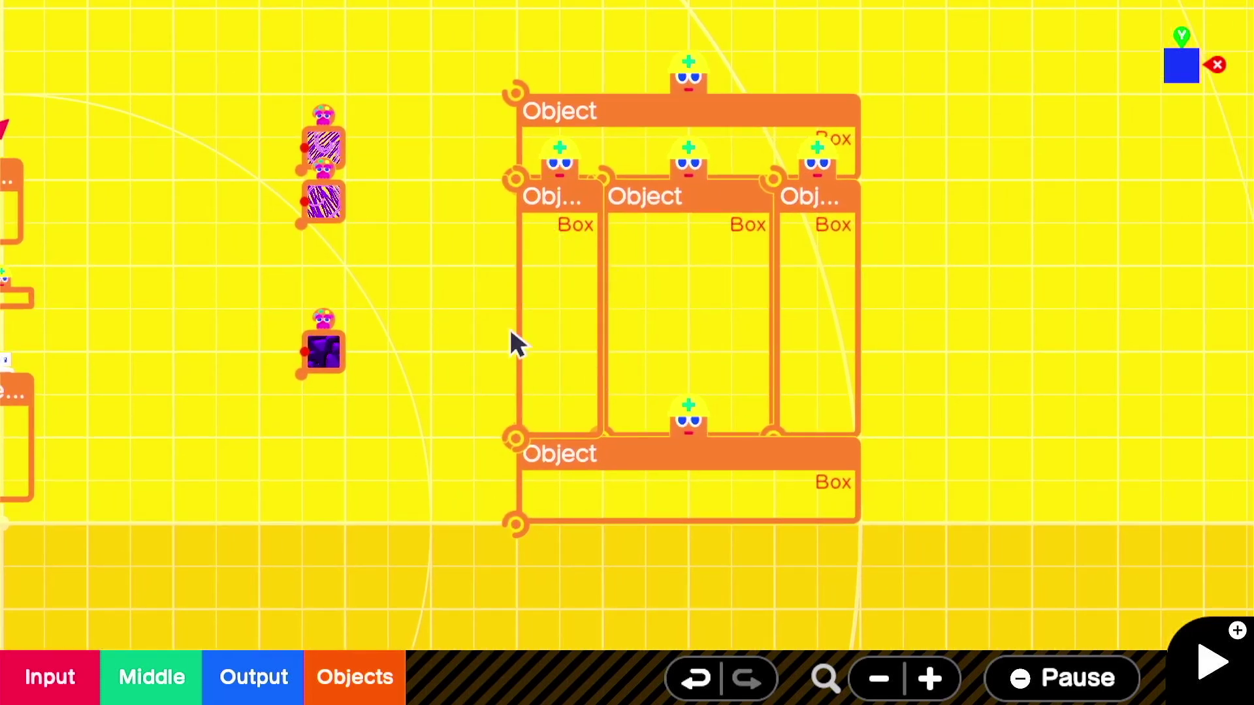
pyautogui.click(579, 317)
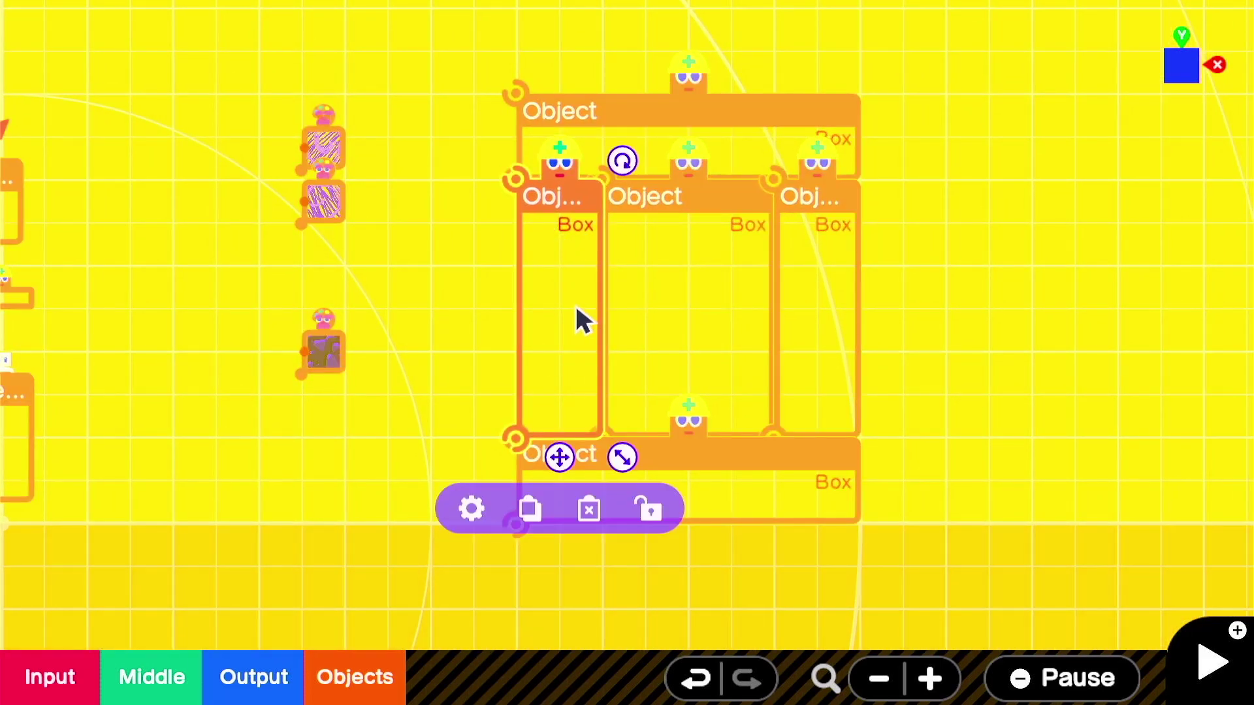
pyautogui.click(470, 510)
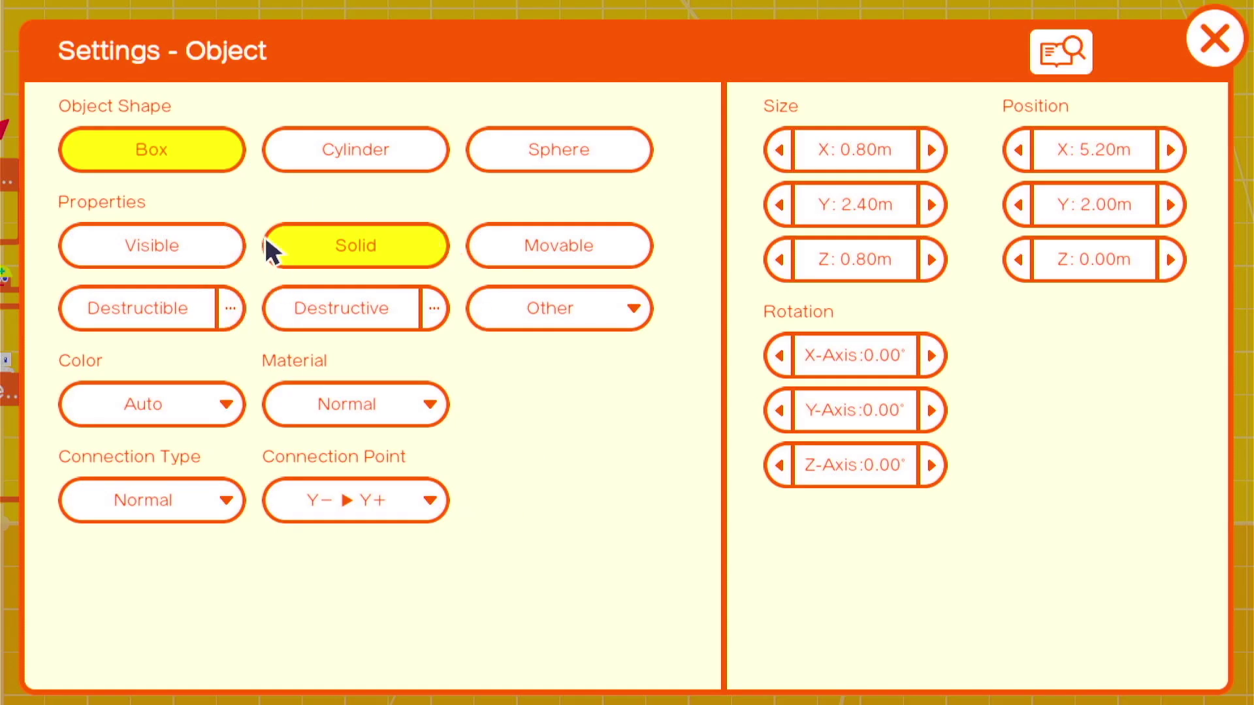
pyautogui.click(316, 243)
pyautogui.click(218, 247)
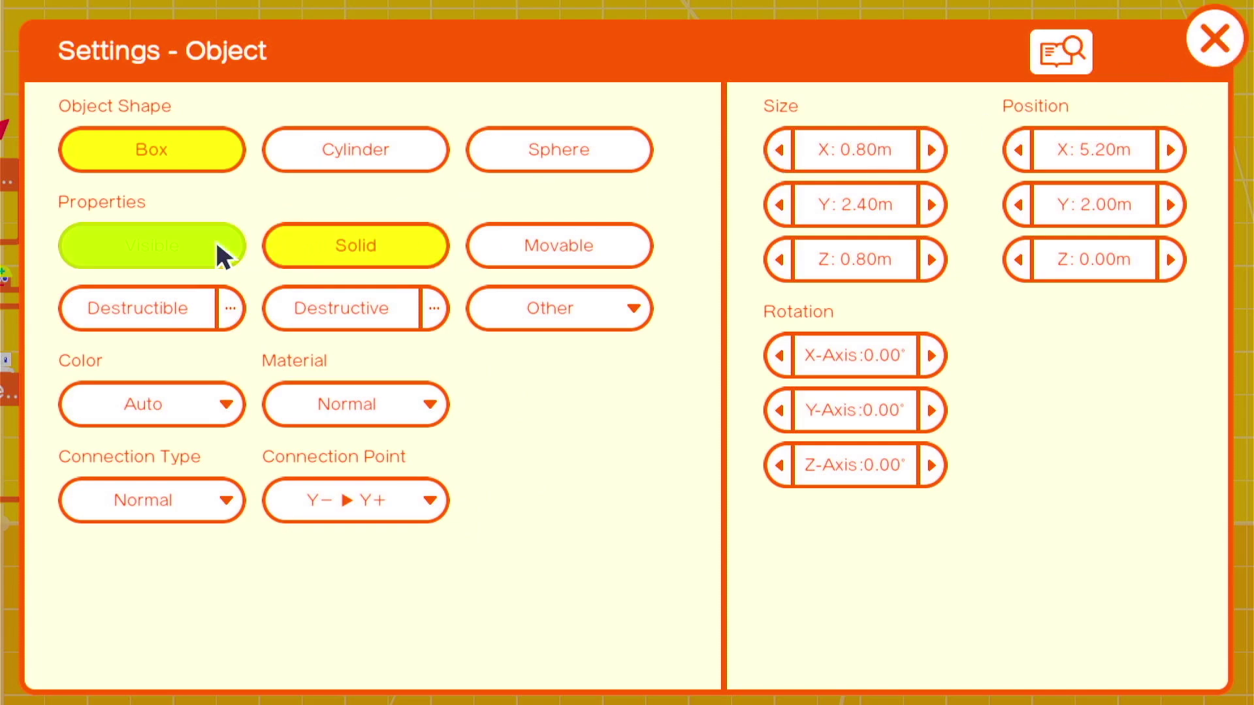
pyautogui.click(1216, 38)
pyautogui.click(435, 294)
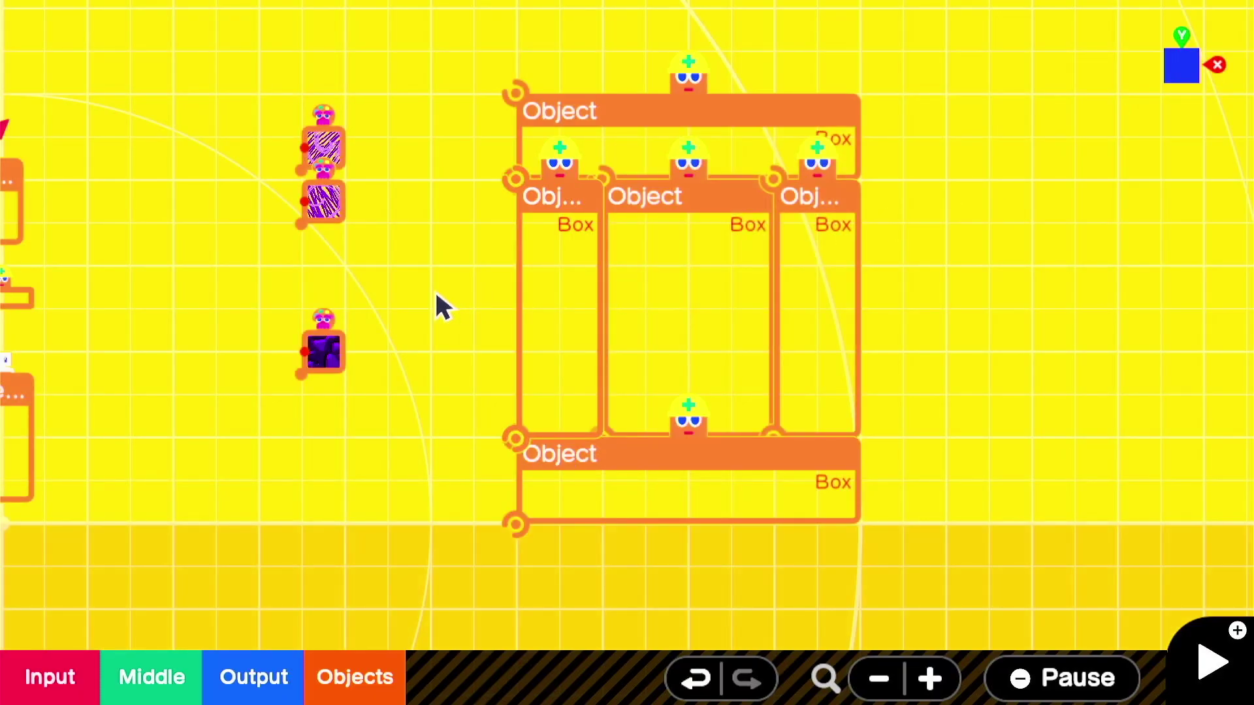
# Step: Move the portal's top box up clear of the others and connect its upper connection point to the dark purple texture
pyautogui.scroll(-2, 436, 294)
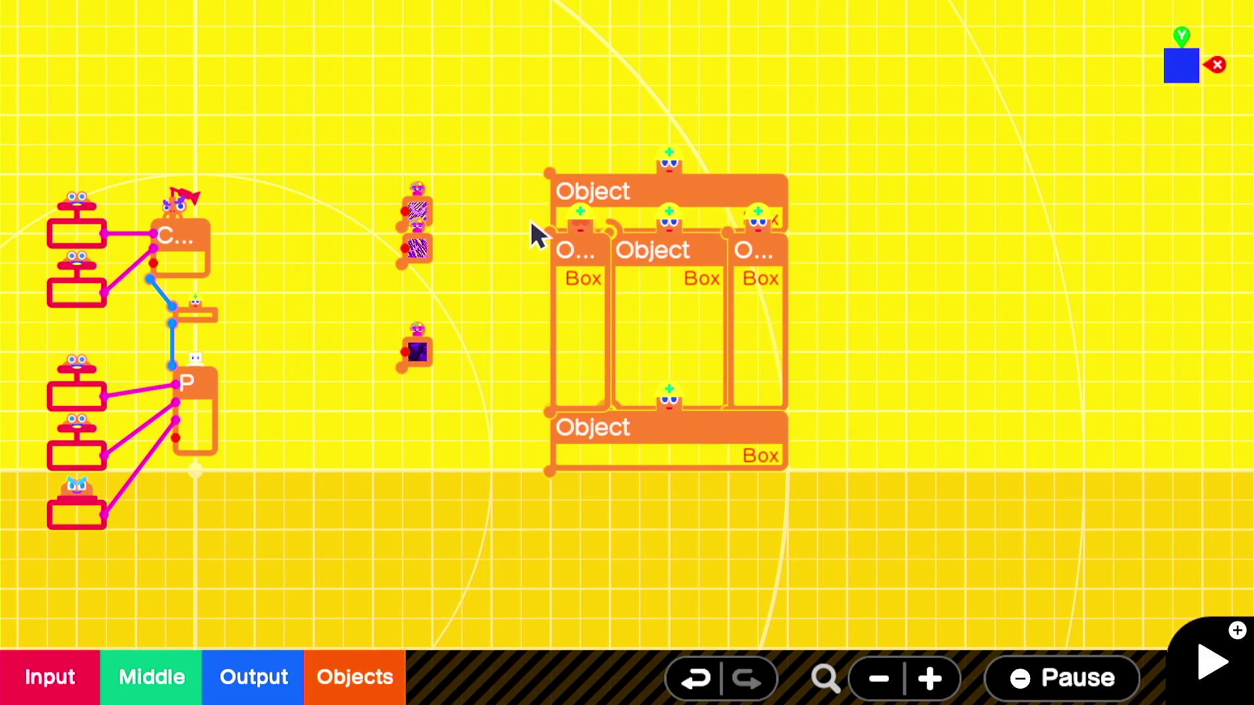
pyautogui.scroll(3, 532, 232)
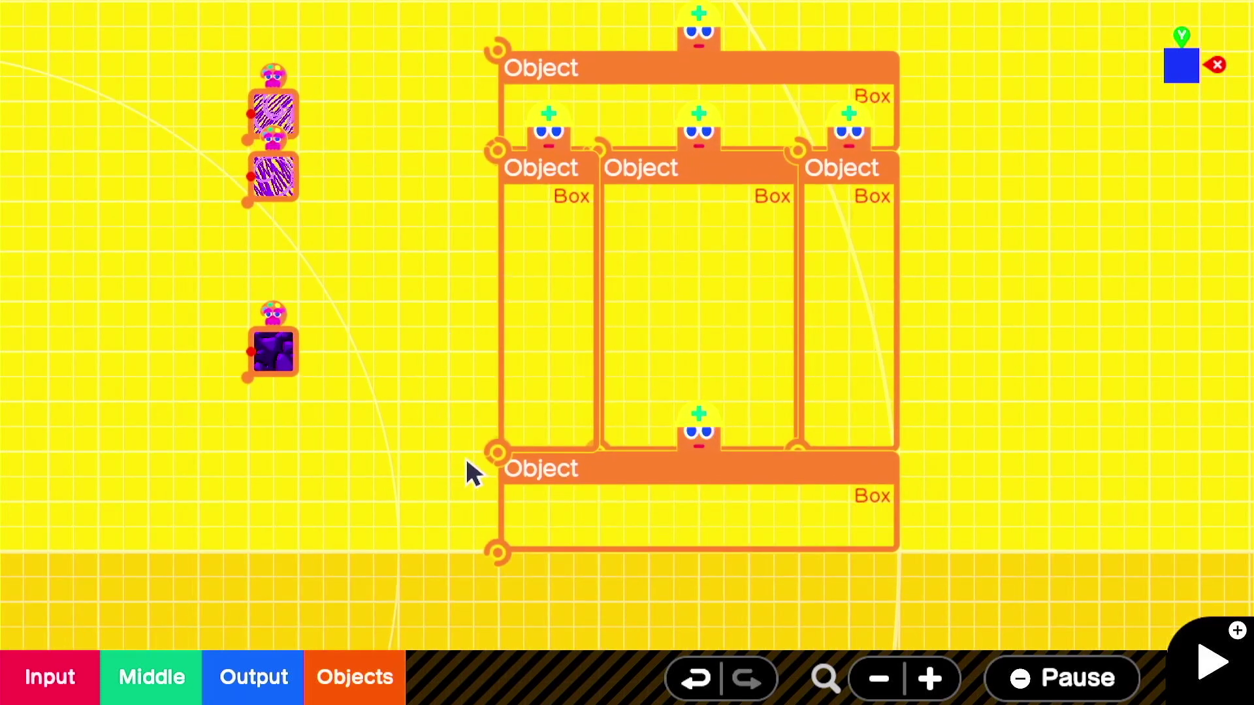
pyautogui.click(630, 92)
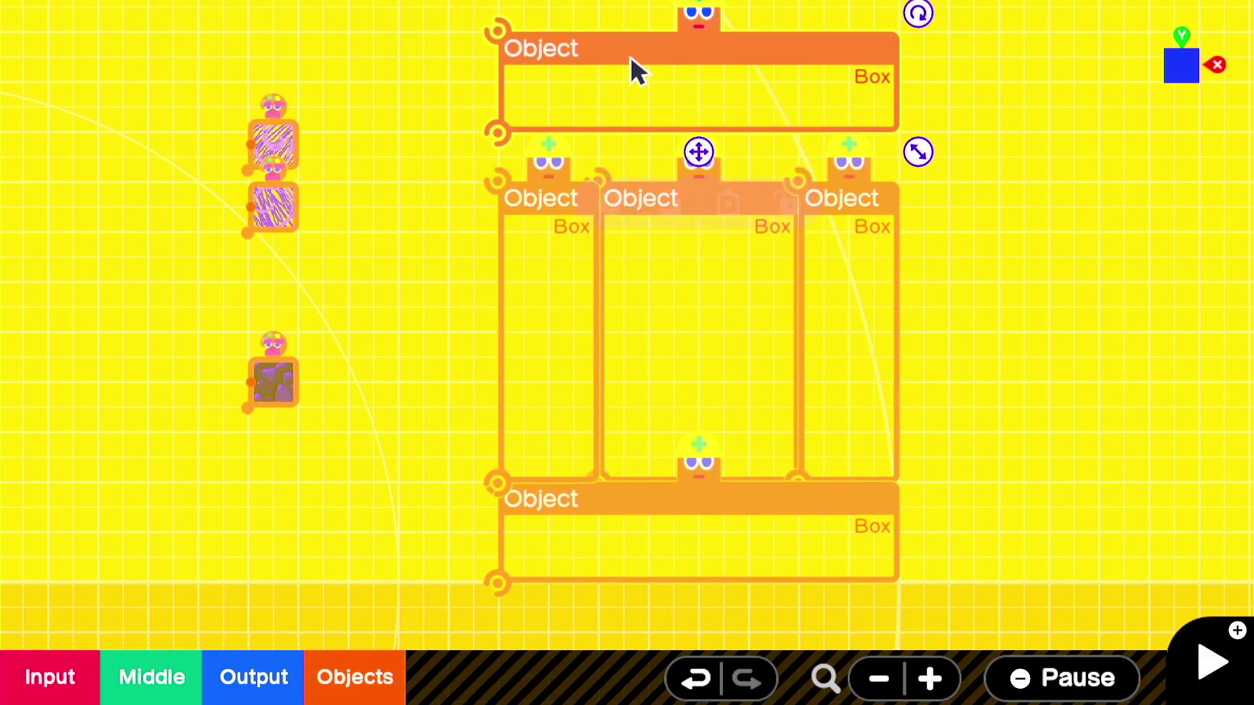
pyautogui.moveTo(498, 134); pyautogui.dragTo(254, 433)
pyautogui.moveTo(497, 31); pyautogui.dragTo(246, 424)
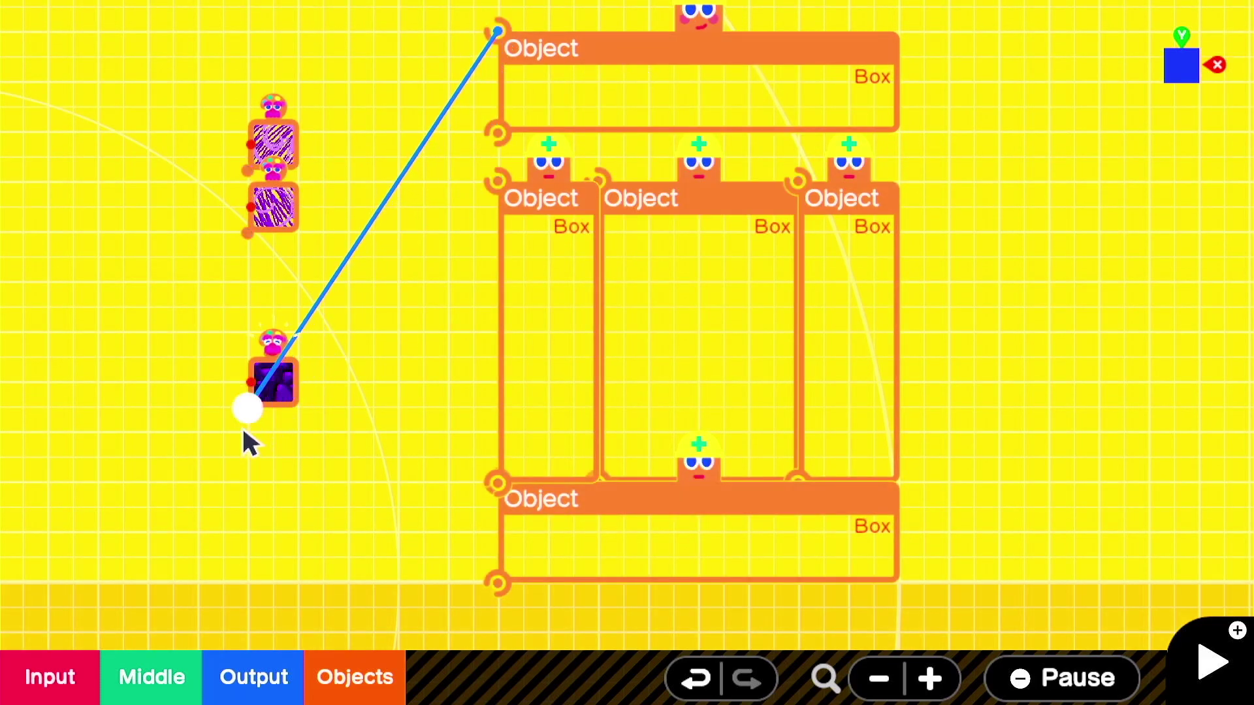
# Step: Connect the left, right and bottom frame boxes to the dark purple texture, and move the top box back down onto the frame
pyautogui.moveTo(496, 185); pyautogui.dragTo(247, 421)
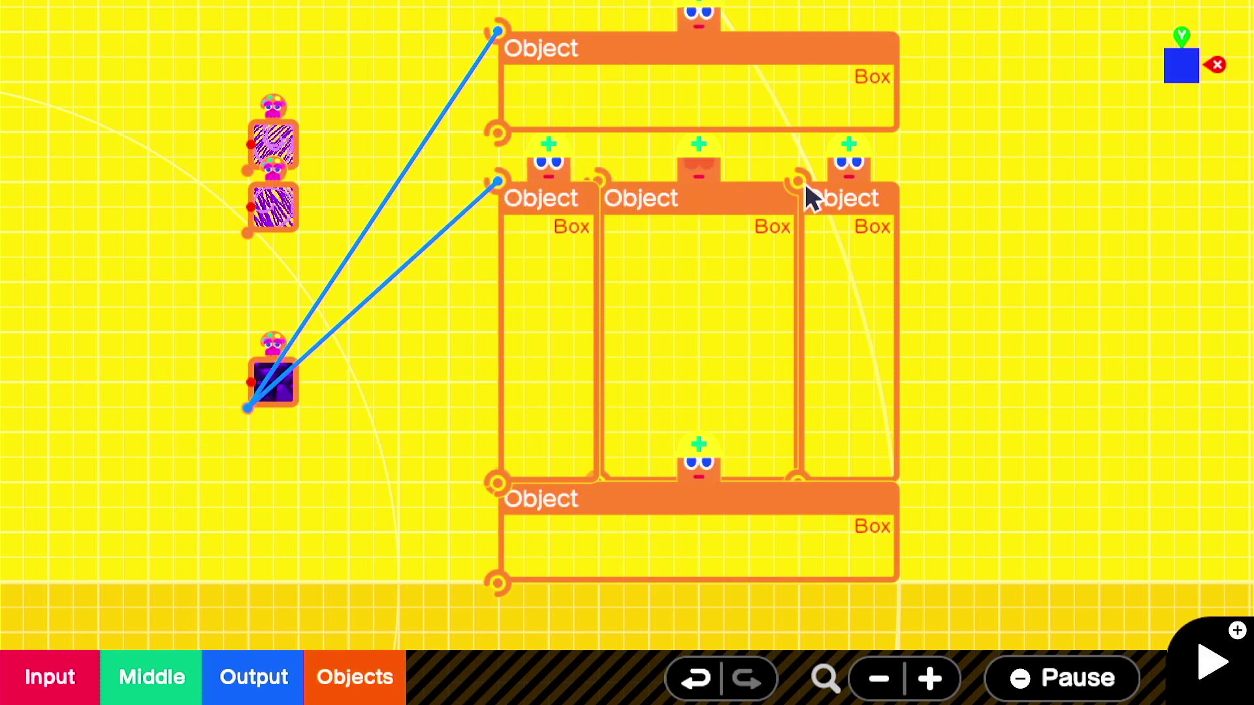
pyautogui.moveTo(798, 180); pyautogui.dragTo(257, 437)
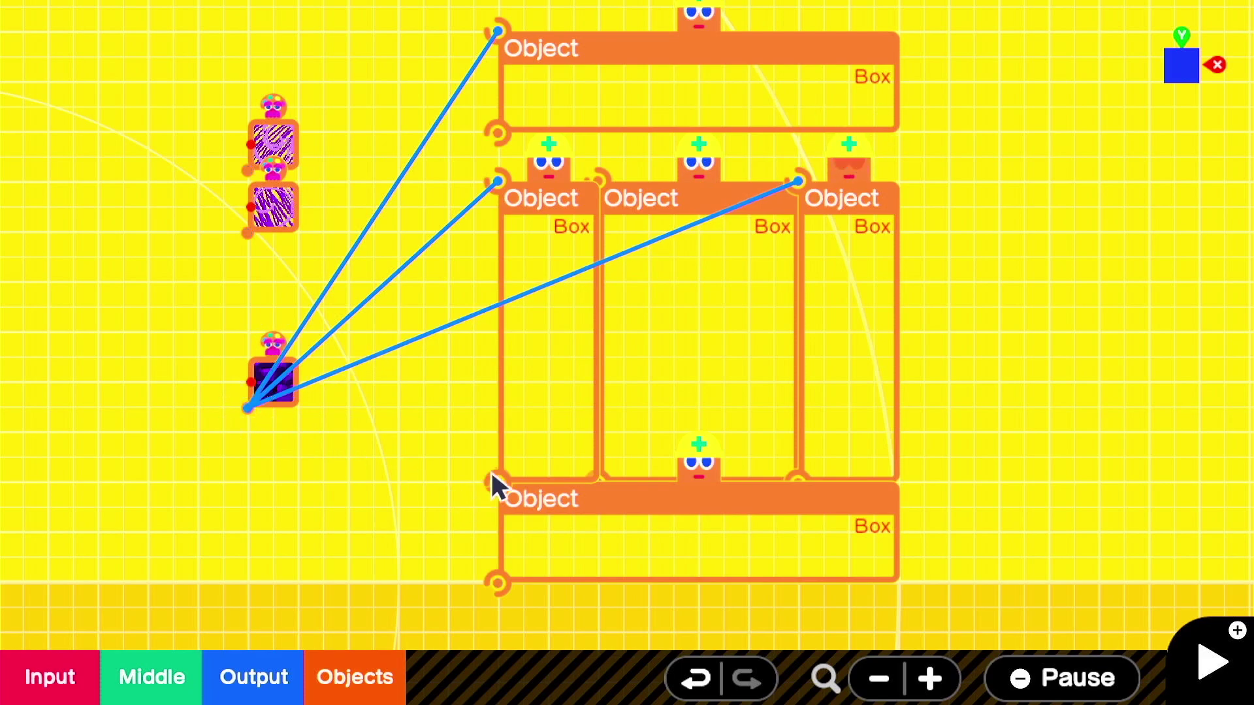
pyautogui.click(539, 506)
pyautogui.moveTo(538, 507); pyautogui.dragTo(274, 429)
pyautogui.click(654, 529)
pyautogui.moveTo(654, 529); pyautogui.dragTo(665, 518)
pyautogui.click(644, 109)
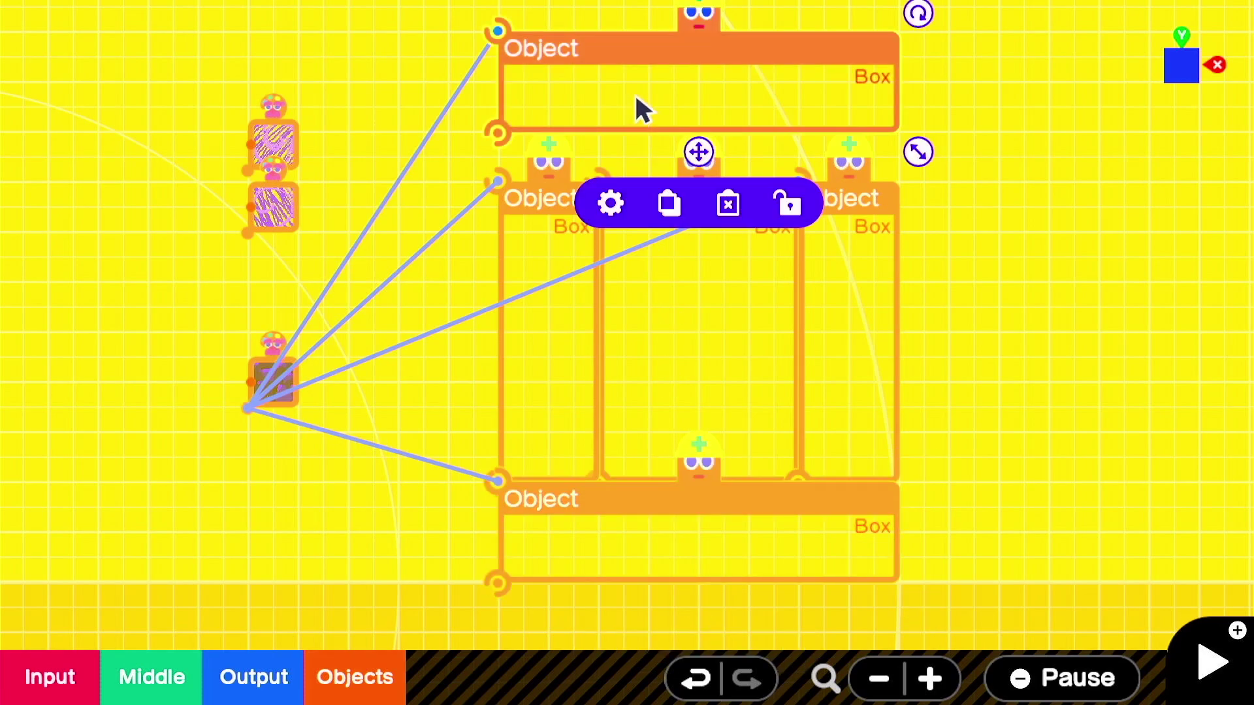
pyautogui.moveTo(644, 110); pyautogui.dragTo(638, 163)
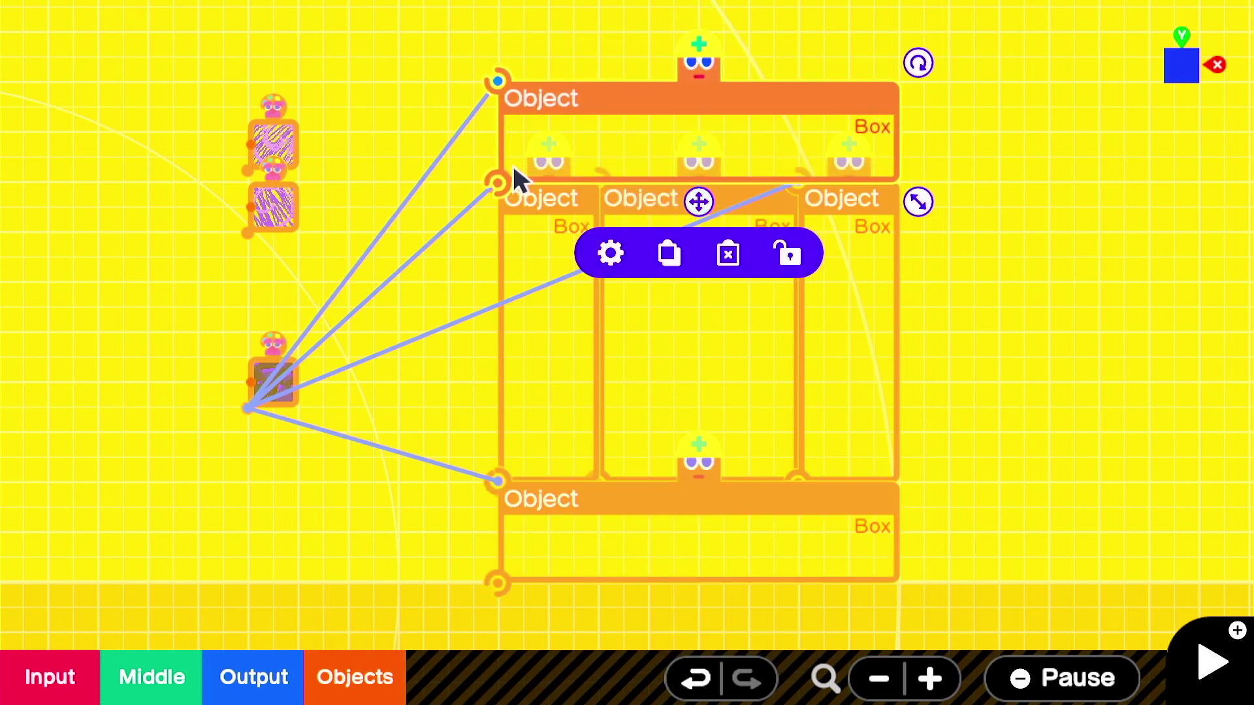
# Step: Connect the portal's middle box to both purple swirl textures
pyautogui.click(653, 385)
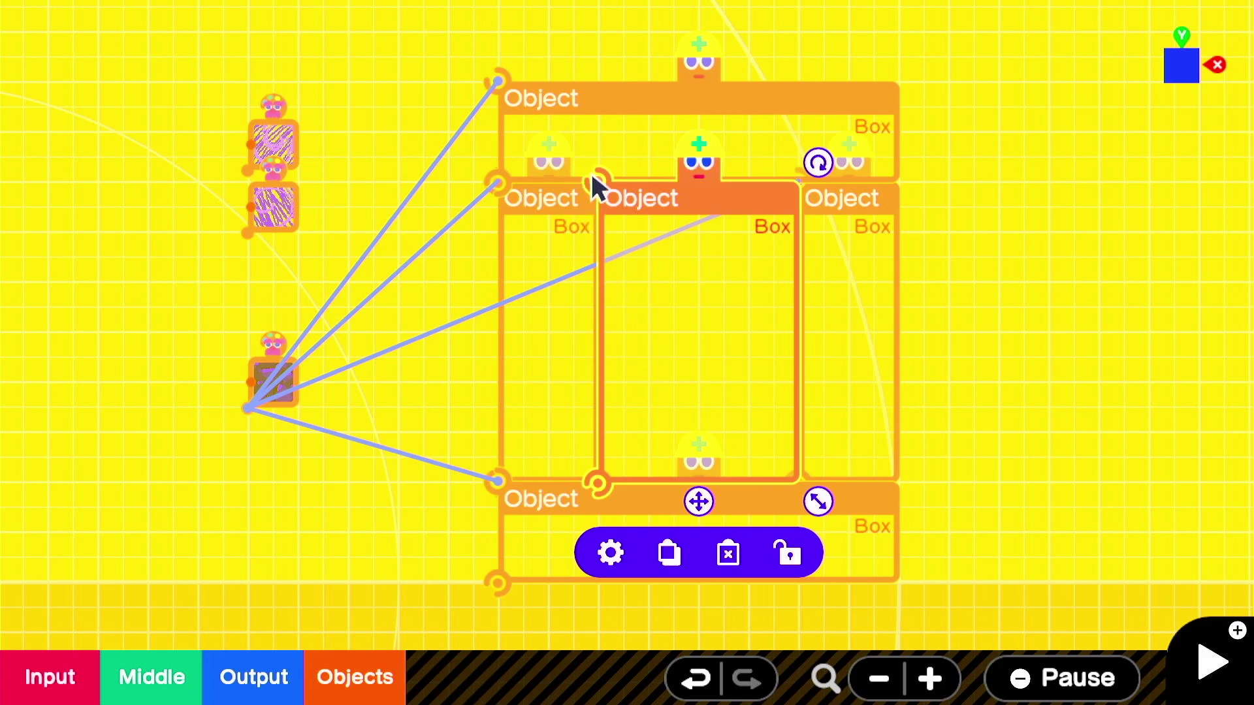
pyautogui.moveTo(598, 178); pyautogui.dragTo(268, 183)
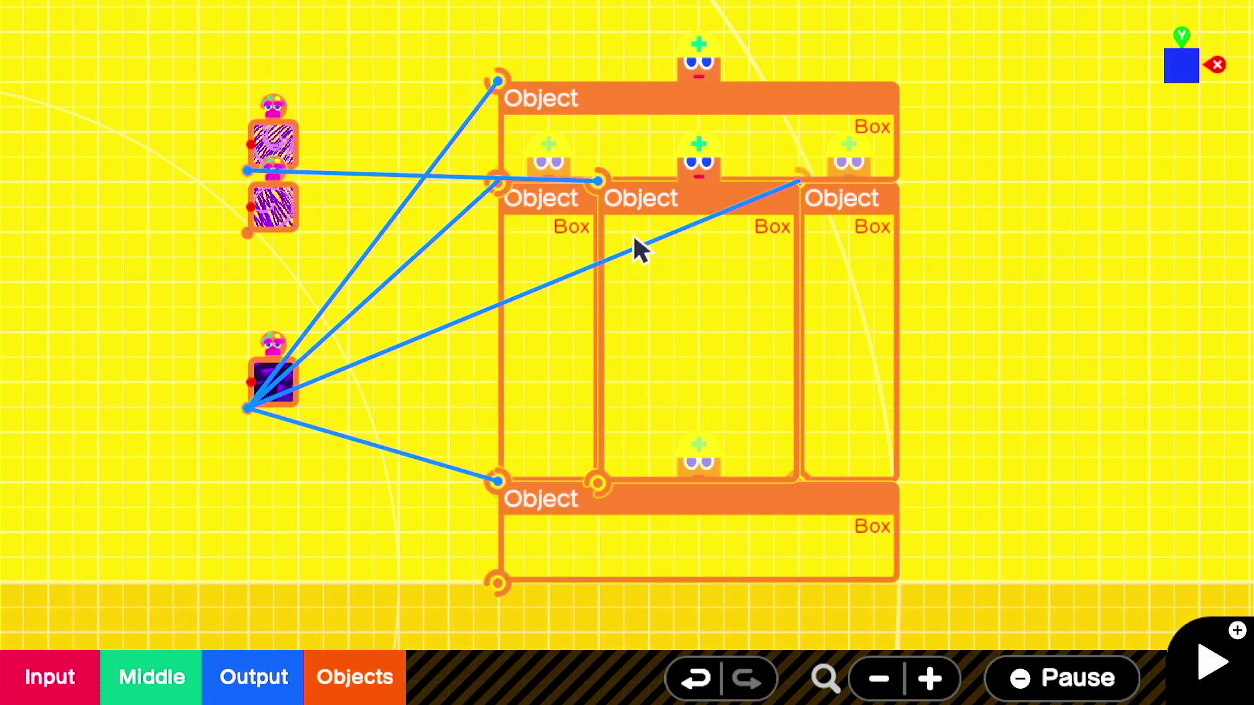
pyautogui.moveTo(597, 179); pyautogui.dragTo(603, 483)
pyautogui.scroll(2, 390, 268)
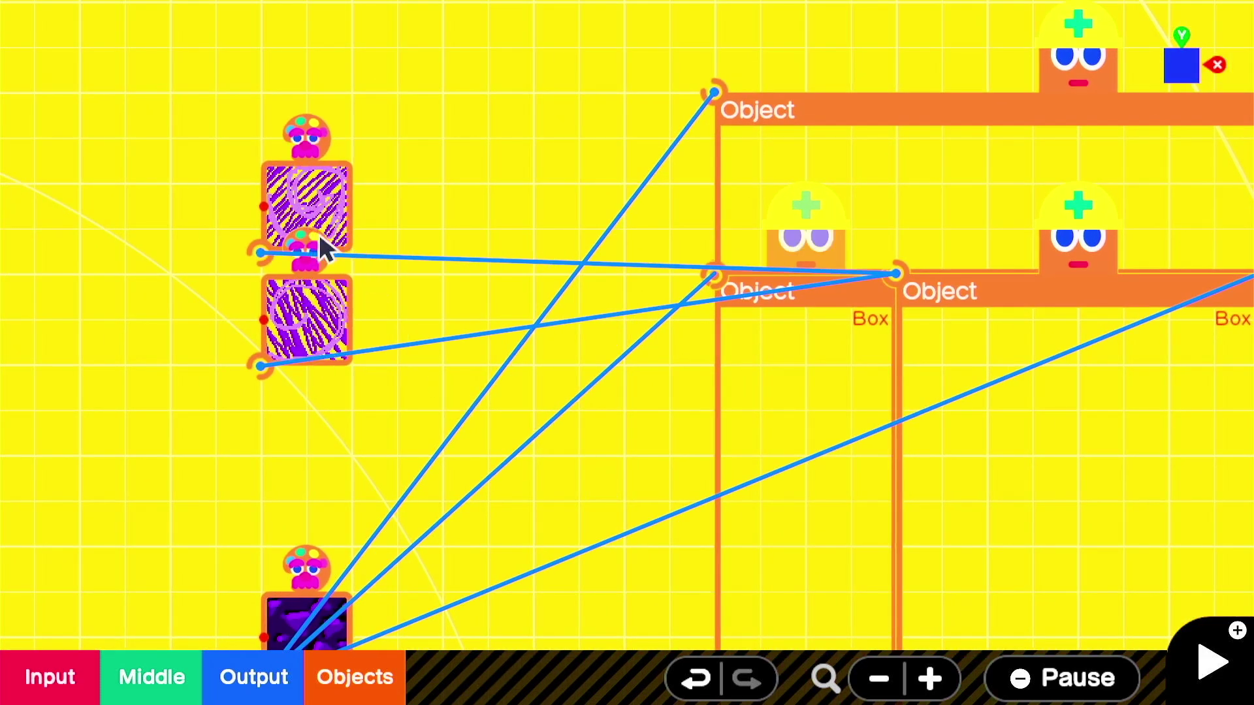
pyautogui.scroll(-2, 378, 291)
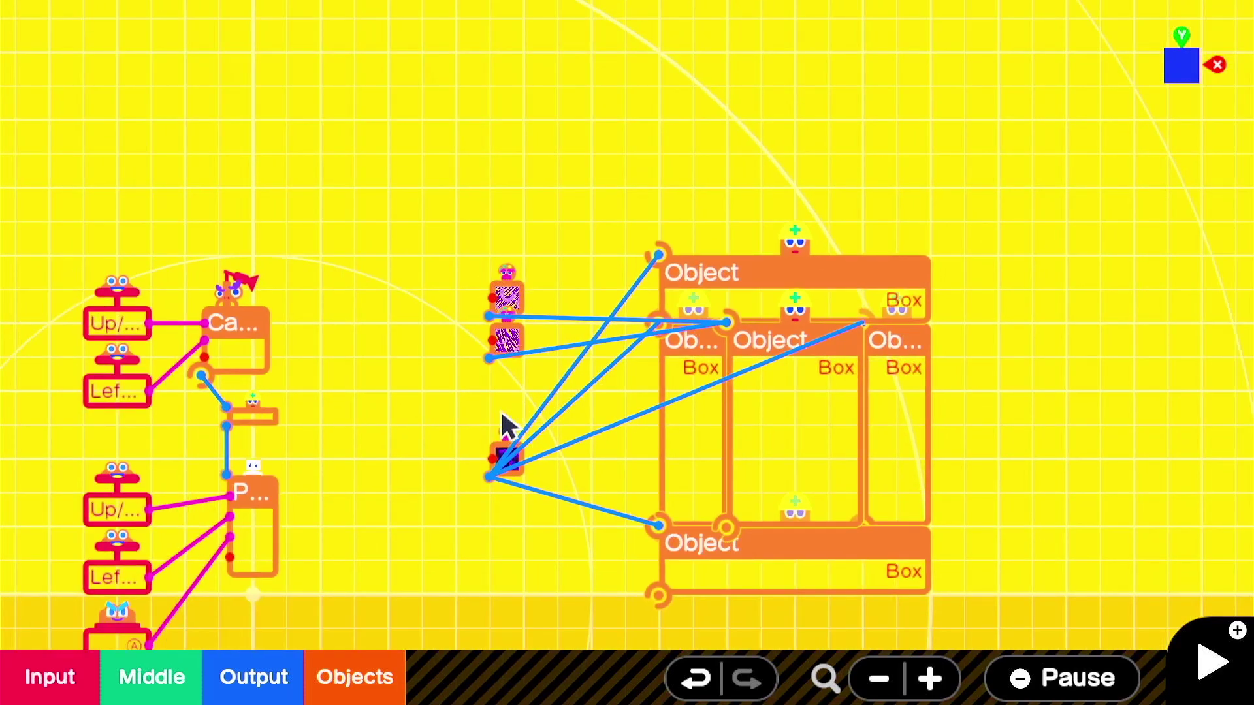
# Step: Run the game to check the textures on the portal, and return to the program view
pyautogui.press('+')
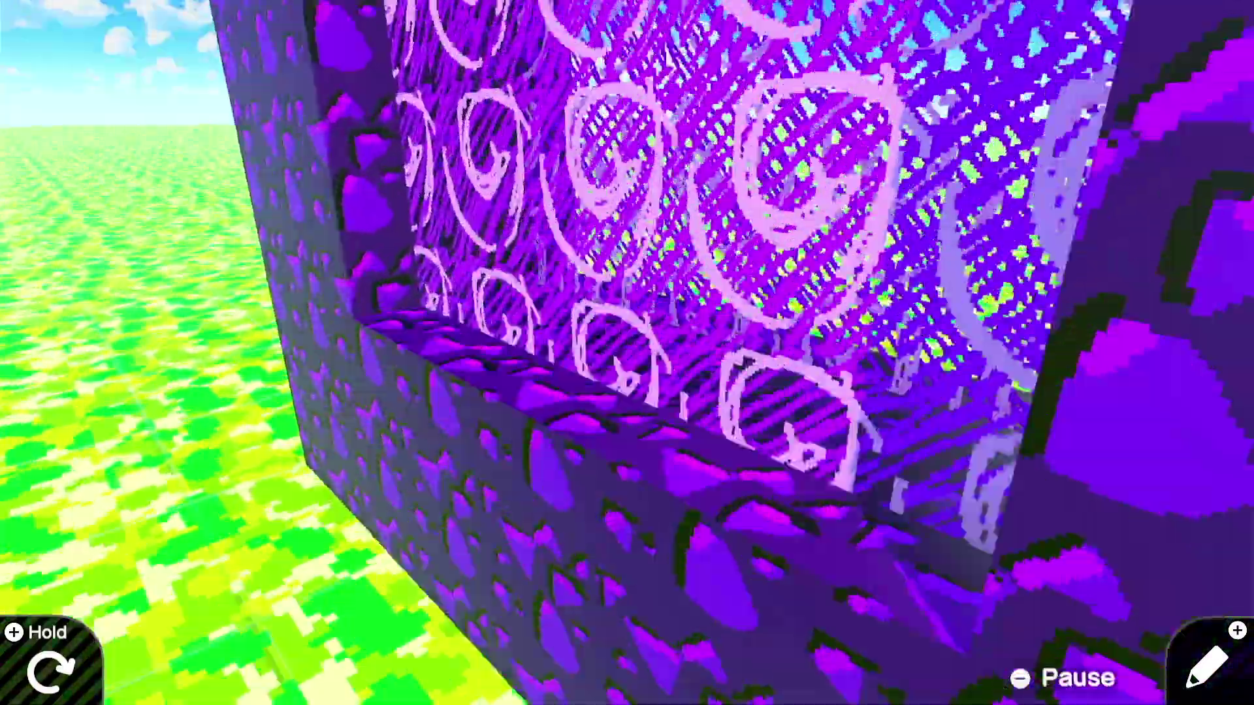
pyautogui.press('-')
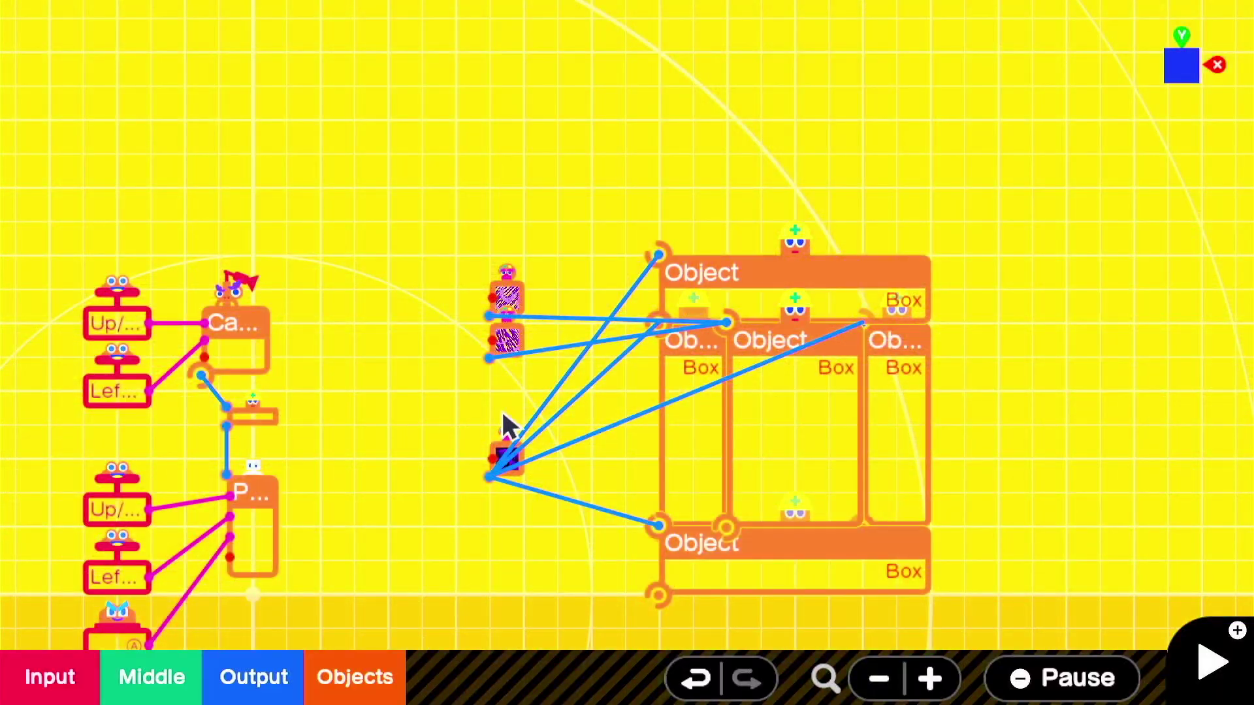
# Step: Select the two purple swirl textures together and move them up, away from the dark purple texture
pyautogui.scroll(-1, 350, 305)
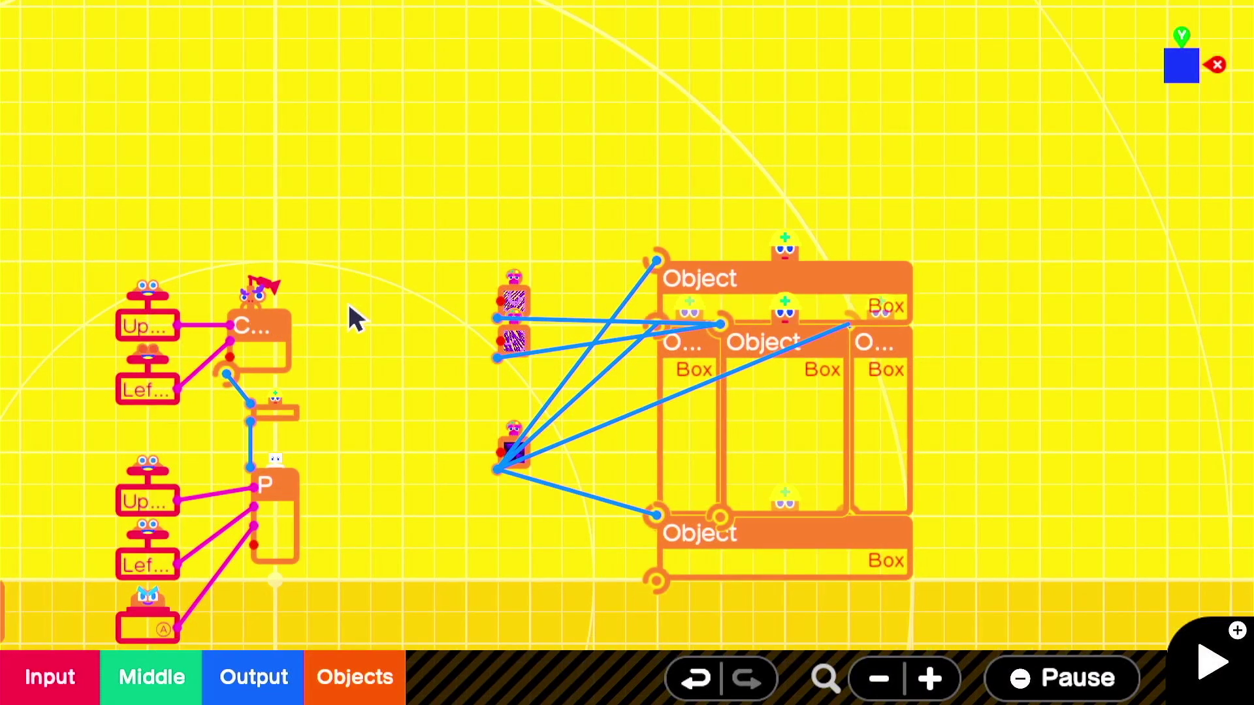
pyautogui.scroll(4, 350, 307)
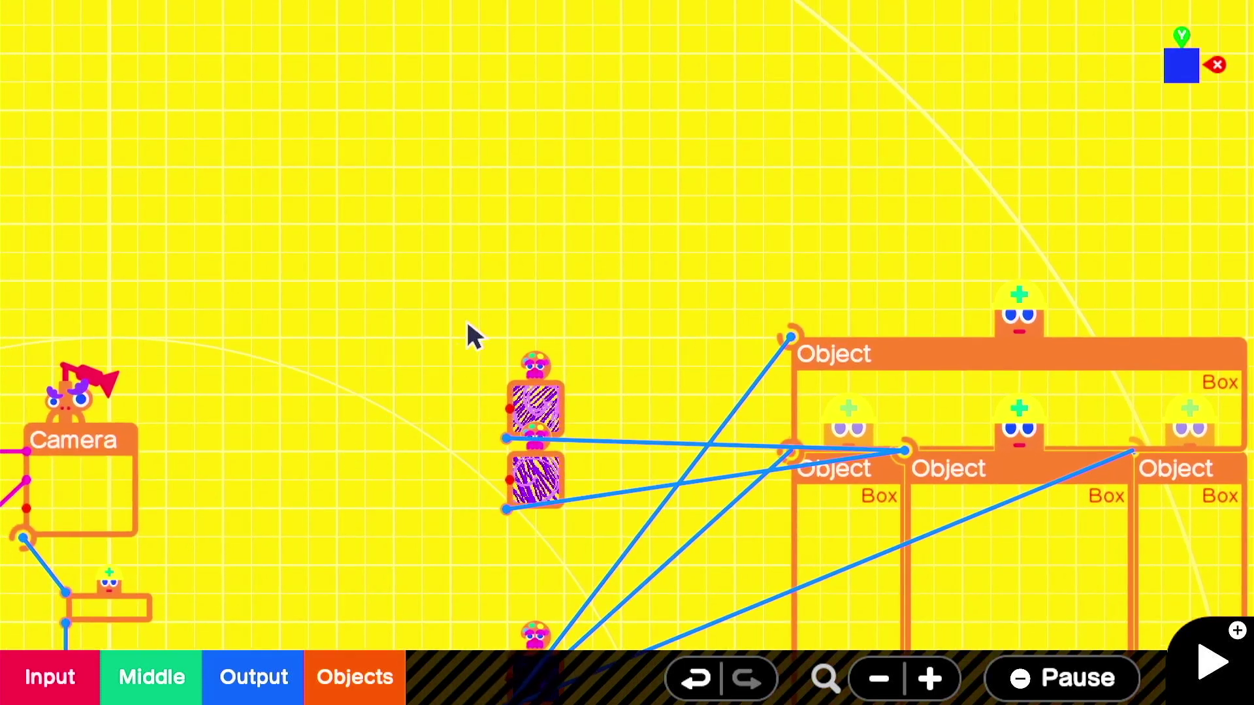
pyautogui.moveTo(473, 277); pyautogui.dragTo(617, 546)
pyautogui.moveTo(531, 522); pyautogui.dragTo(574, 337)
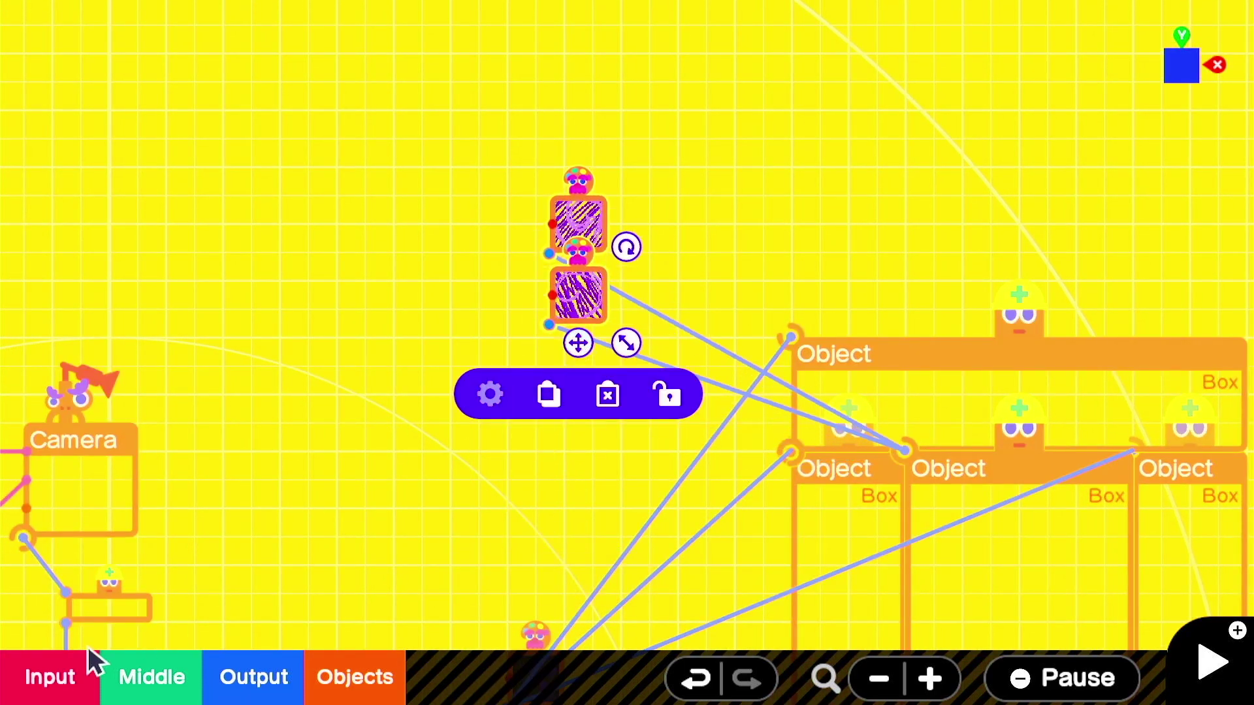
# Step: Add a Constant Nodon and place it in the empty space above the Camera
pyautogui.click(89, 660)
pyautogui.click(154, 248)
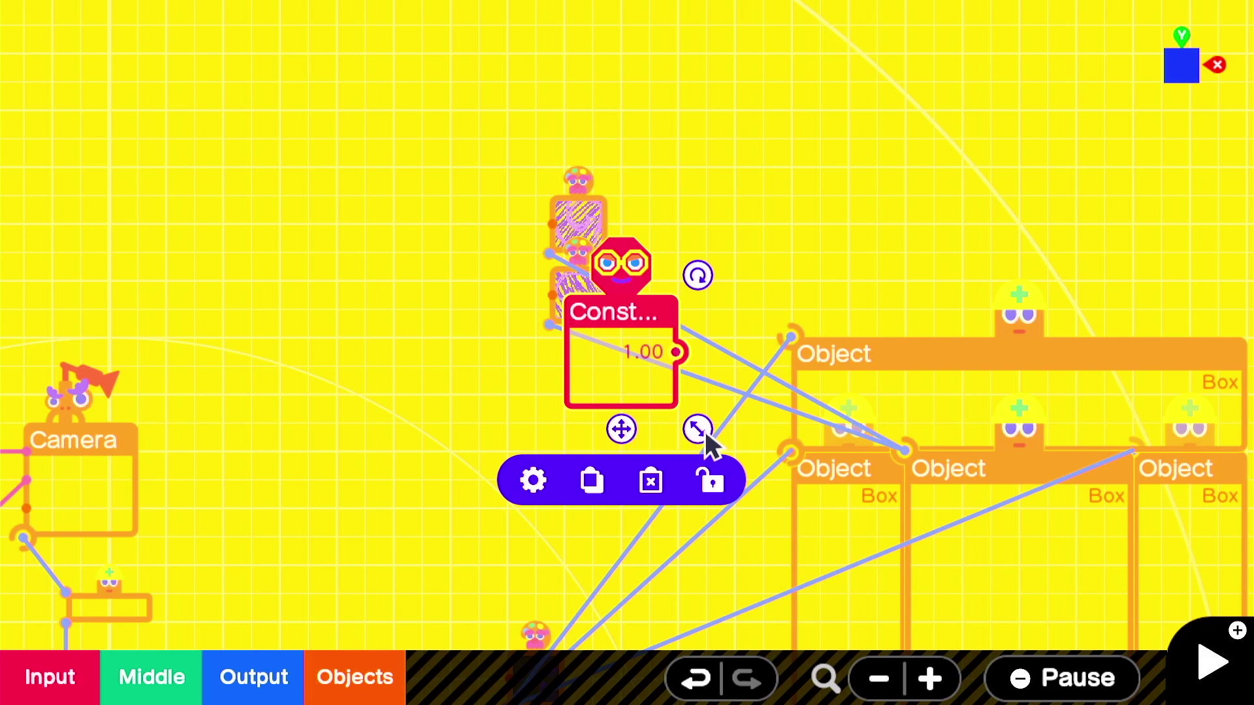
pyautogui.moveTo(621, 427); pyautogui.dragTo(166, 315)
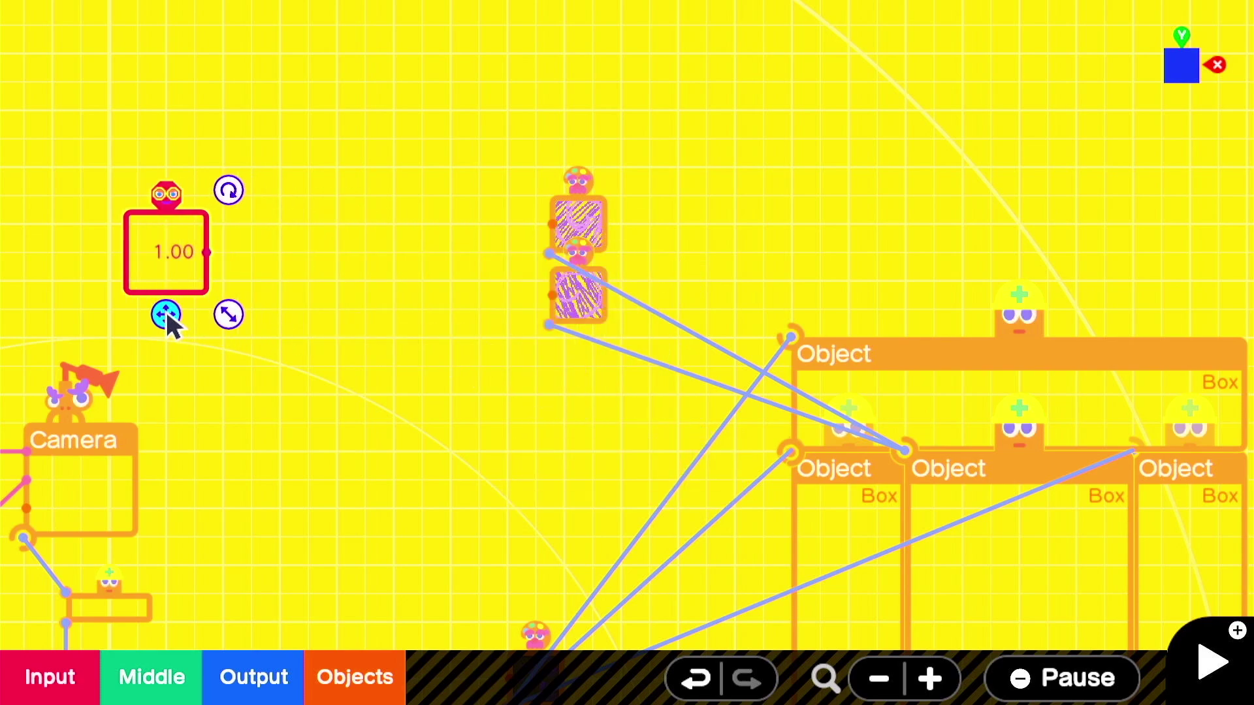
# Step: Add a Timer Nodon that outputs after 0.50 seconds, and place it beside the Constant
pyautogui.click(150, 680)
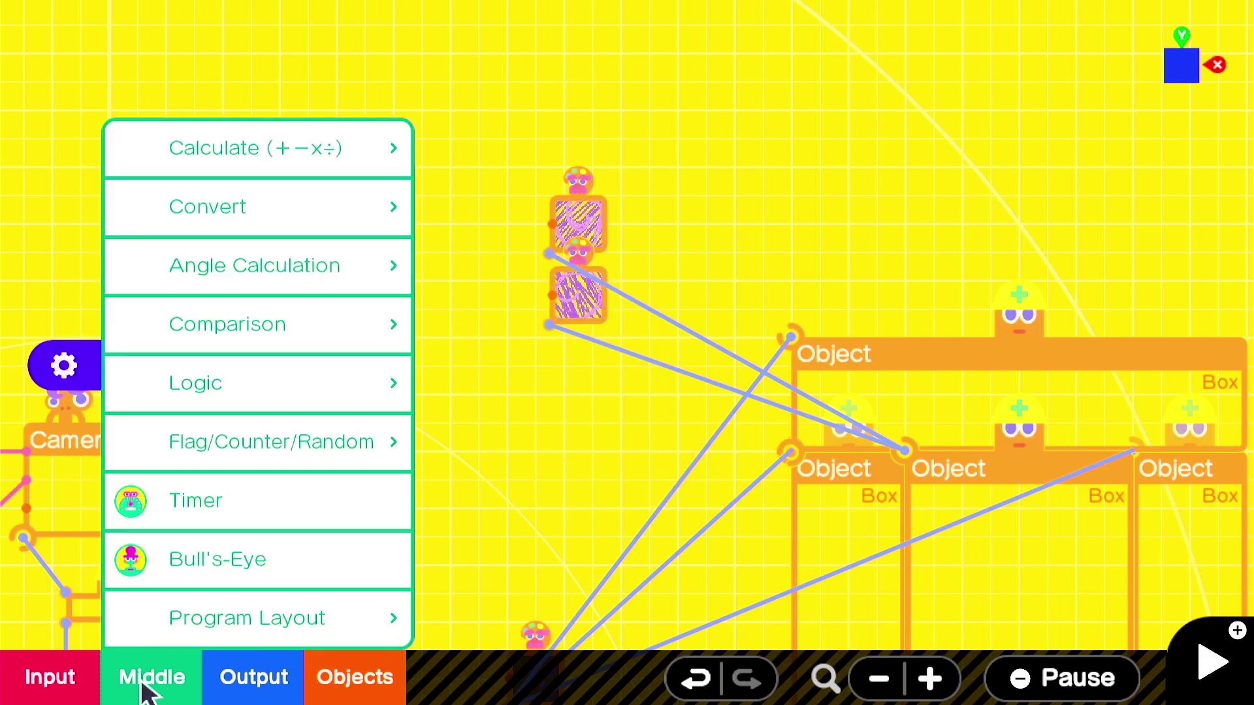
pyautogui.click(210, 501)
pyautogui.click(533, 477)
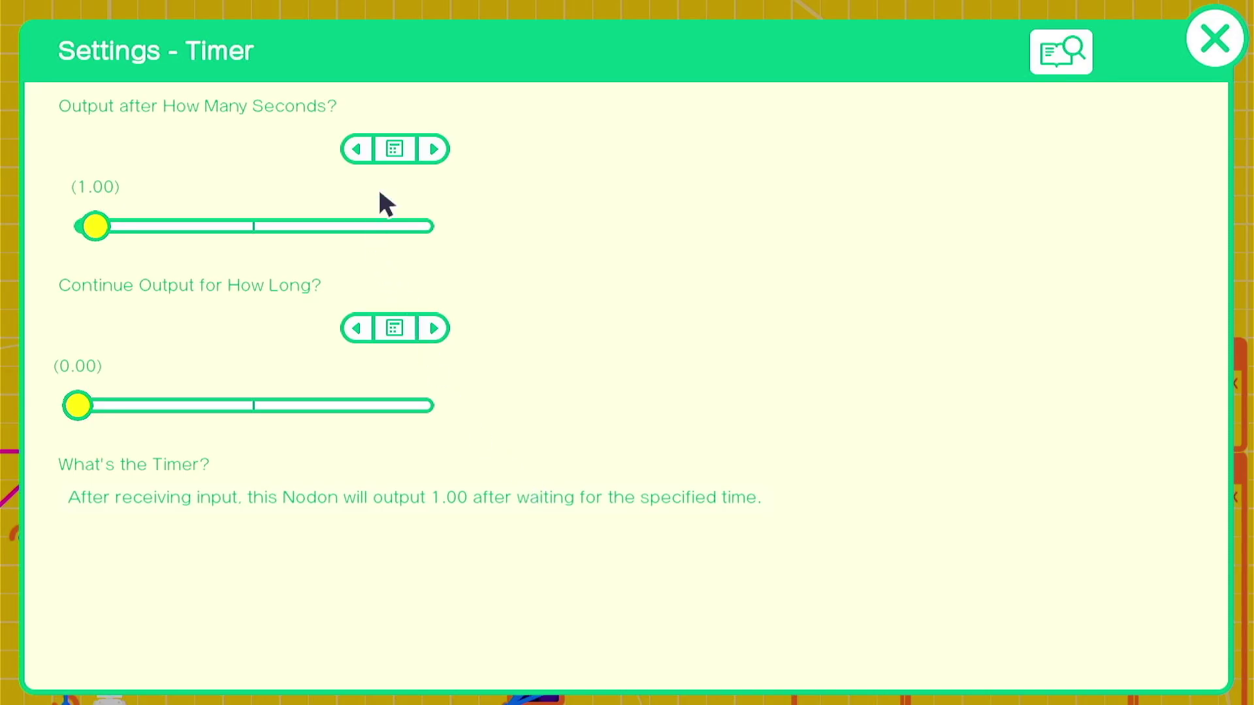
pyautogui.click(394, 149)
pyautogui.click(790, 395)
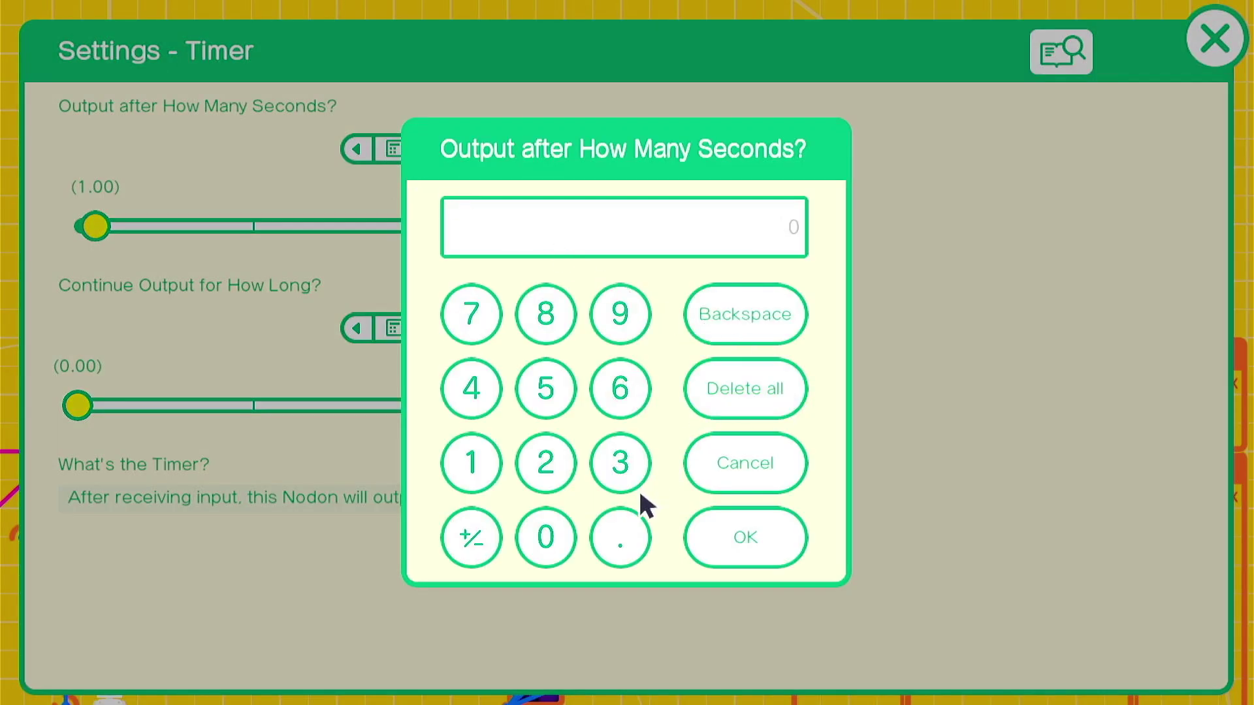
pyautogui.click(621, 537)
pyautogui.click(549, 400)
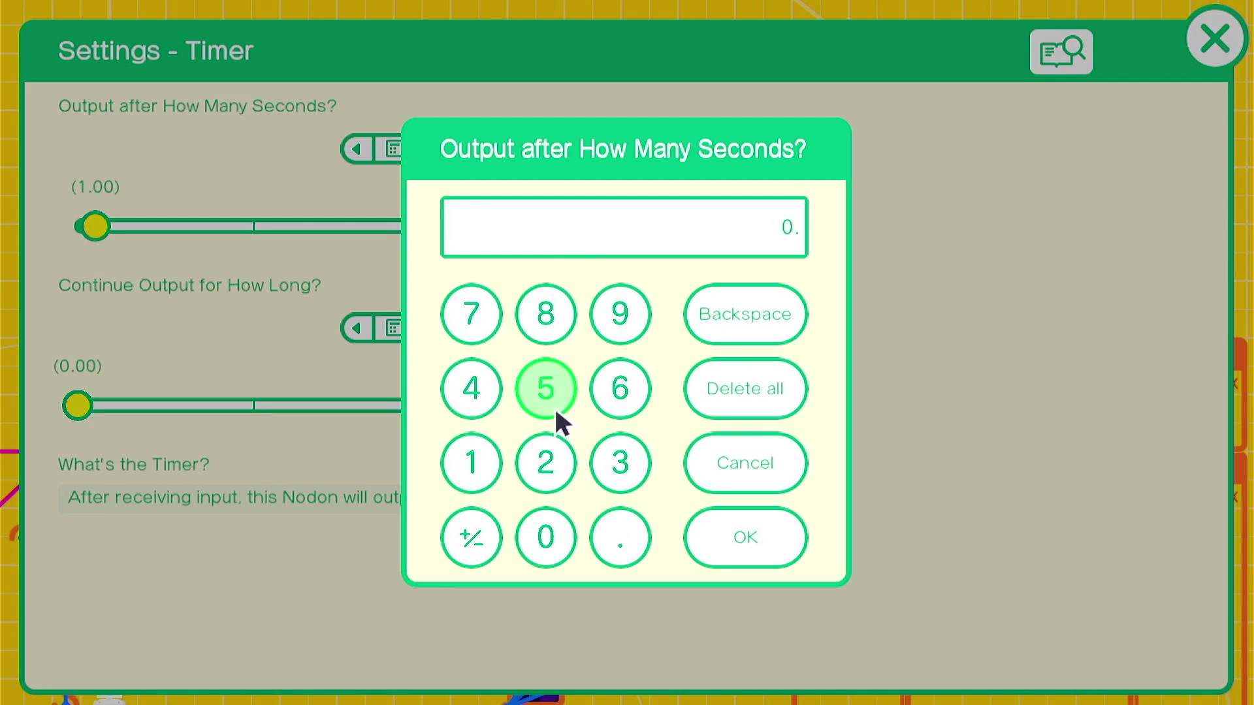
pyautogui.click(547, 555)
pyautogui.click(703, 540)
pyautogui.click(1214, 39)
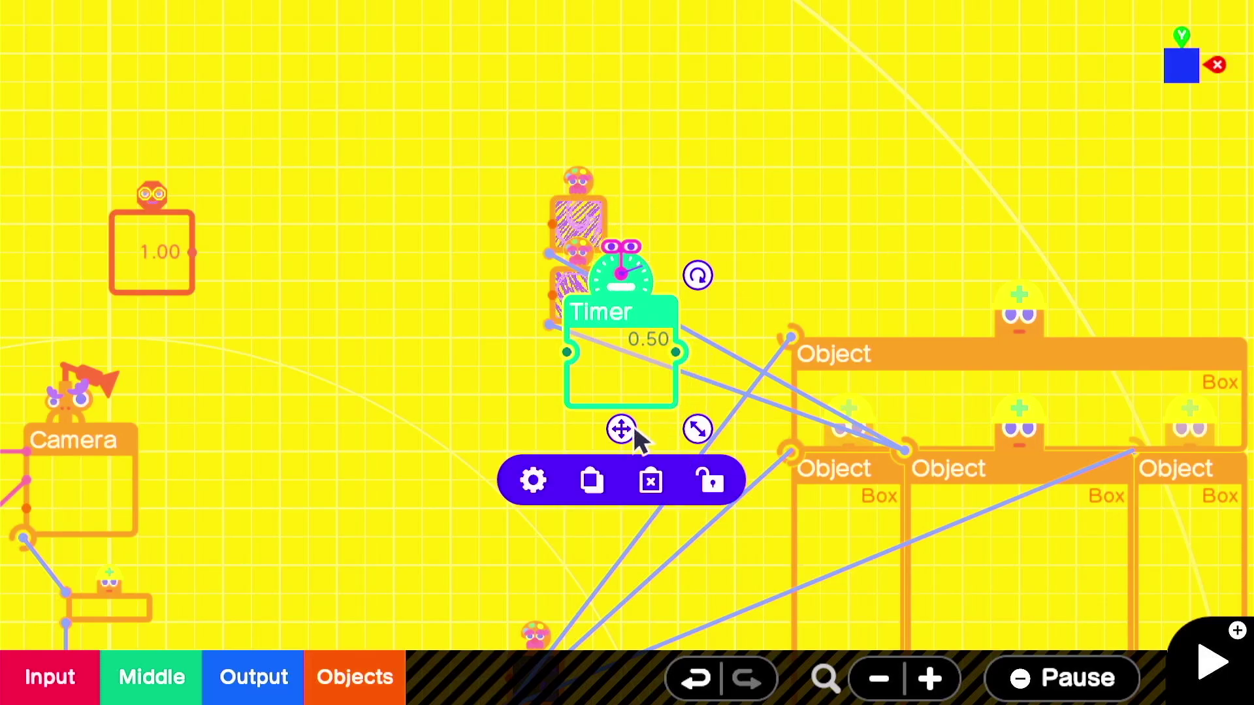
pyautogui.moveTo(696, 429); pyautogui.dragTo(292, 330)
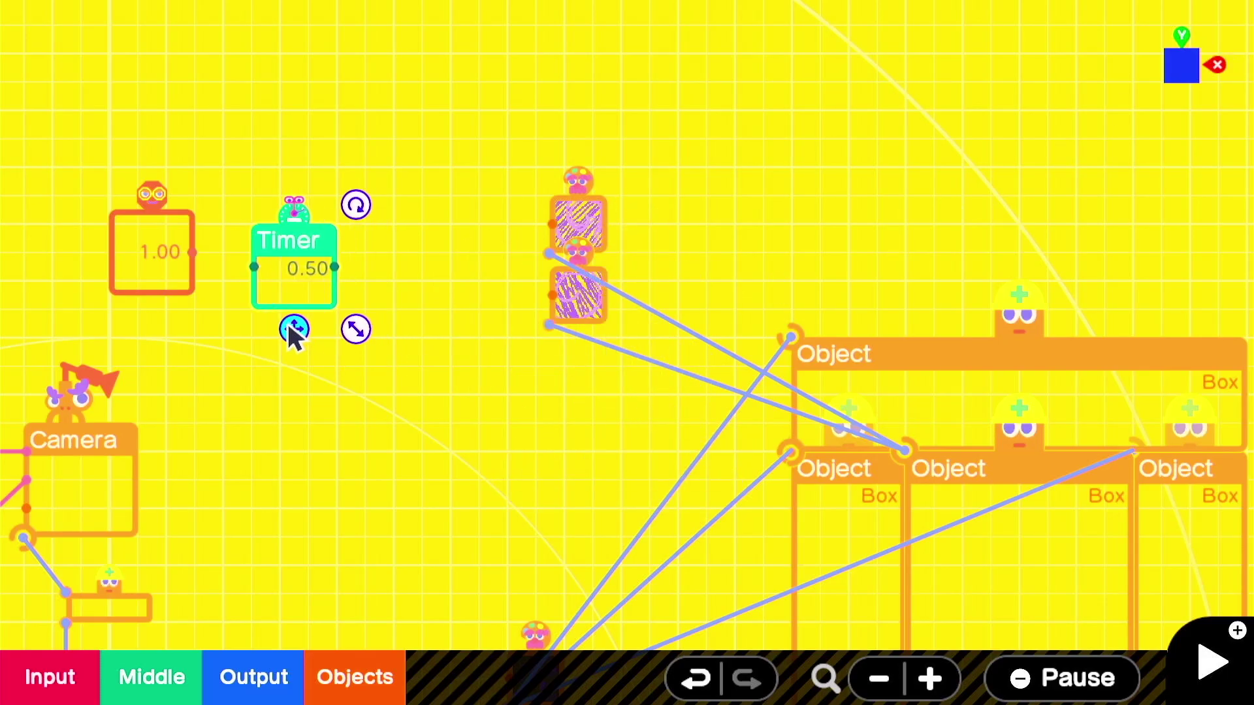
# Step: Add a Counter Nodon beside the Timer and wire the Constant through the Timer to the Counter's first input
pyautogui.click(134, 678)
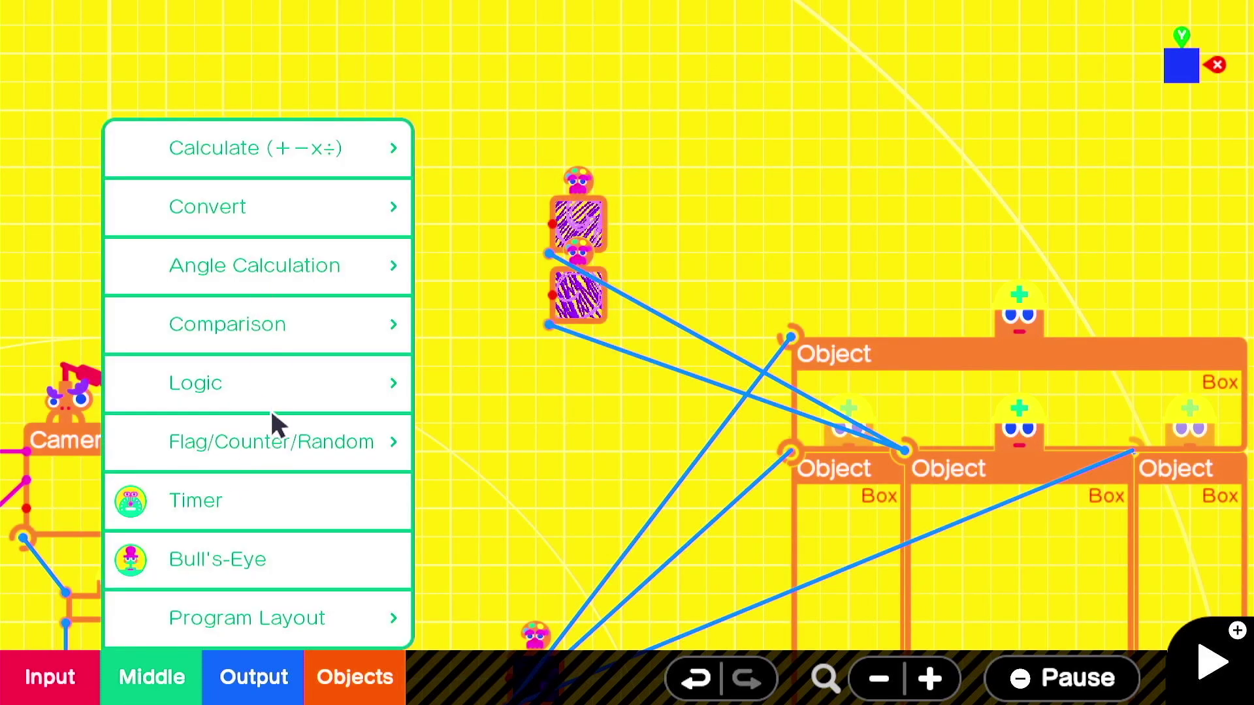
pyautogui.click(274, 431)
pyautogui.click(601, 443)
pyautogui.moveTo(701, 432)
pyautogui.mouseDown()
pyautogui.moveTo(692, 418)
pyautogui.moveTo(705, 417)
pyautogui.mouseUp()
pyautogui.moveTo(624, 412); pyautogui.dragTo(410, 309)
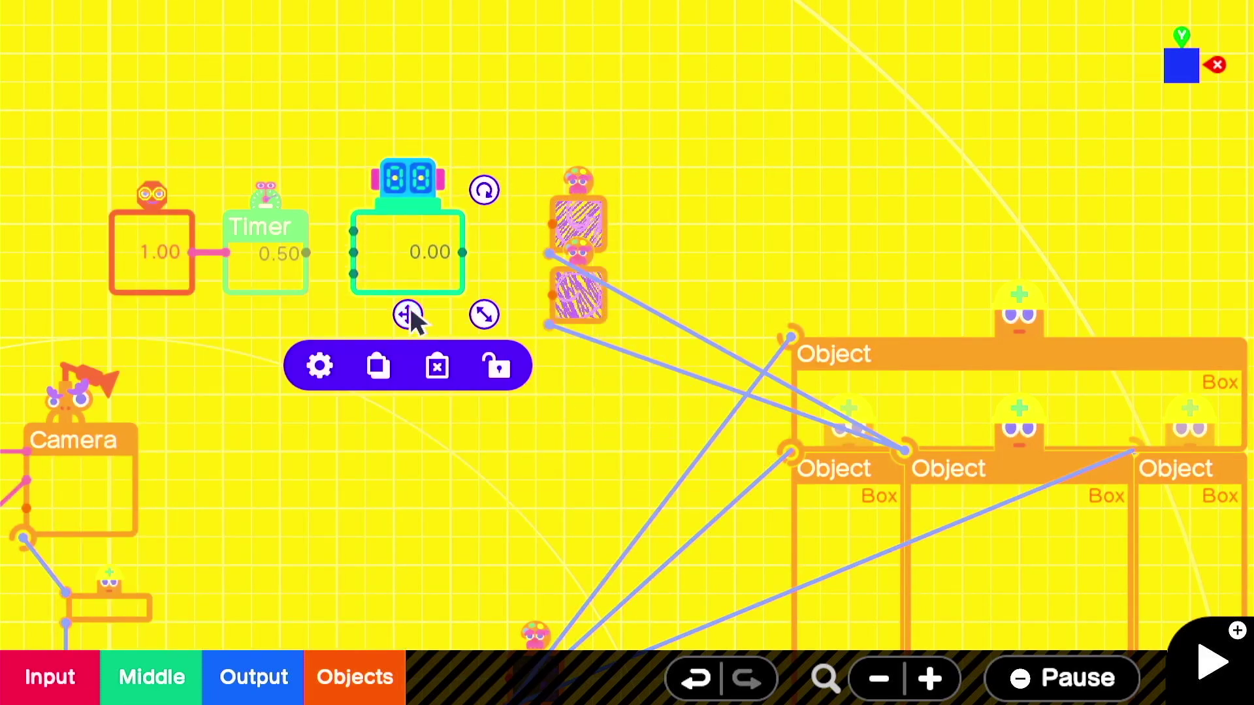
pyautogui.moveTo(306, 253); pyautogui.dragTo(351, 230)
# Step: Set the Counter's count range maximum to 2 and its mode to Bounce
pyautogui.click(316, 364)
pyautogui.click(397, 306)
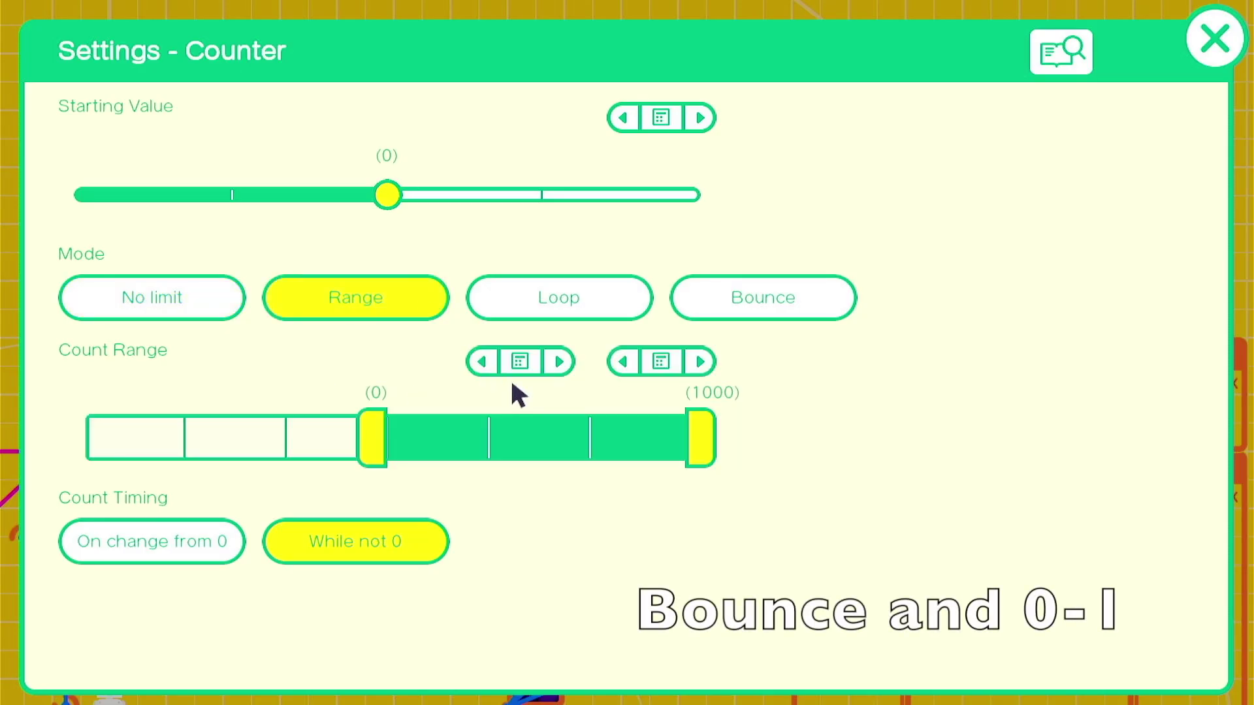
pyautogui.click(660, 363)
pyautogui.click(719, 401)
pyautogui.click(546, 459)
pyautogui.click(751, 551)
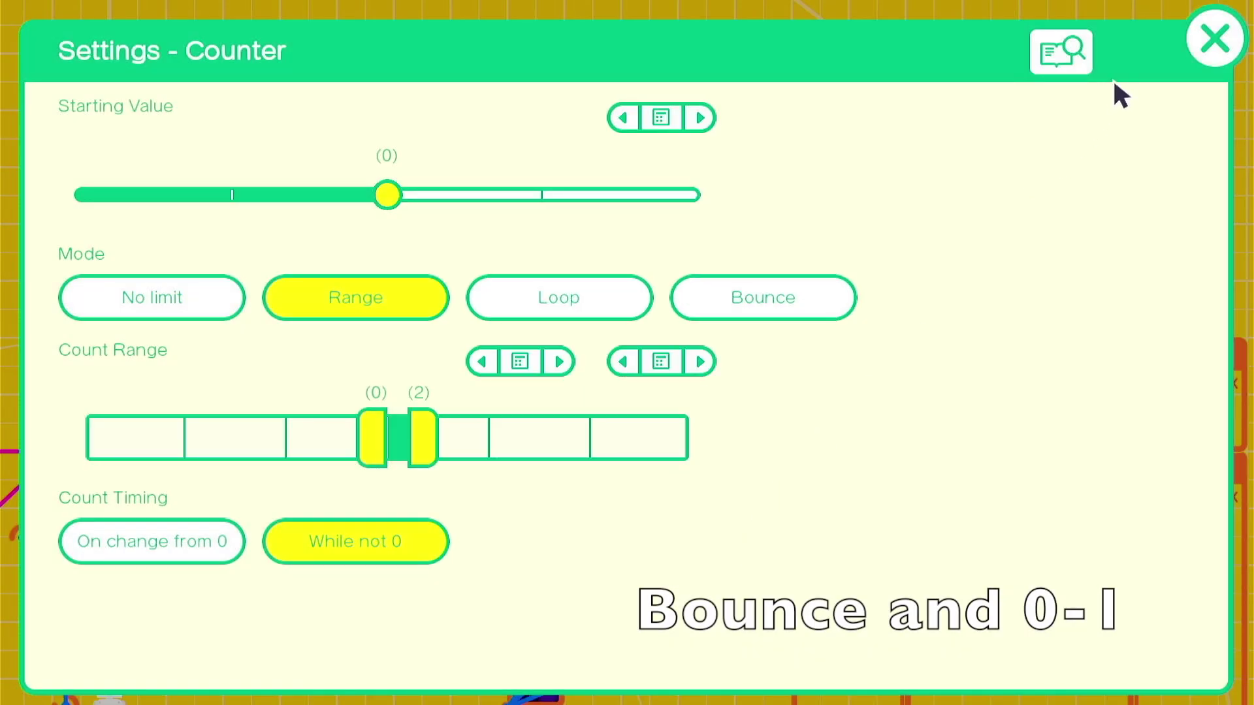
pyautogui.click(644, 295)
pyautogui.click(724, 287)
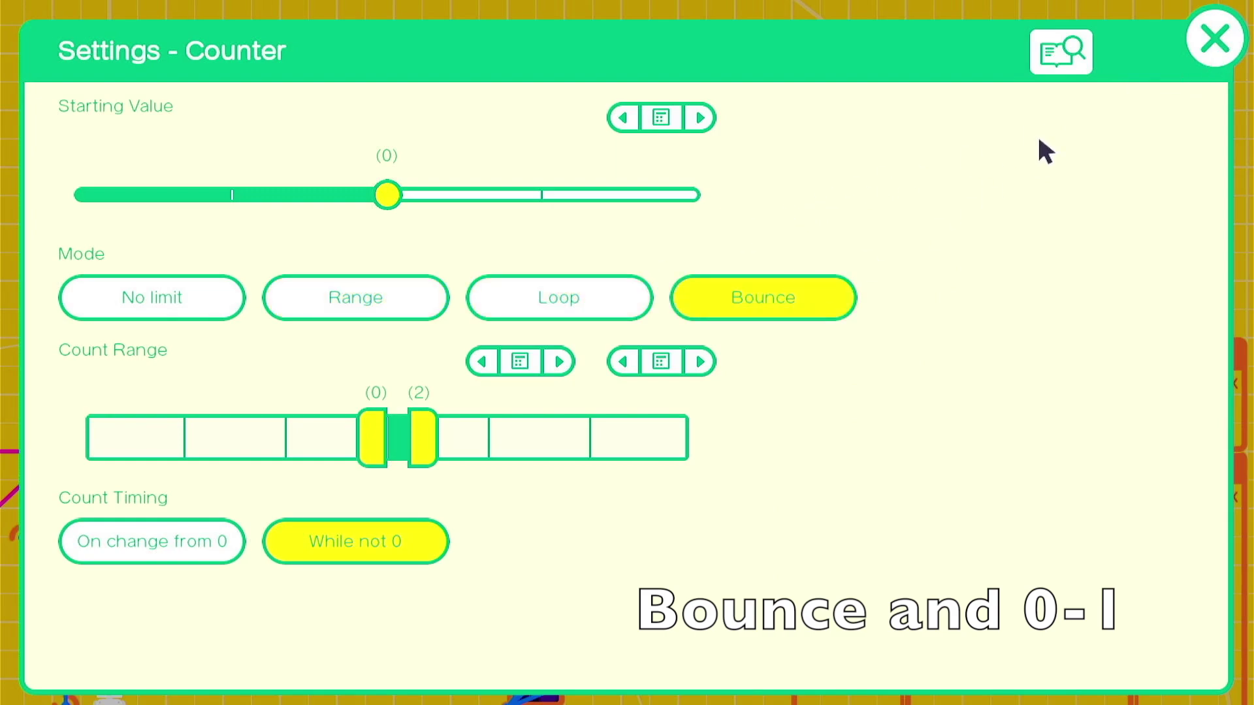
pyautogui.click(1199, 60)
pyautogui.click(707, 190)
pyautogui.click(430, 258)
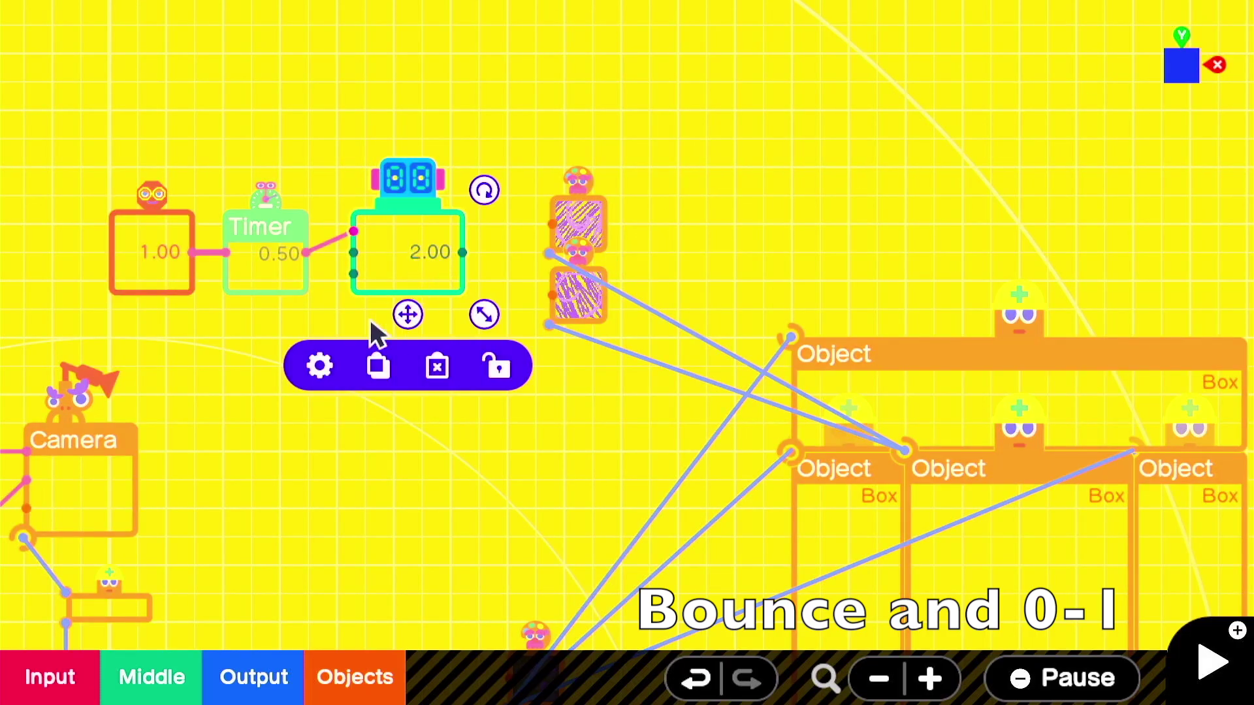
# Step: Set the Counter's count range maximum to 1 and connect its output to the upper swirl texture
pyautogui.click(320, 365)
pyautogui.click(622, 362)
pyautogui.click(1215, 39)
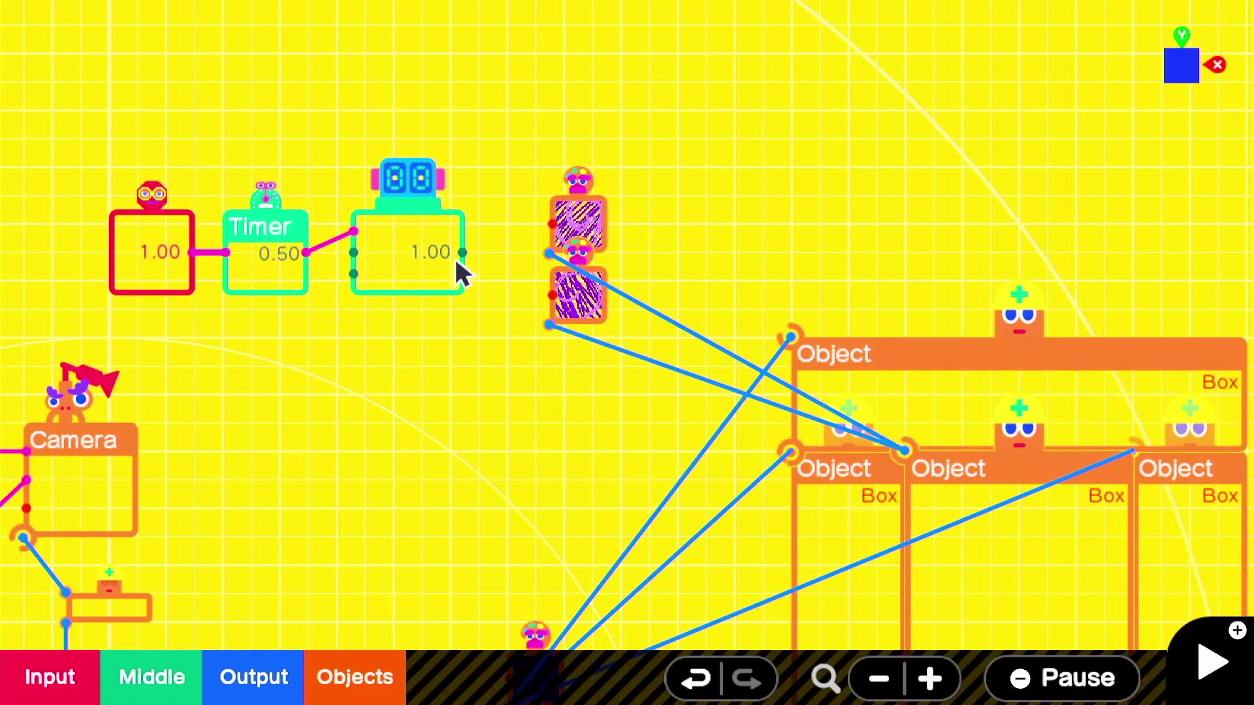
pyautogui.moveTo(462, 252); pyautogui.dragTo(570, 242)
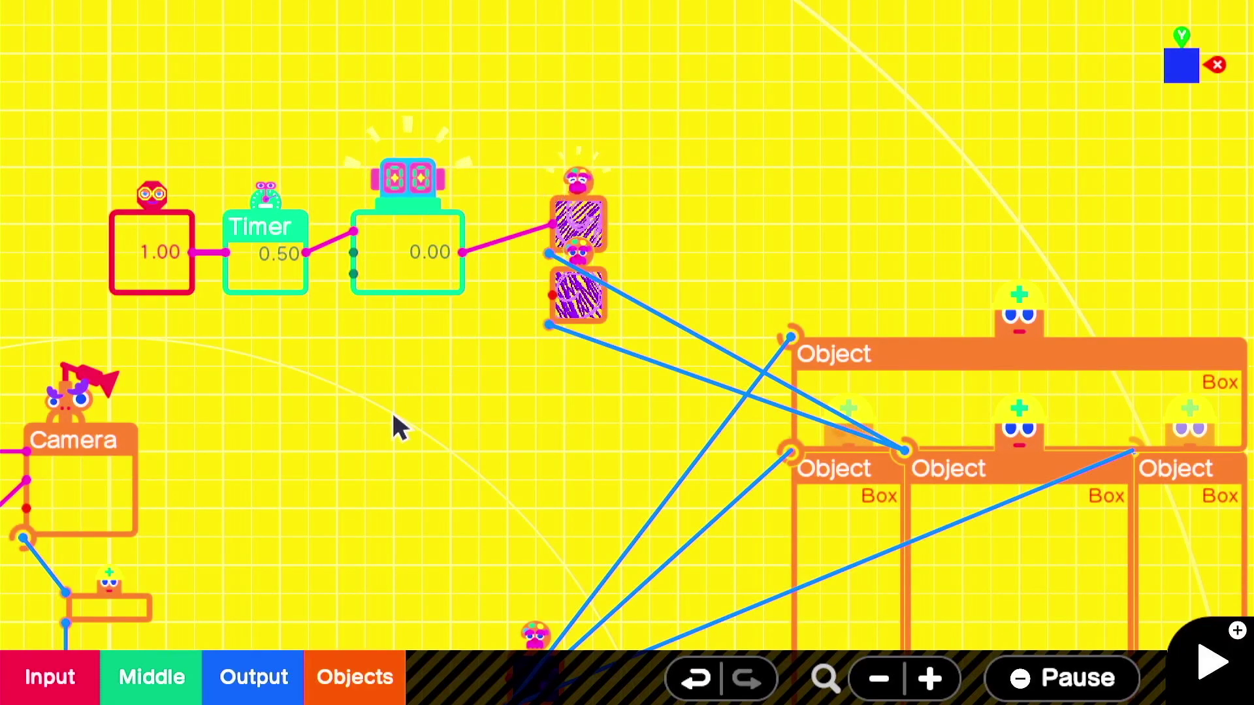
# Step: Add a NOT Nodon, shrink it and place it below the Counter near the swirl textures
pyautogui.click(167, 672)
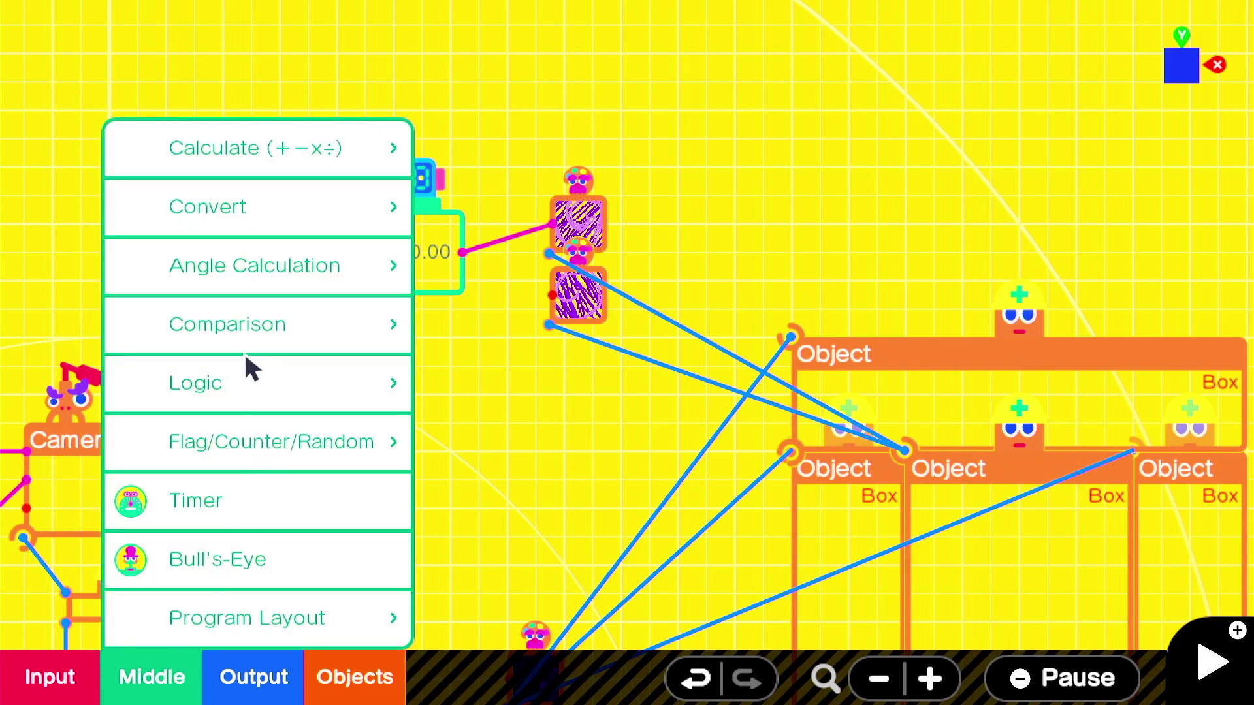
pyautogui.click(248, 391)
pyautogui.click(507, 439)
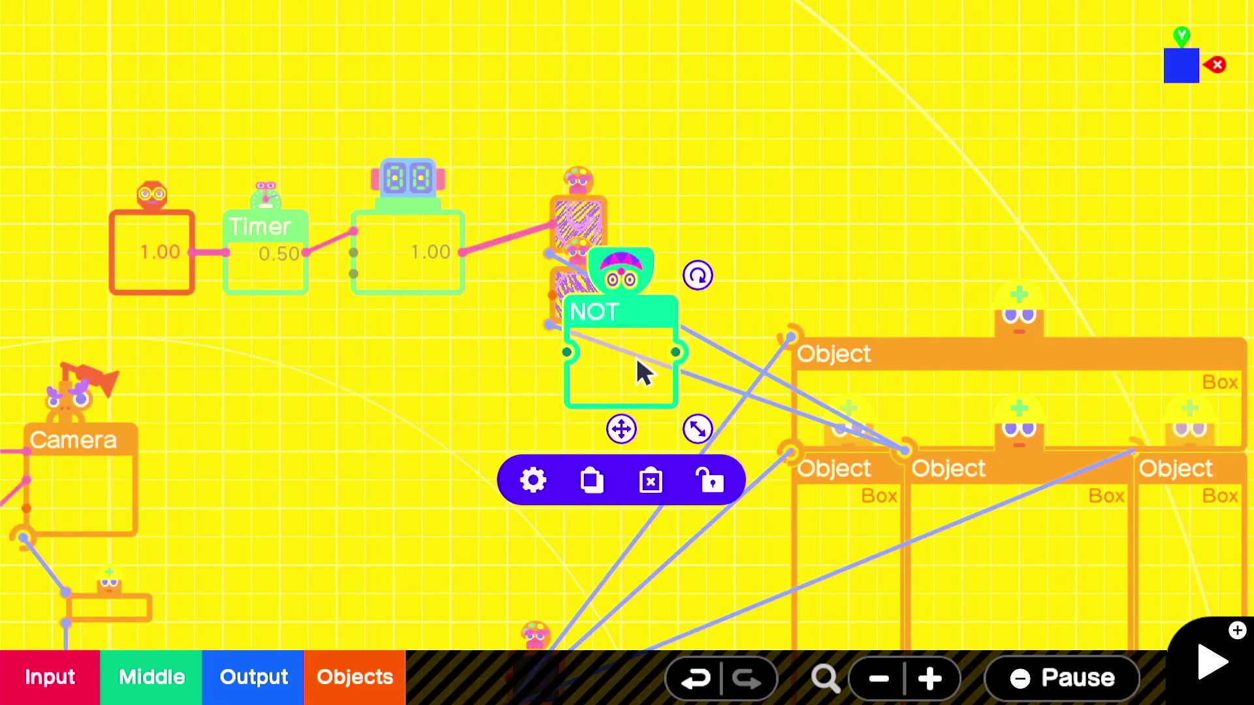
pyautogui.moveTo(698, 412); pyautogui.dragTo(480, 401)
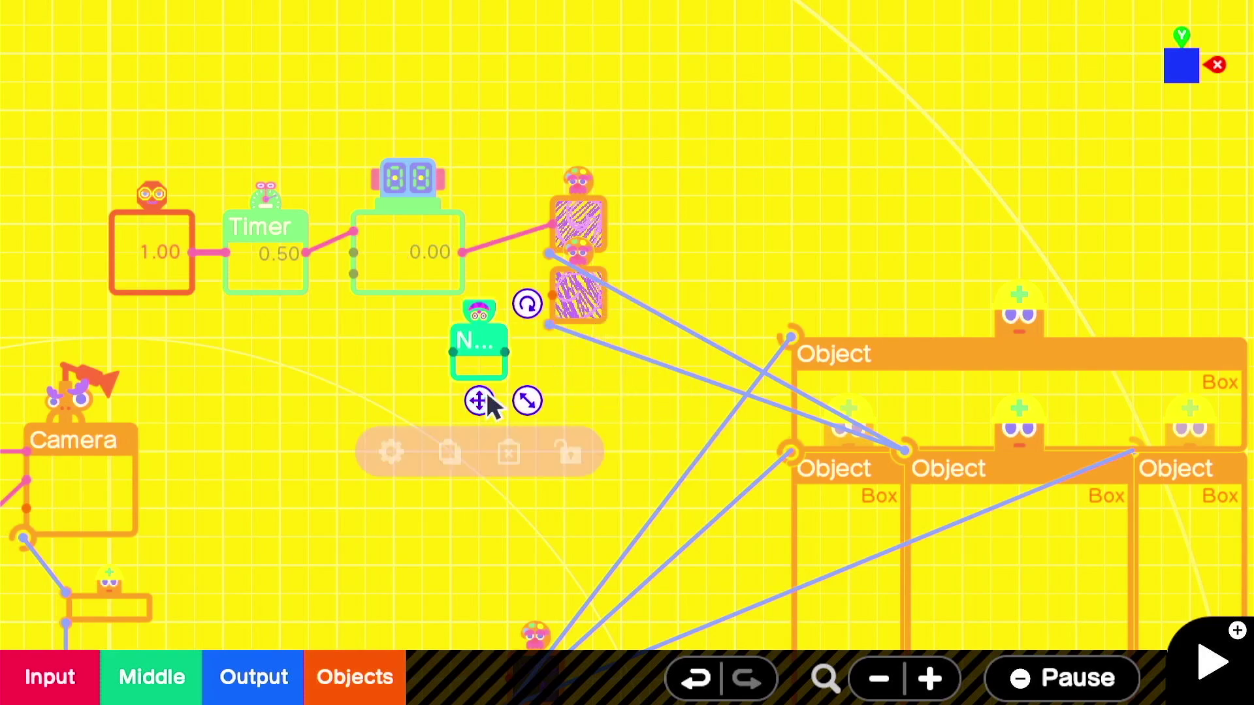
# Step: Wire the Counter through the NOT Nodon to the lower swirl texture, and move the NOT Nodon slightly down
pyautogui.moveTo(463, 254); pyautogui.dragTo(552, 297)
pyautogui.click(493, 370)
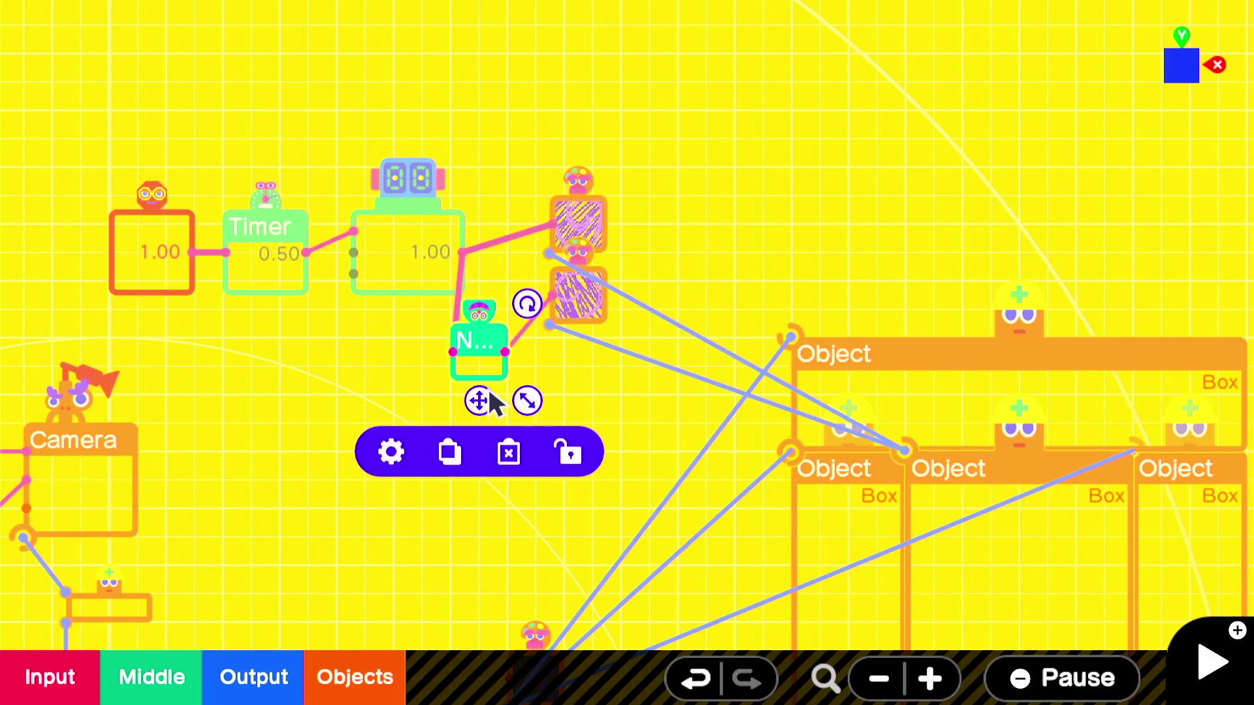
pyautogui.moveTo(480, 398); pyautogui.dragTo(521, 436)
pyautogui.click(666, 266)
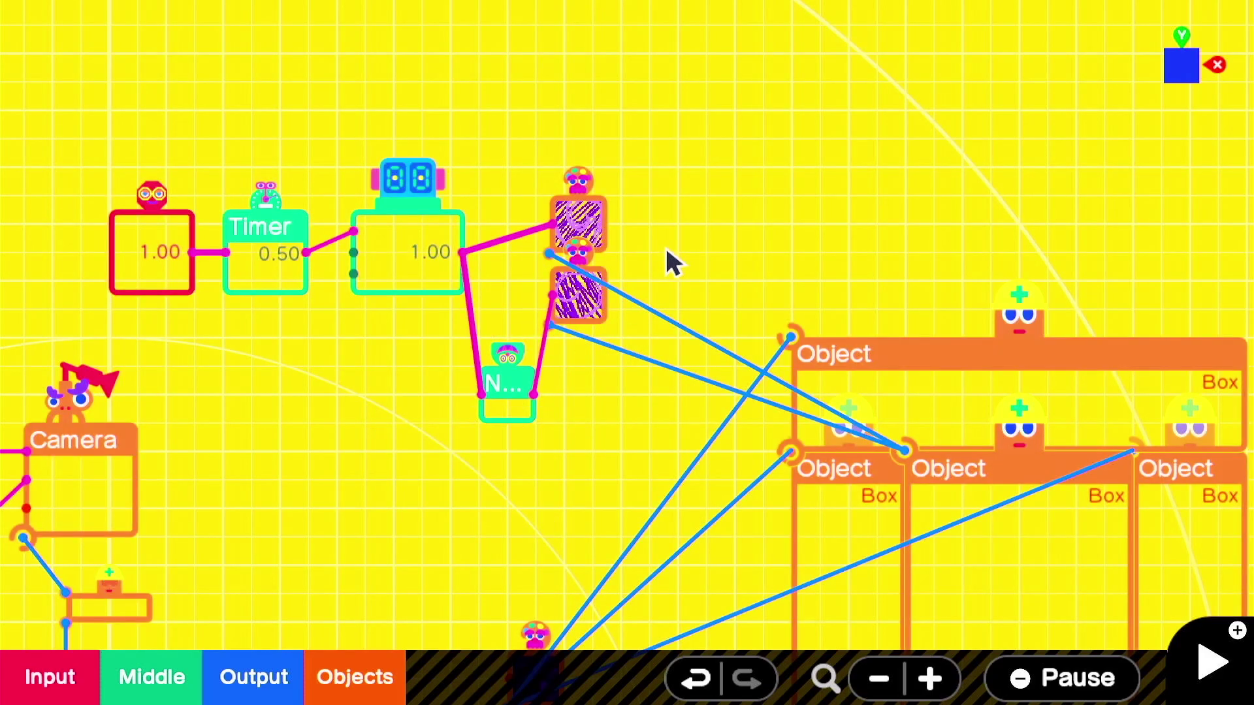
# Step: Run the game to check the portal's alternating swirl textures, and return to the program view
pyautogui.scroll(-2, 706, 254)
pyautogui.moveTo(750, 255); pyautogui.dragTo(624, 163)
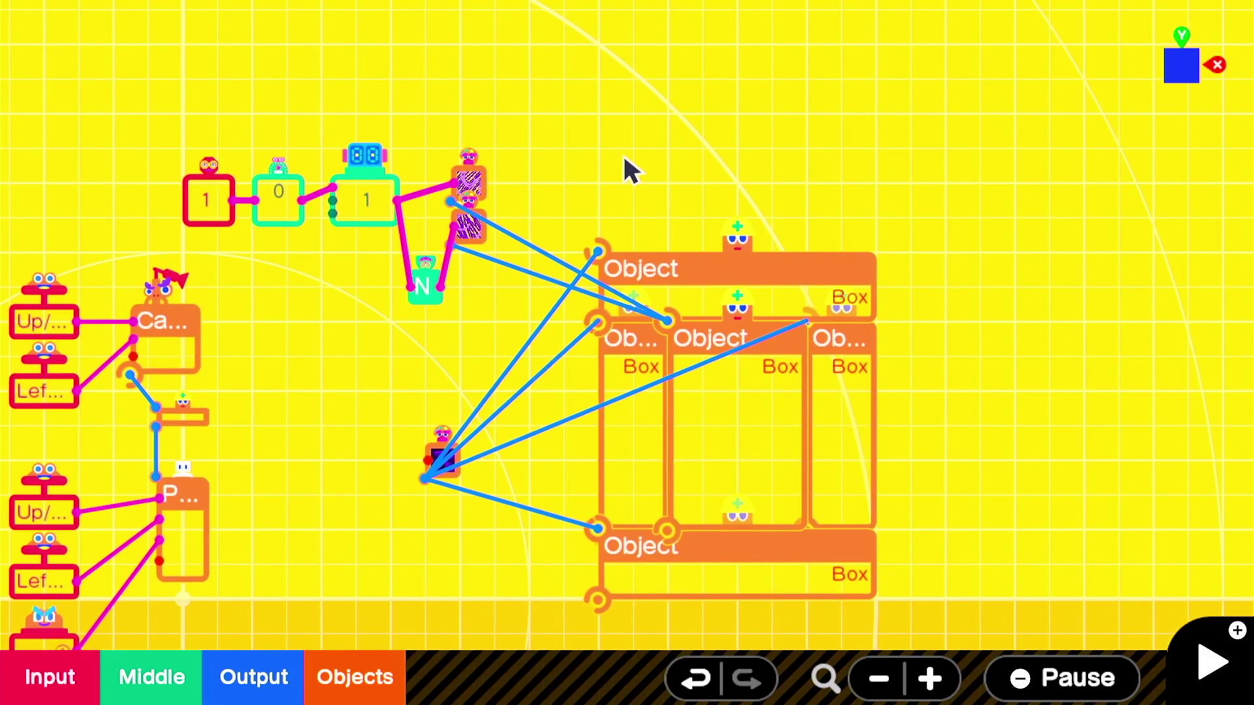
pyautogui.press('+')
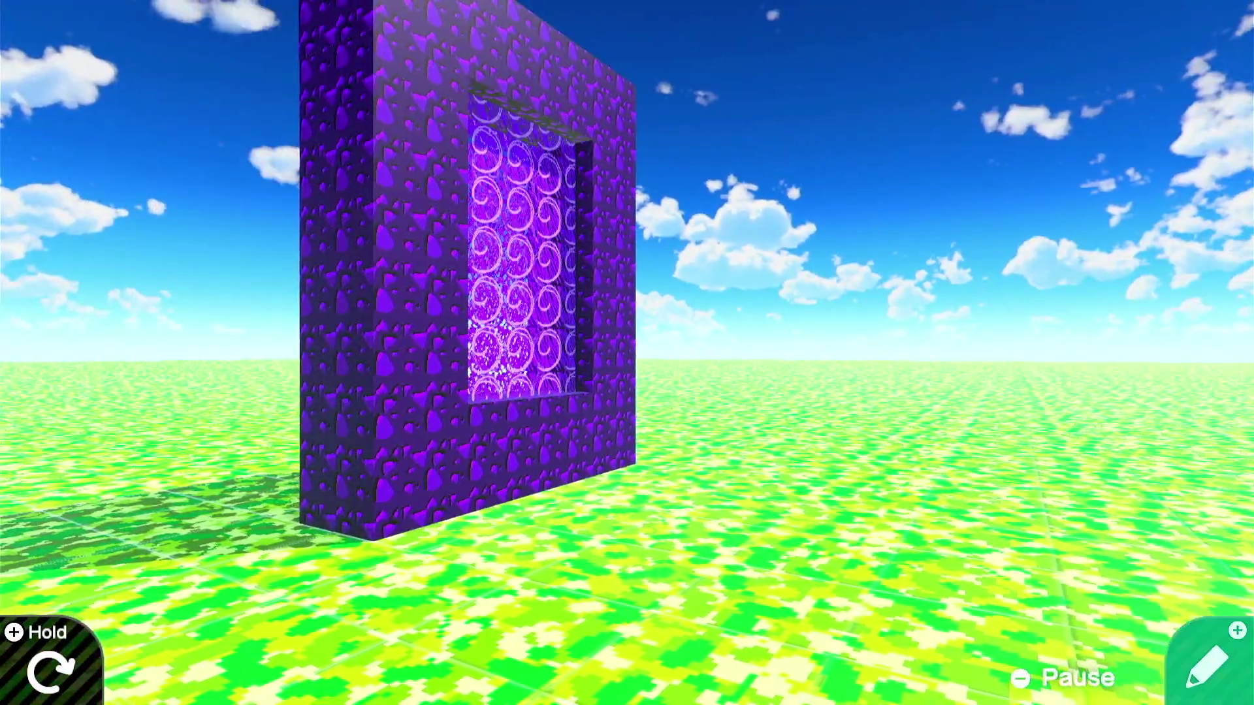
pyautogui.press('+')
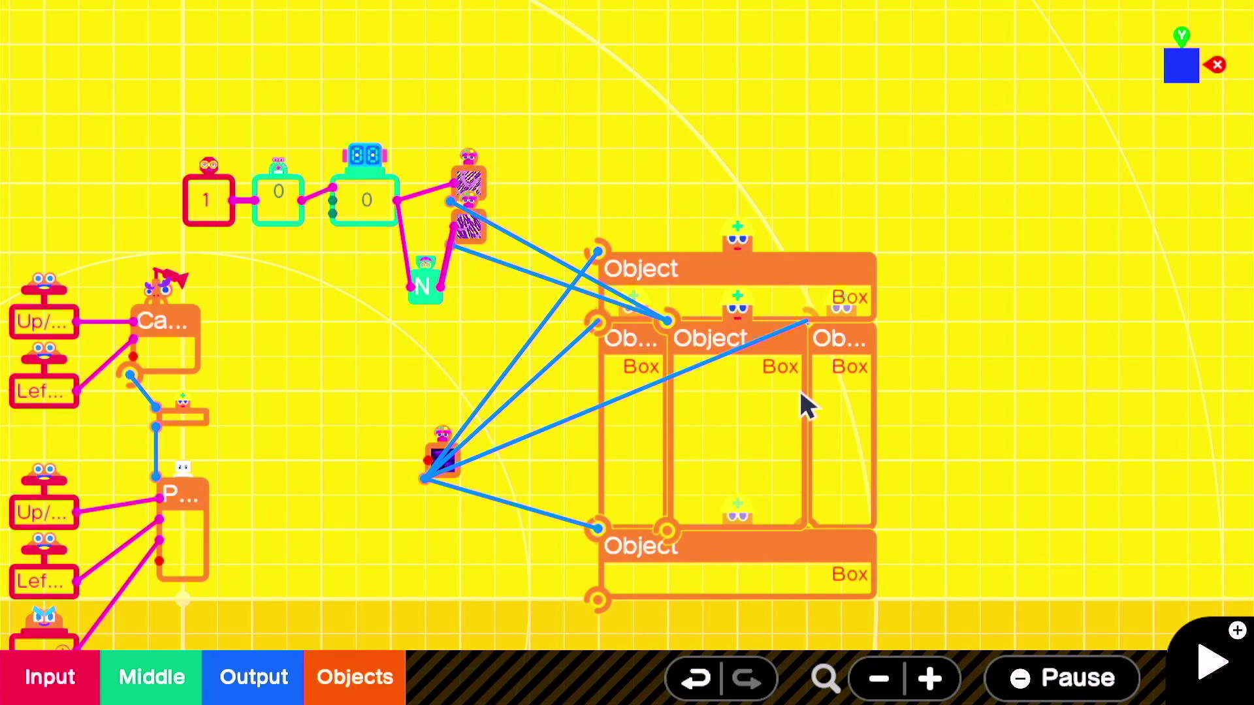
pyautogui.click(853, 412)
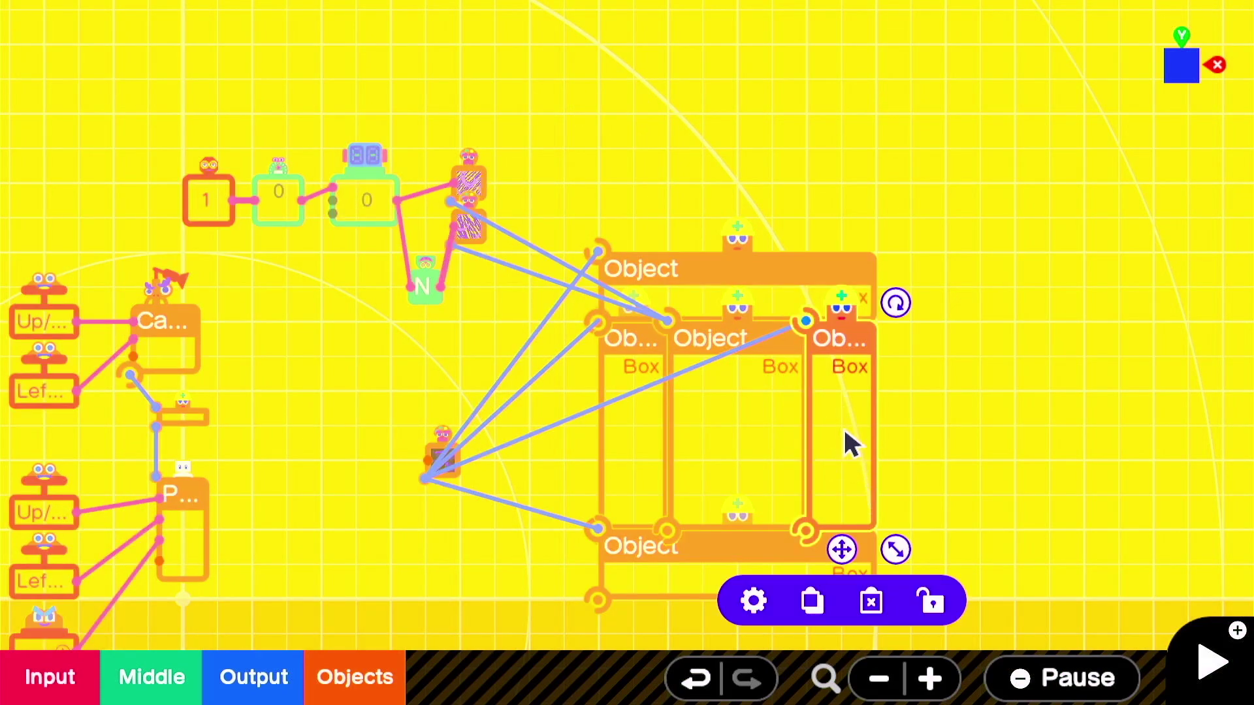
pyautogui.click(467, 175)
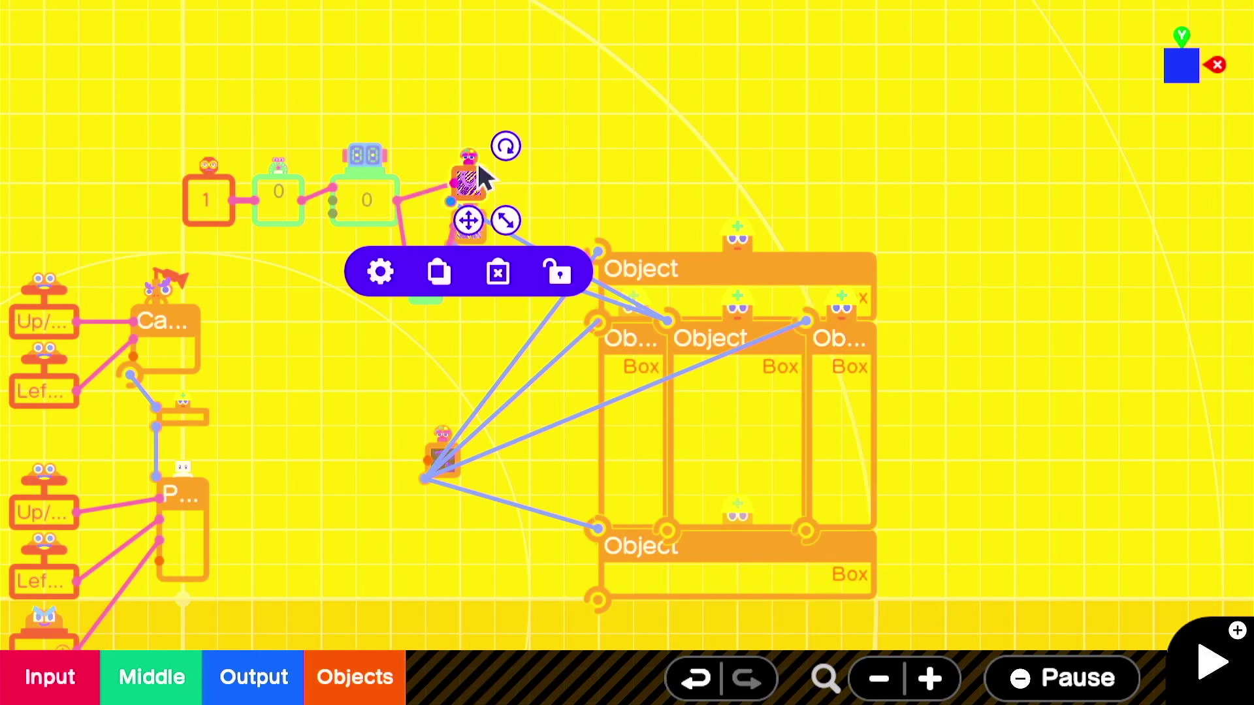
pyautogui.click(666, 163)
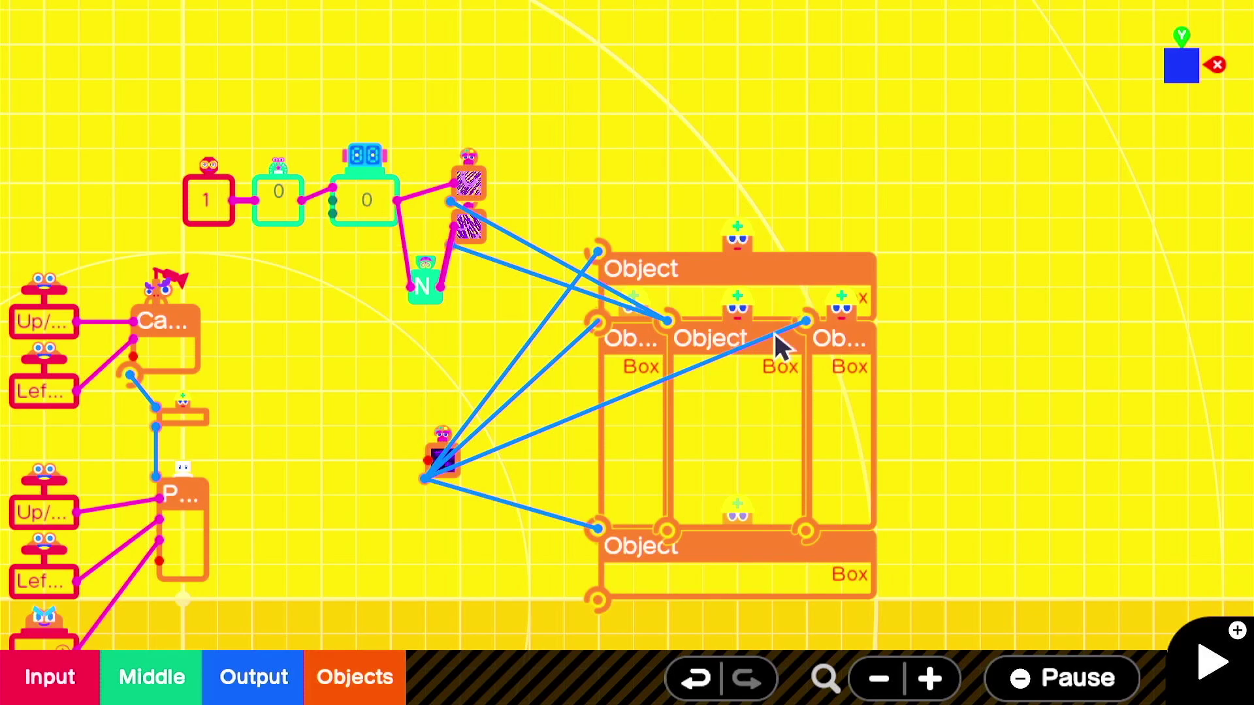
# Step: Check the size of the portal's middle box in its settings
pyautogui.moveTo(965, 385); pyautogui.dragTo(463, 370)
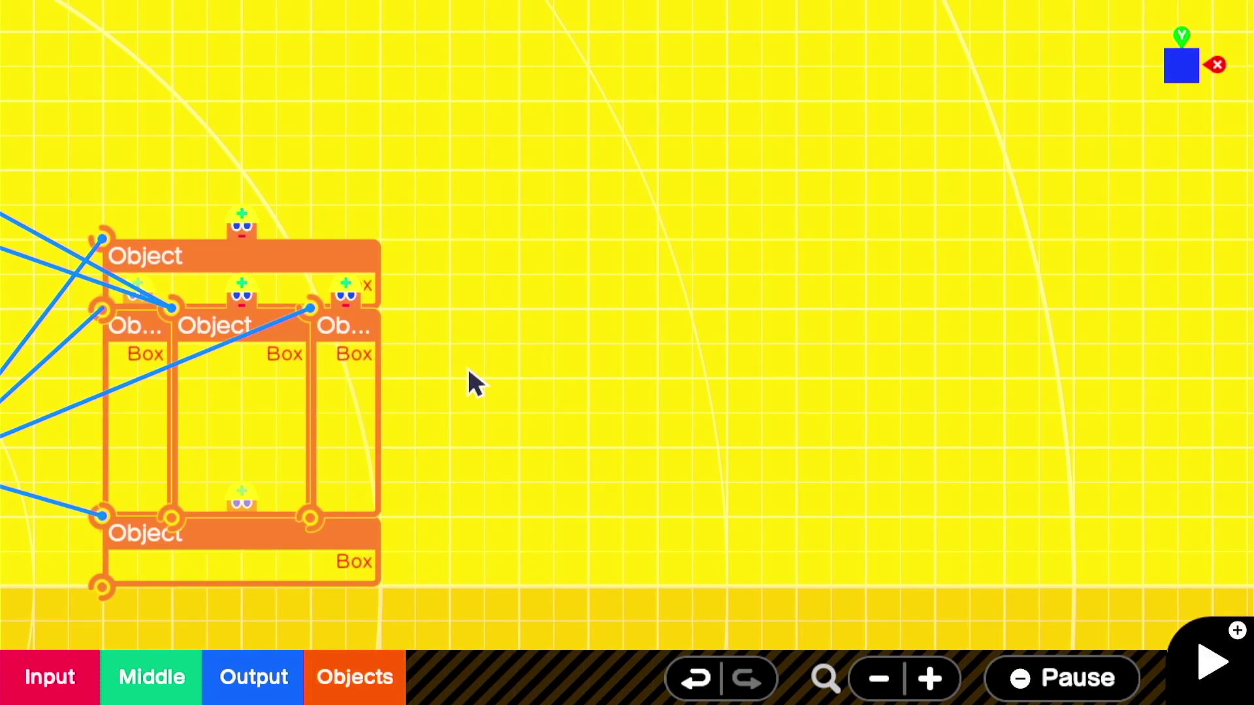
pyautogui.click(359, 665)
pyautogui.click(441, 570)
pyautogui.click(259, 416)
pyautogui.click(154, 589)
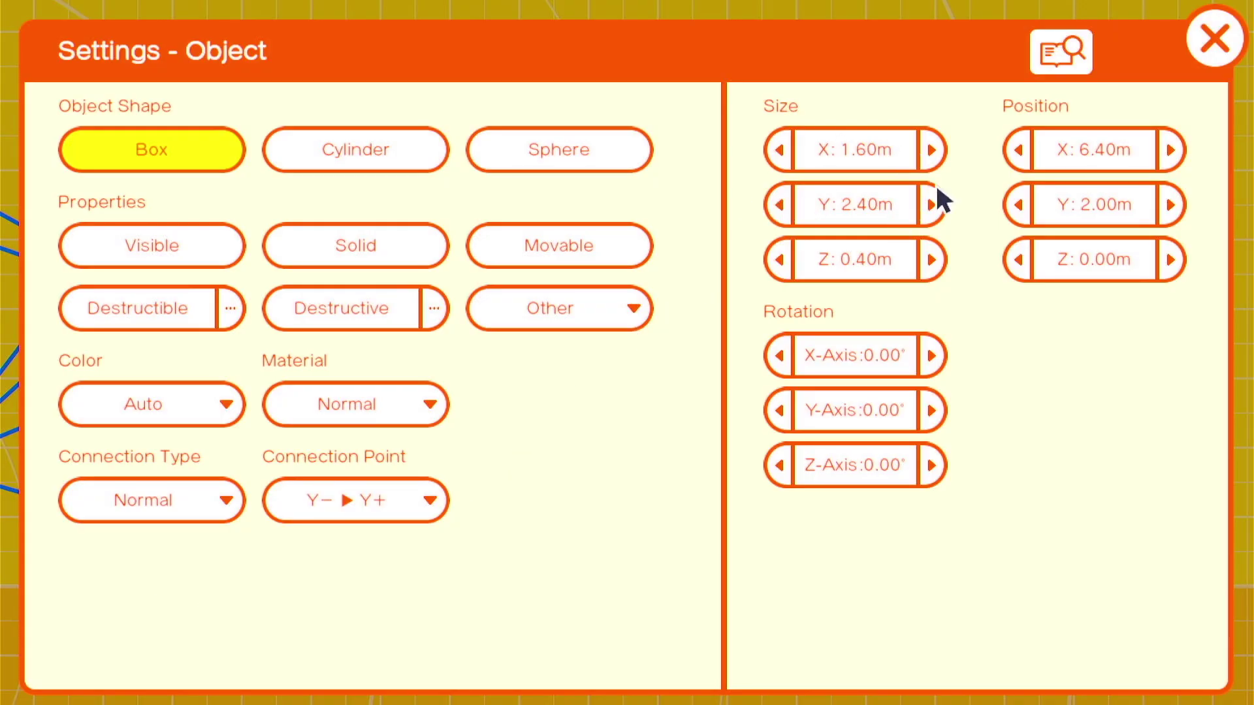
pyautogui.click(1198, 37)
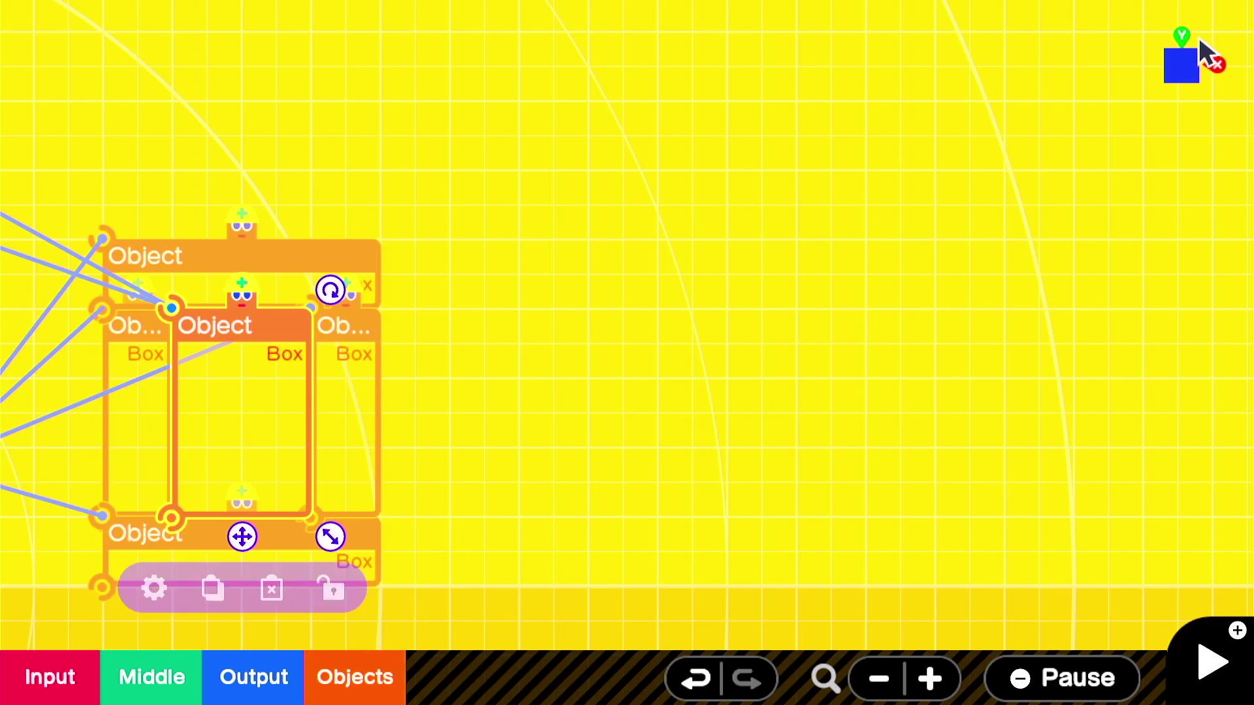
# Step: Add a Touch Sensor and set its size to X 1.60 m, Y 2.40 m and Z 0.40 m
pyautogui.click(366, 676)
pyautogui.click(389, 403)
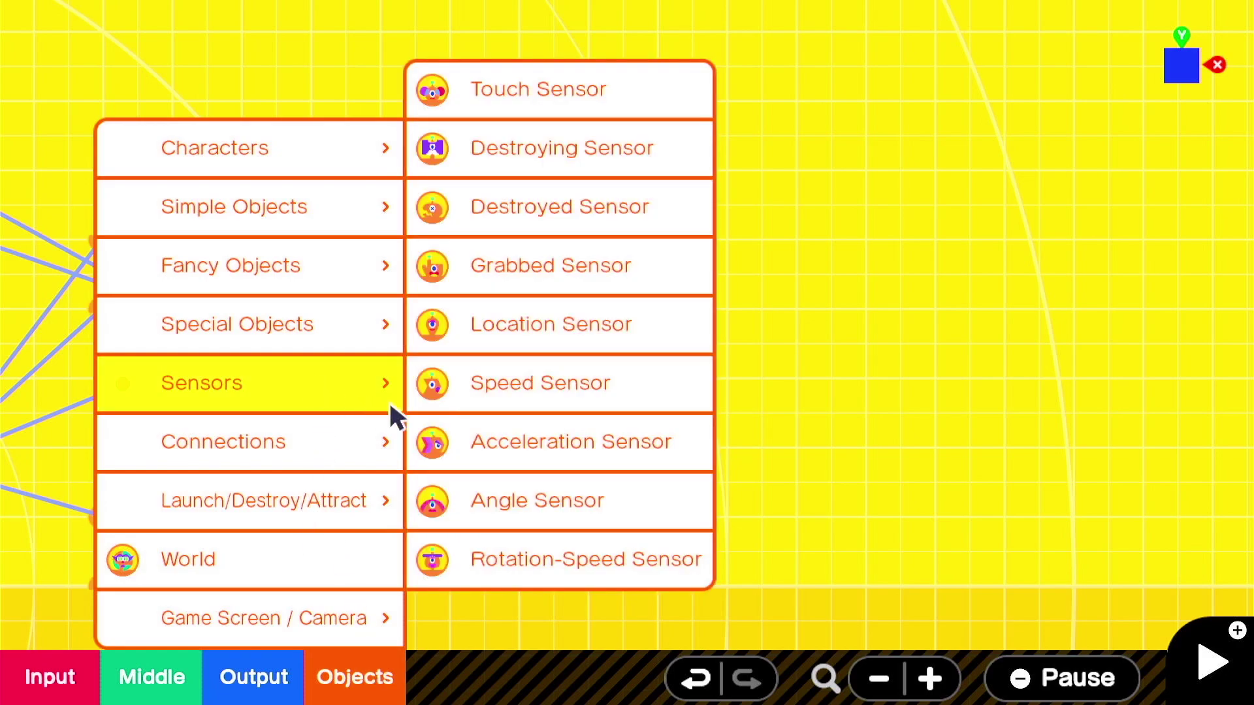
pyautogui.click(597, 104)
pyautogui.click(531, 463)
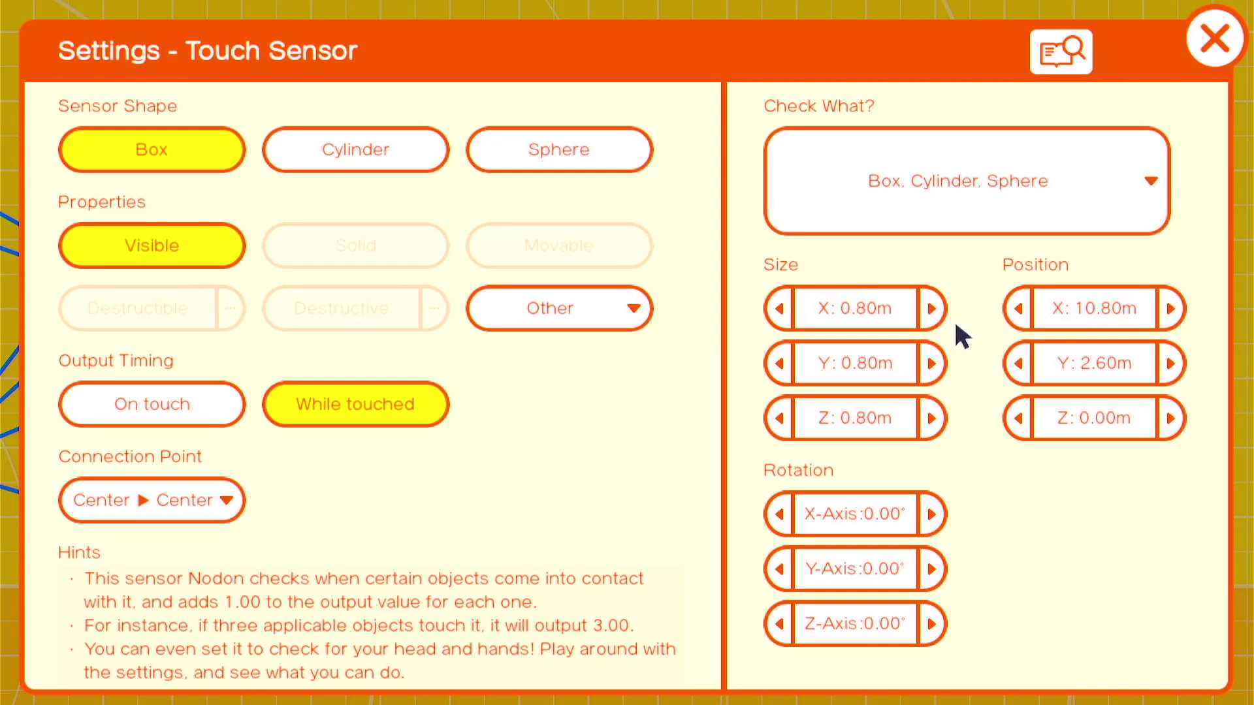
pyautogui.click(931, 308)
pyautogui.click(931, 364)
pyautogui.click(931, 363)
pyautogui.click(779, 418)
# Step: Set the Touch Sensor to check only for Person, and close its settings
pyautogui.click(774, 222)
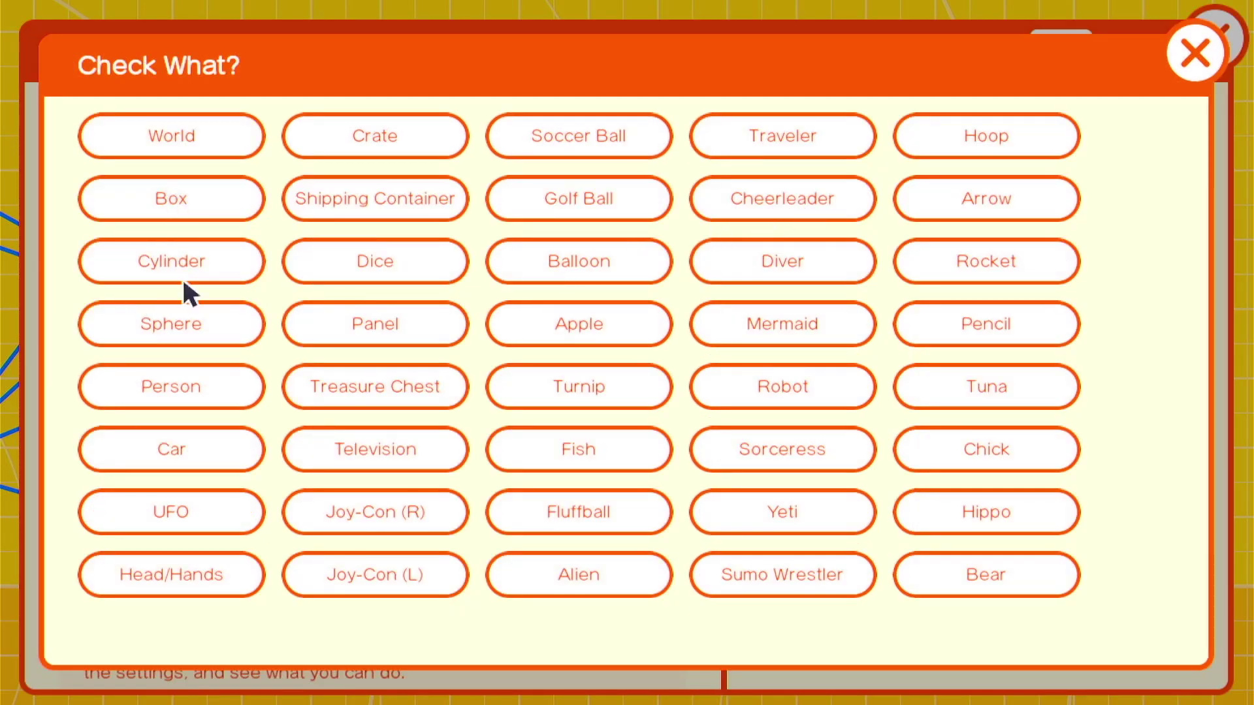
pyautogui.click(1182, 61)
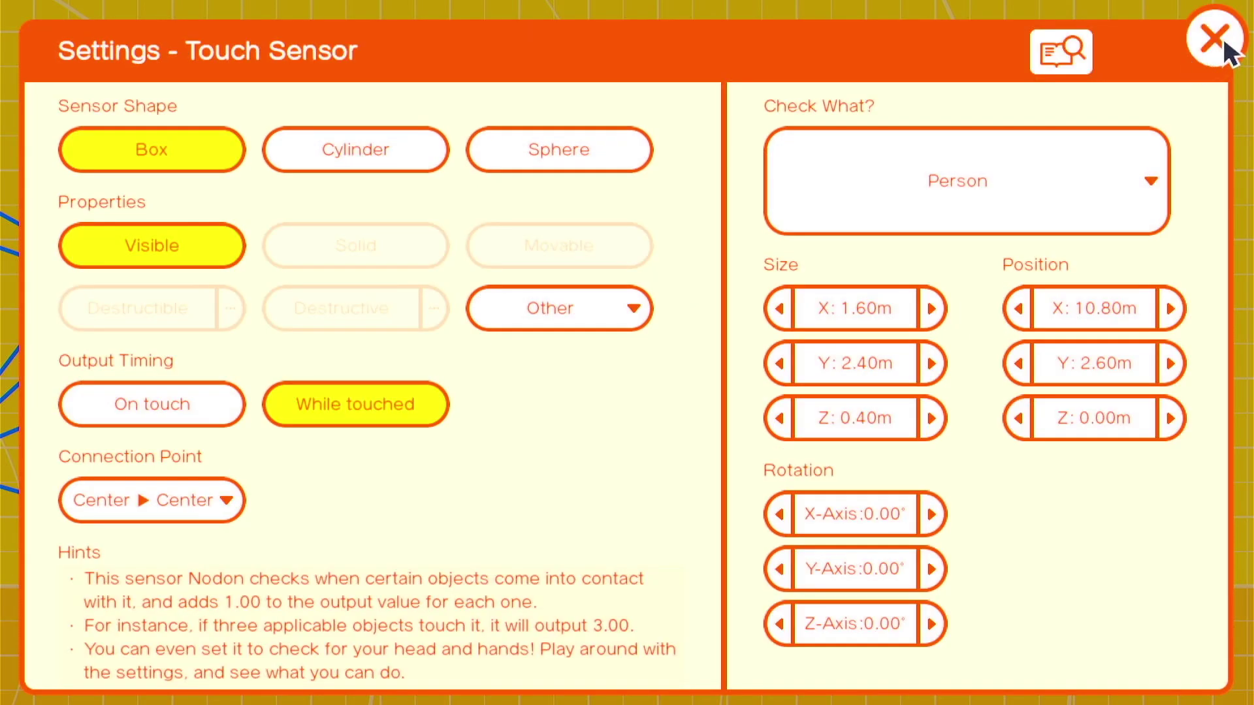
pyautogui.click(1221, 42)
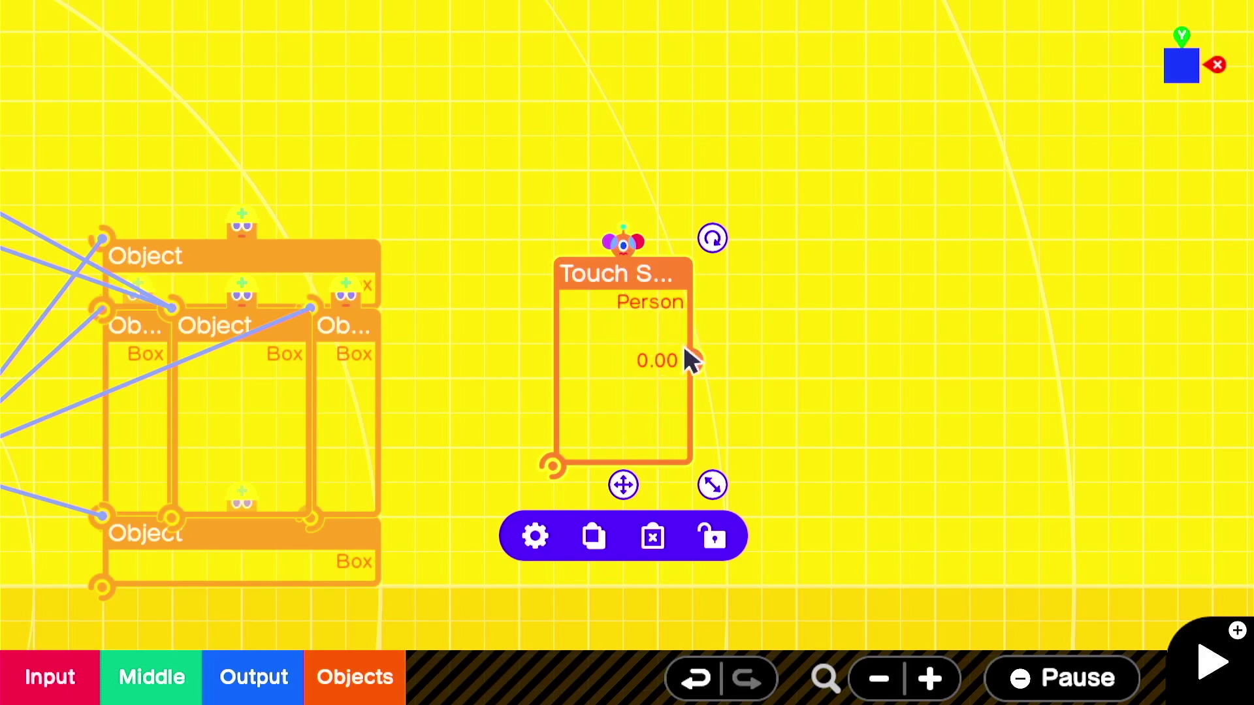
pyautogui.click(832, 380)
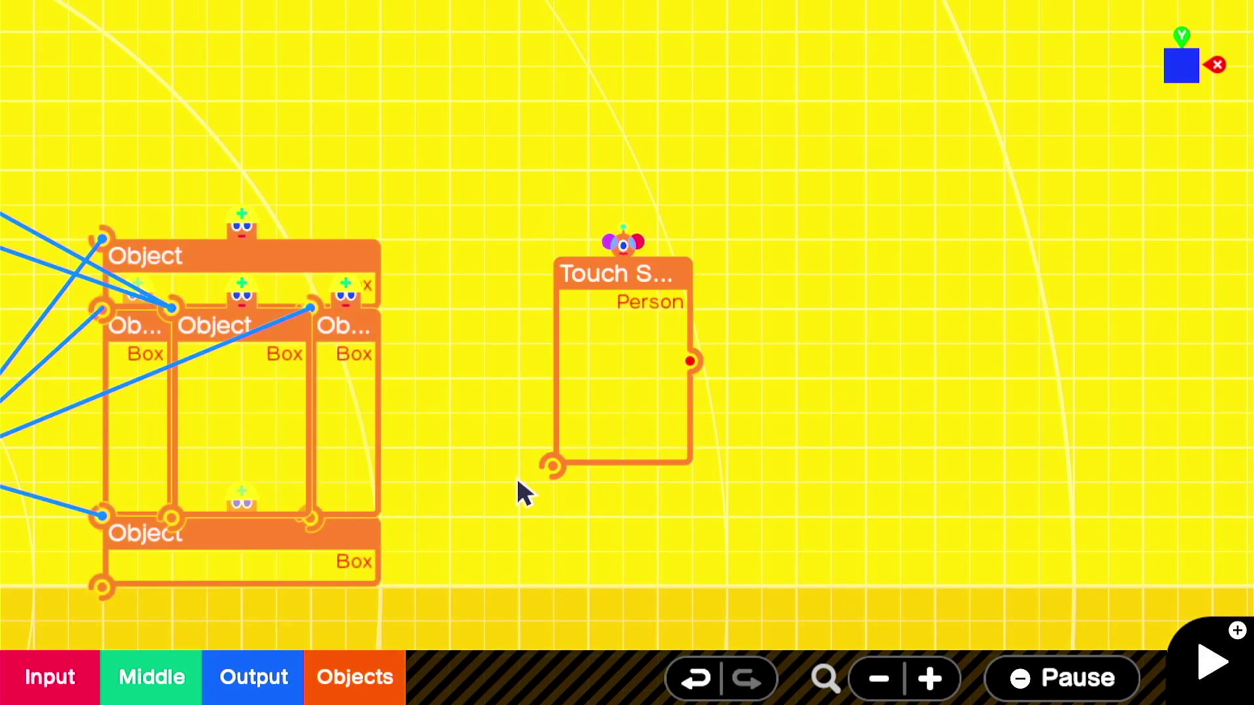
pyautogui.moveTo(446, 414); pyautogui.dragTo(579, 473)
pyautogui.scroll(-2, 578, 465)
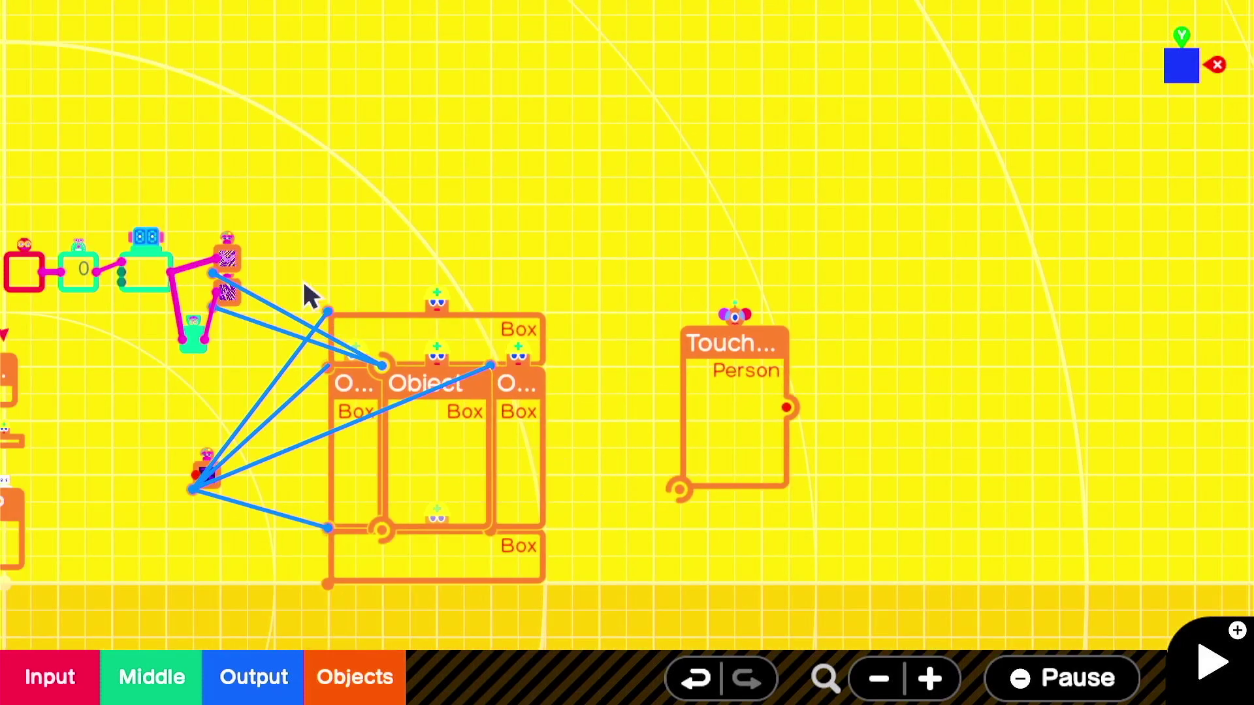
# Step: Add the first-person head Nodon and place it above the upper-side corner of the portal frame
pyautogui.moveTo(390, 224); pyautogui.dragTo(451, 342)
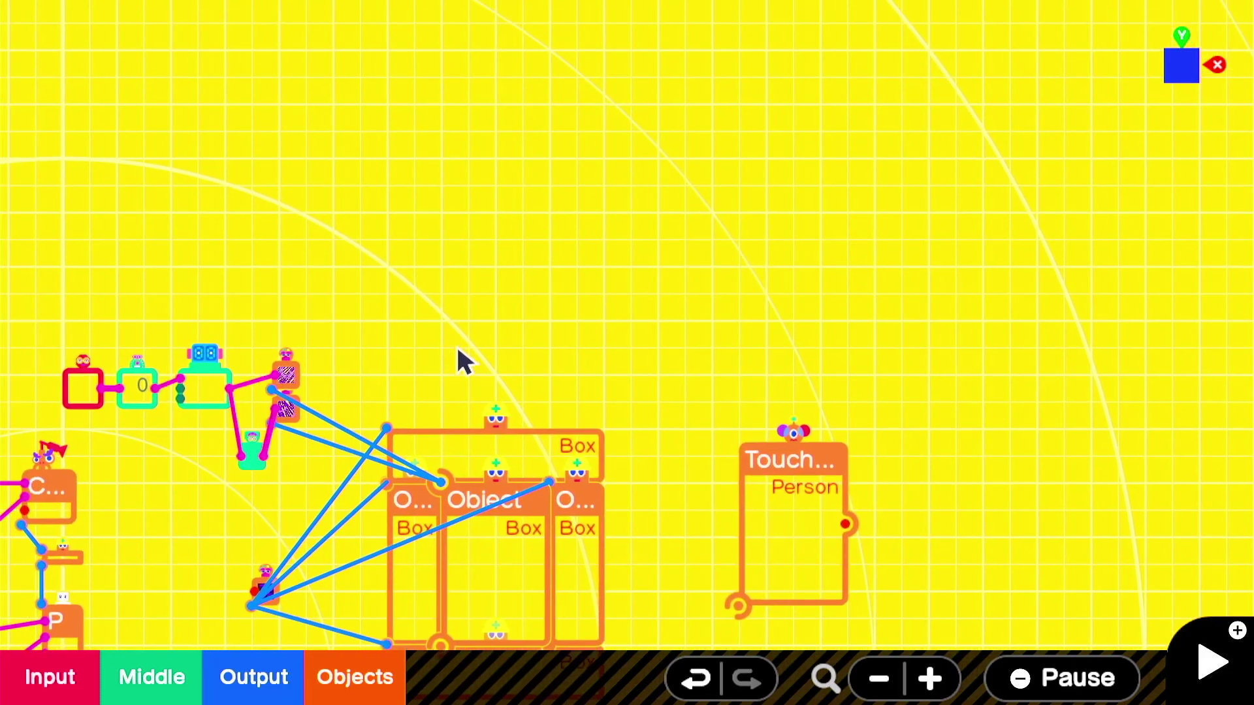
pyautogui.click(311, 676)
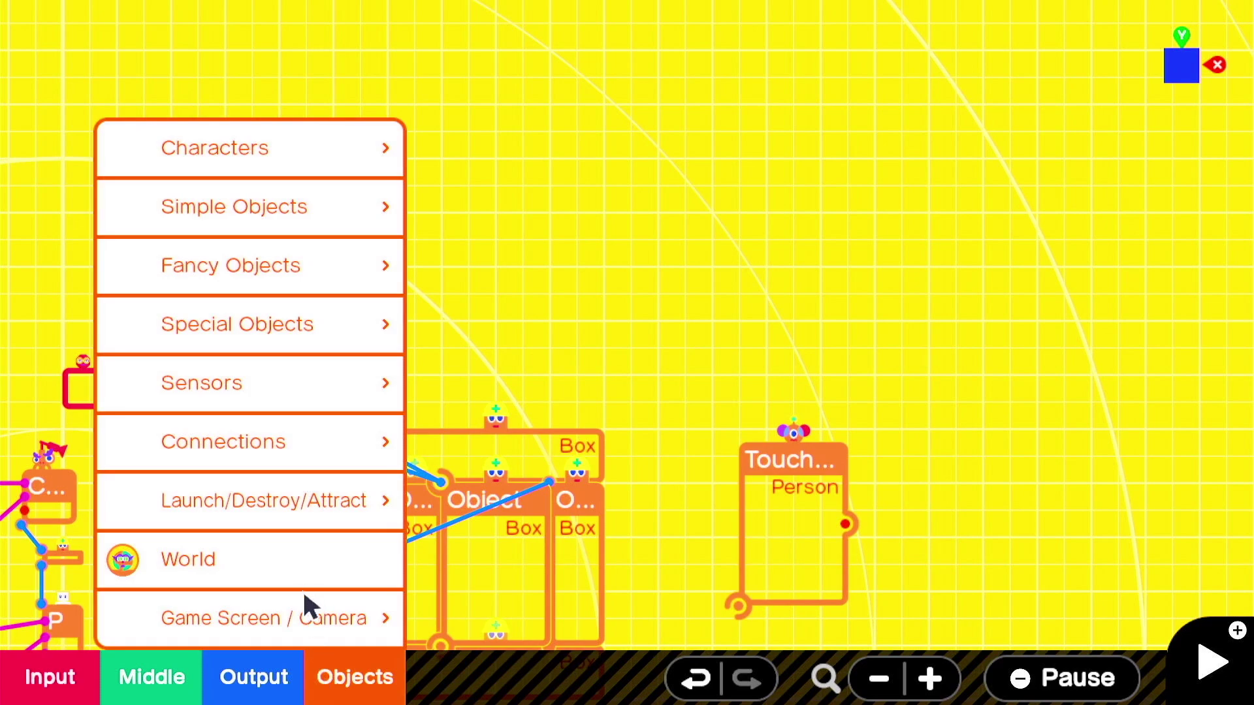
pyautogui.click(353, 617)
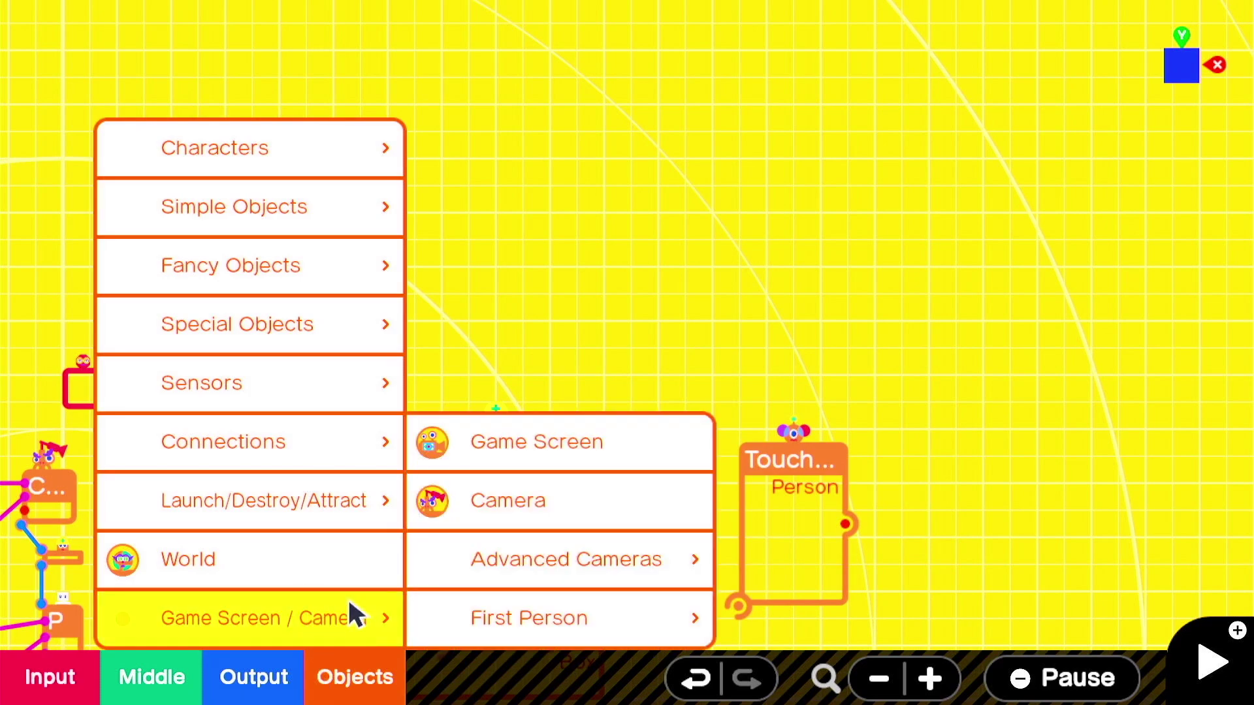
pyautogui.click(532, 616)
pyautogui.click(801, 521)
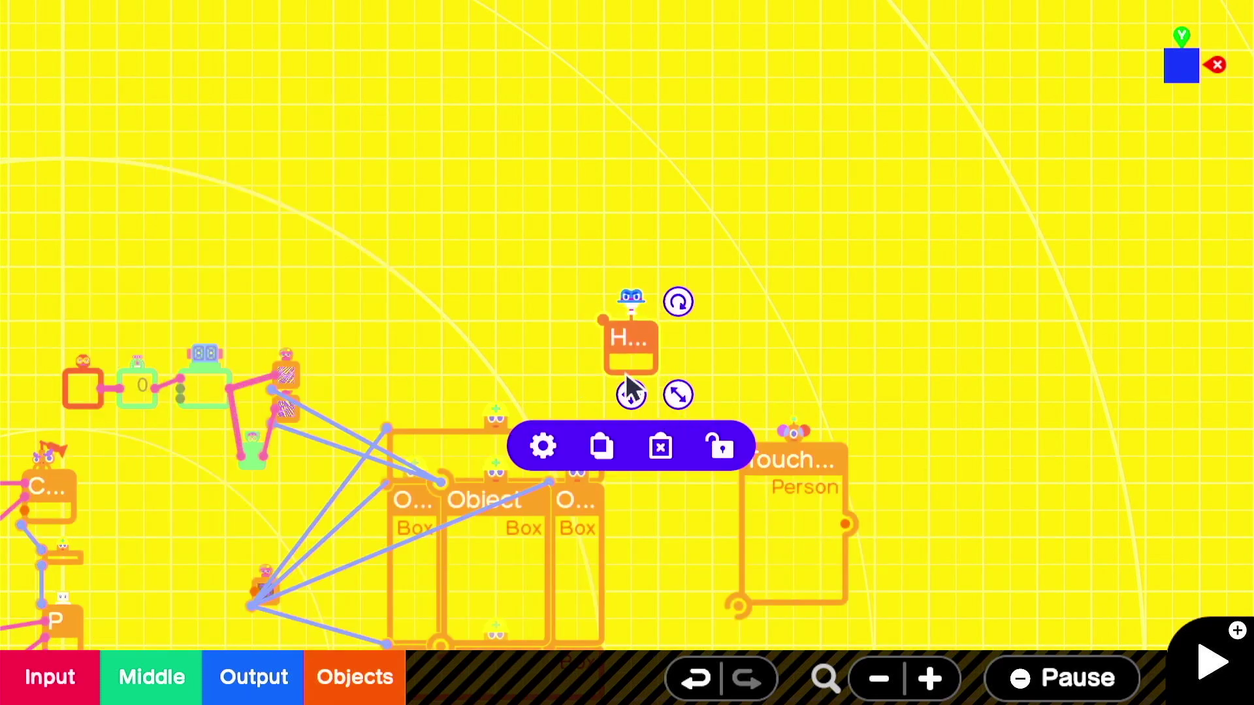
pyautogui.moveTo(628, 393); pyautogui.dragTo(417, 289)
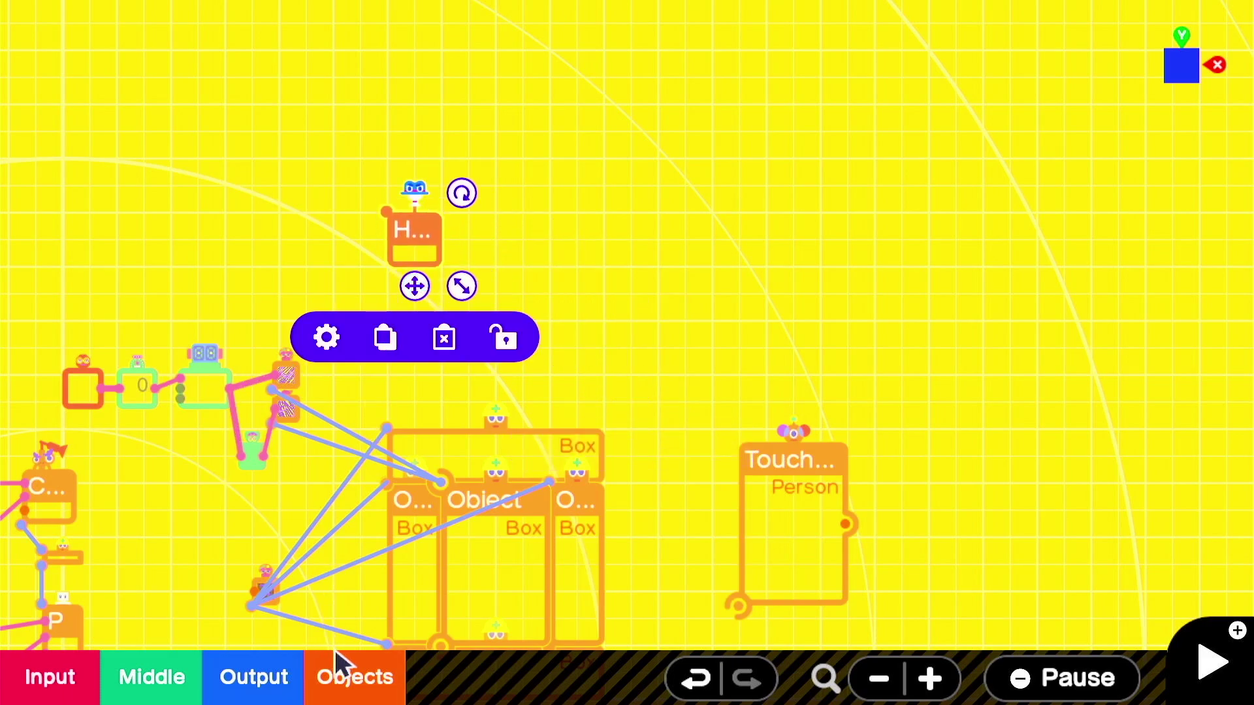
# Step: Add a Box next to the head Nodon and set its size to X 1.70 m, Y 1.70 m and Z 0.70 m
pyautogui.click(366, 674)
pyautogui.click(291, 218)
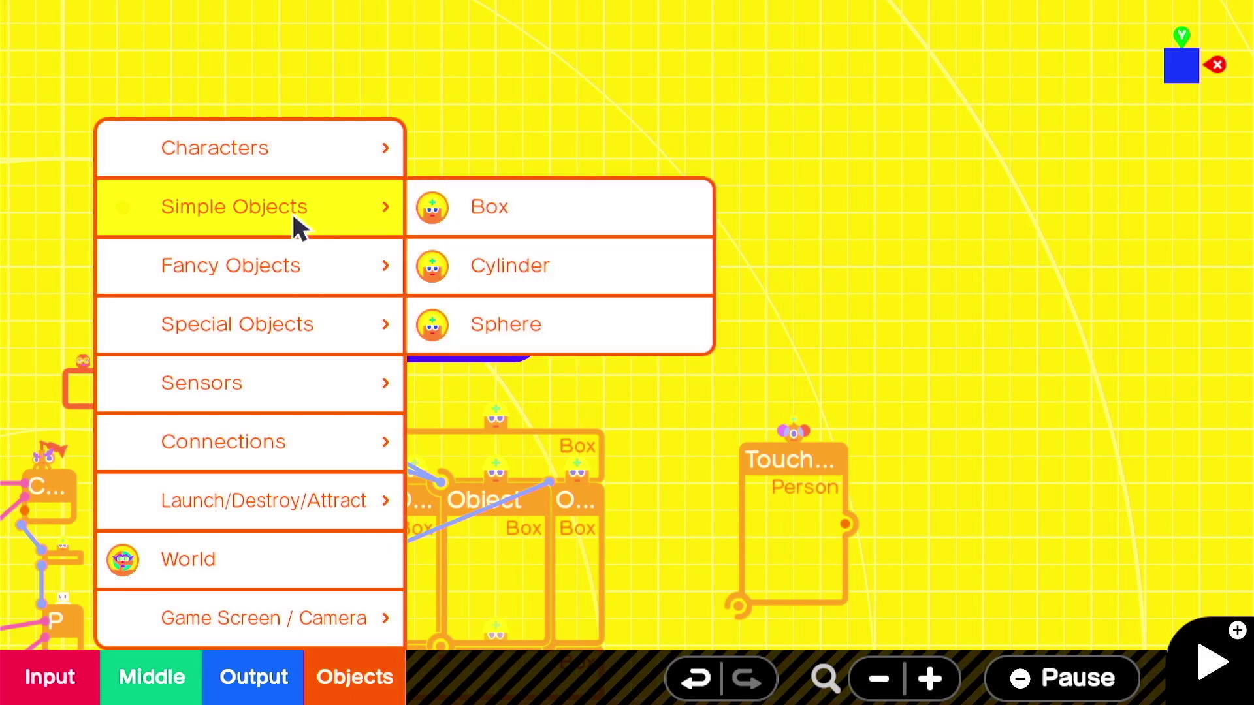
pyautogui.click(481, 225)
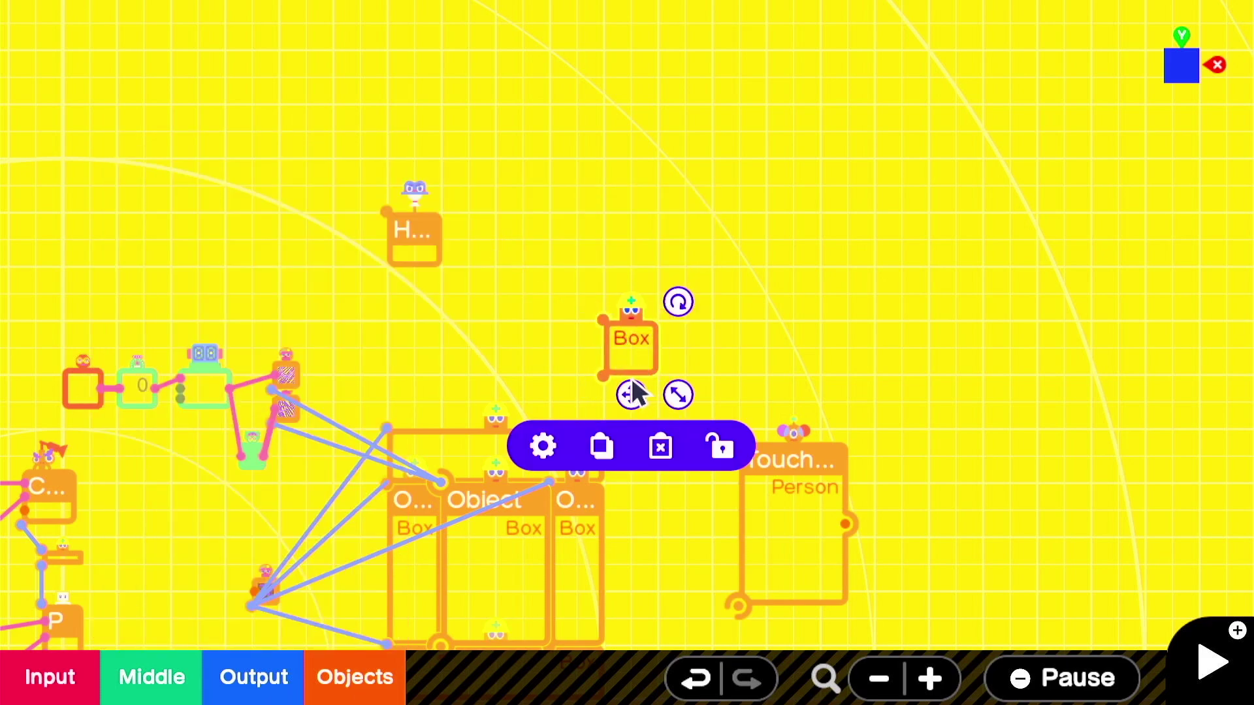
pyautogui.moveTo(630, 395); pyautogui.dragTo(590, 286)
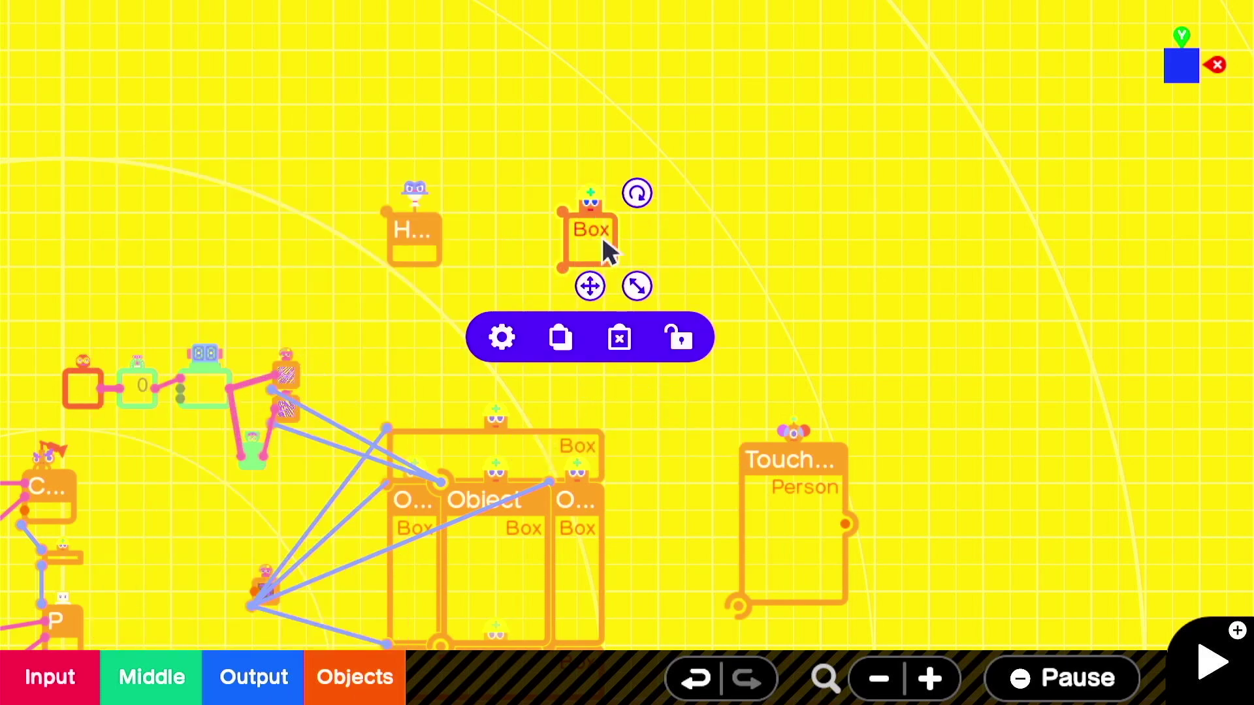
pyautogui.press('x')
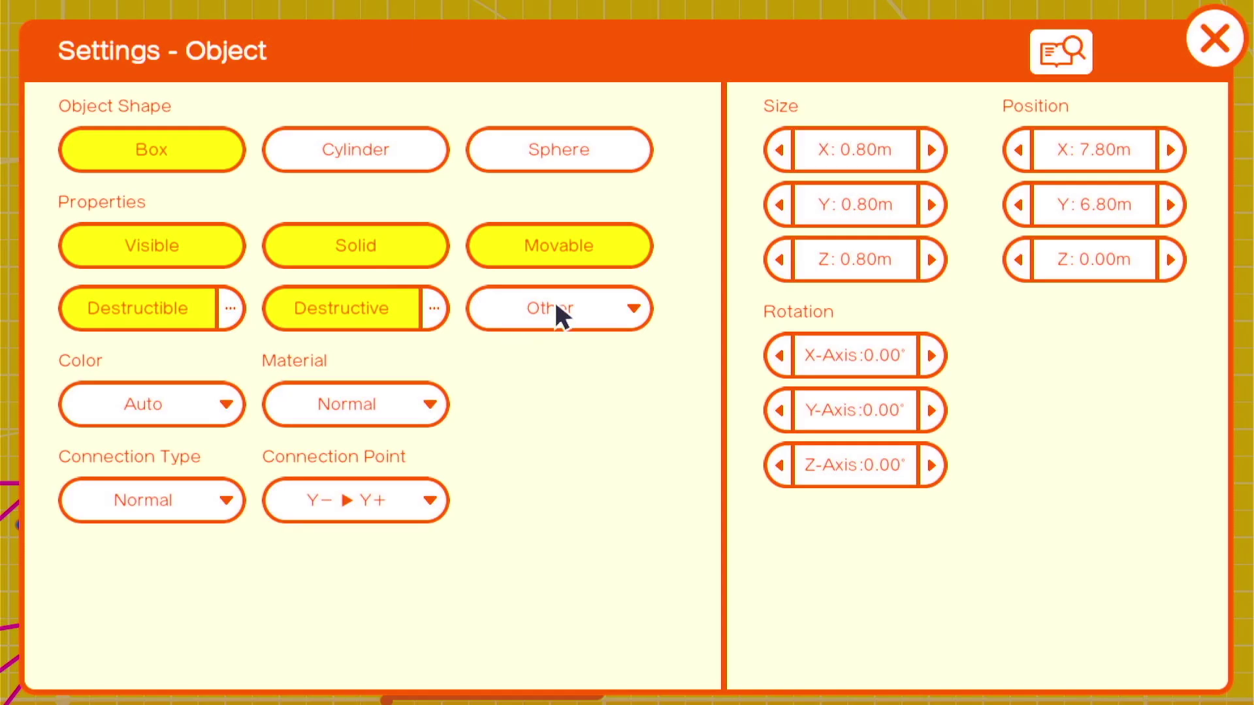
pyautogui.moveTo(854, 164); pyautogui.dragTo(1017, 171)
pyautogui.moveTo(857, 212); pyautogui.dragTo(948, 223)
pyautogui.moveTo(849, 253); pyautogui.dragTo(871, 251)
pyautogui.moveTo(853, 150); pyautogui.dragTo(770, 147)
# Step: Turn off the new box's Destructible, Destructive, Solid and Visible properties
pyautogui.click(171, 307)
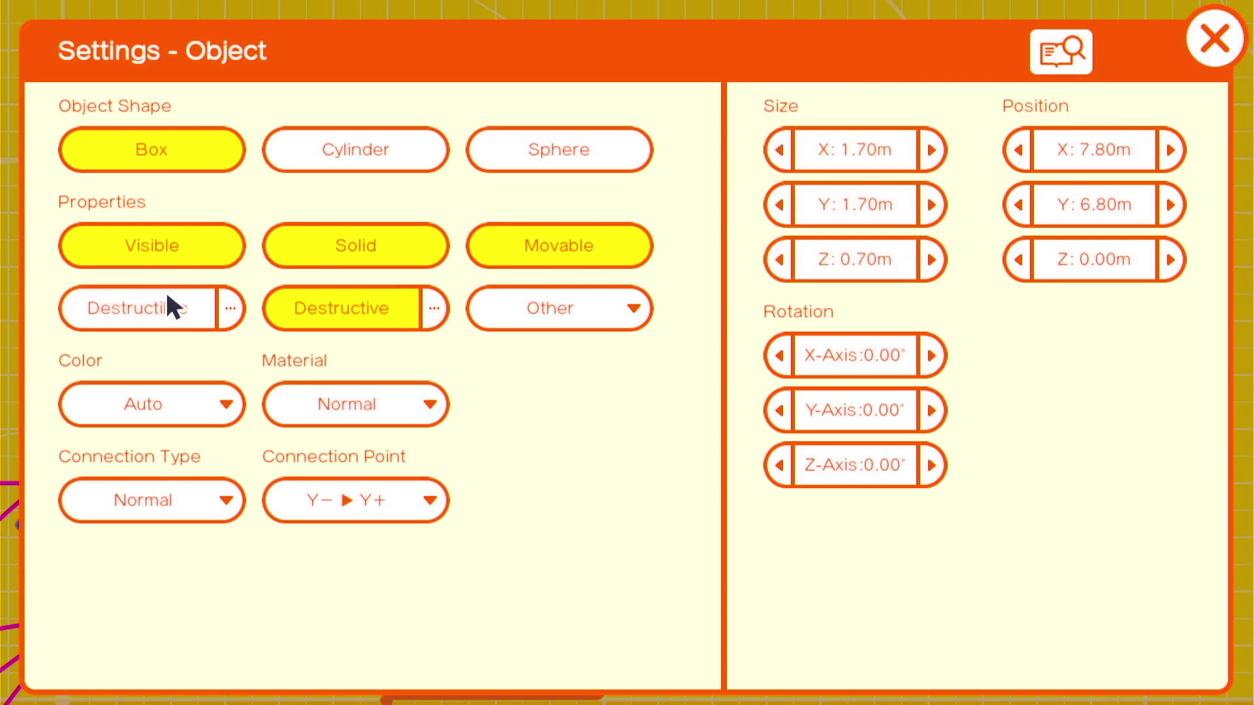
pyautogui.click(341, 308)
pyautogui.click(294, 252)
pyautogui.click(159, 246)
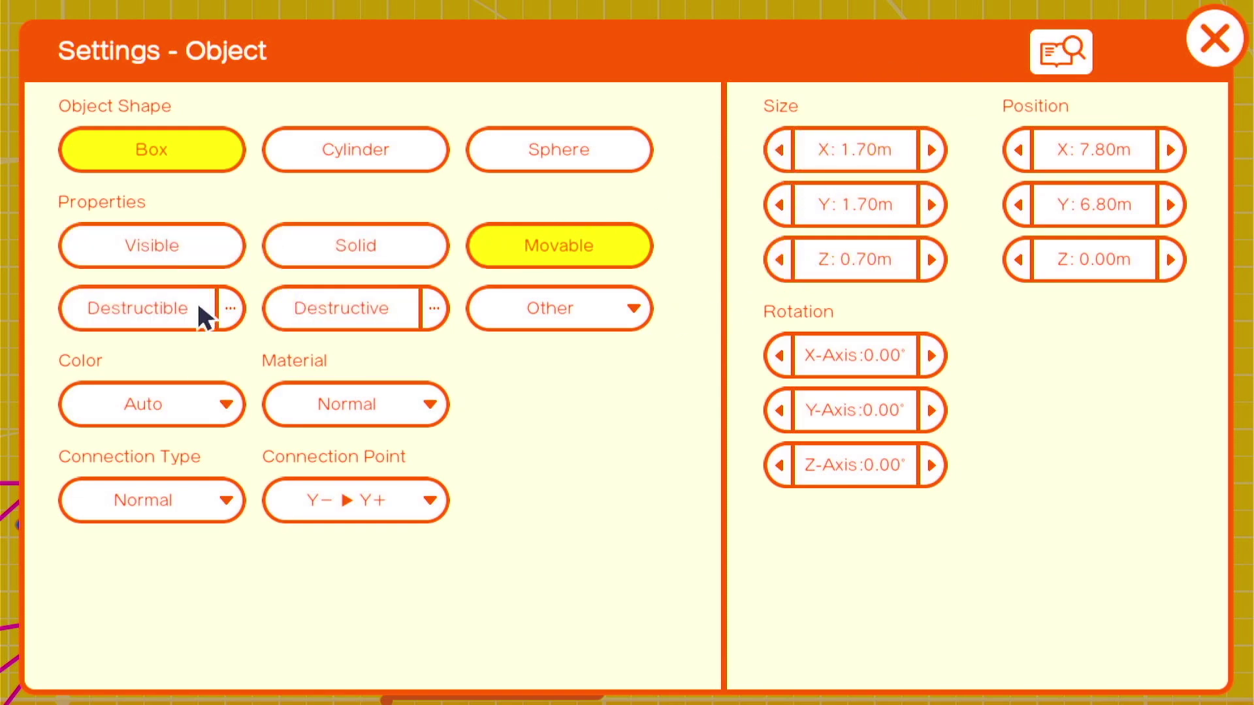
# Step: Set the new box's connection point to Center ▶ Center and connect the head Nodon to its lower connection port
pyautogui.click(334, 502)
pyautogui.click(111, 231)
pyautogui.click(110, 317)
pyautogui.click(1195, 53)
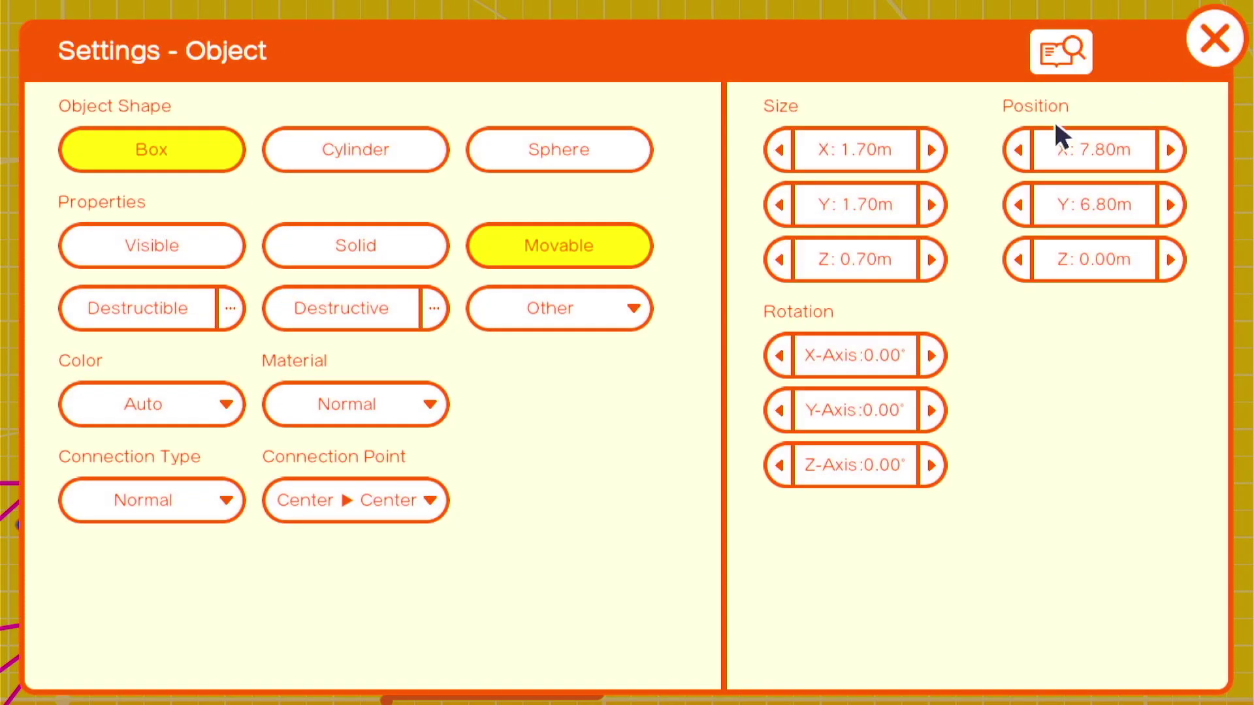
pyautogui.click(1210, 55)
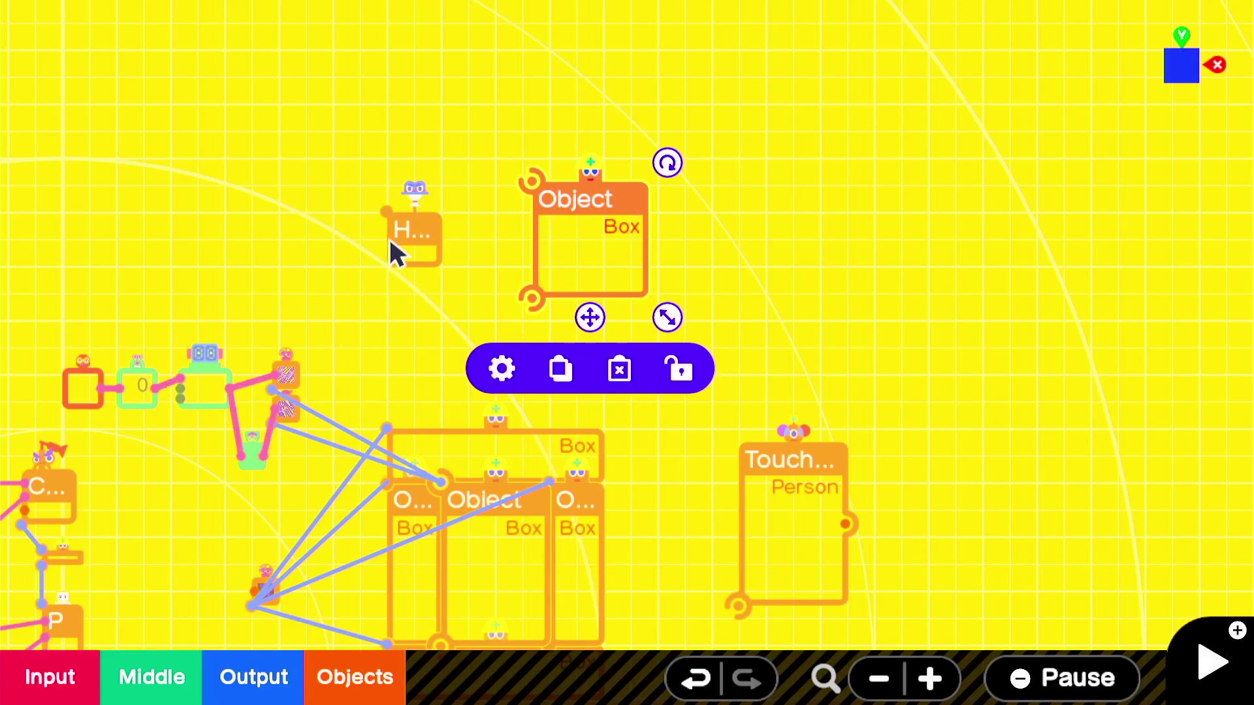
pyautogui.moveTo(383, 215); pyautogui.dragTo(531, 307)
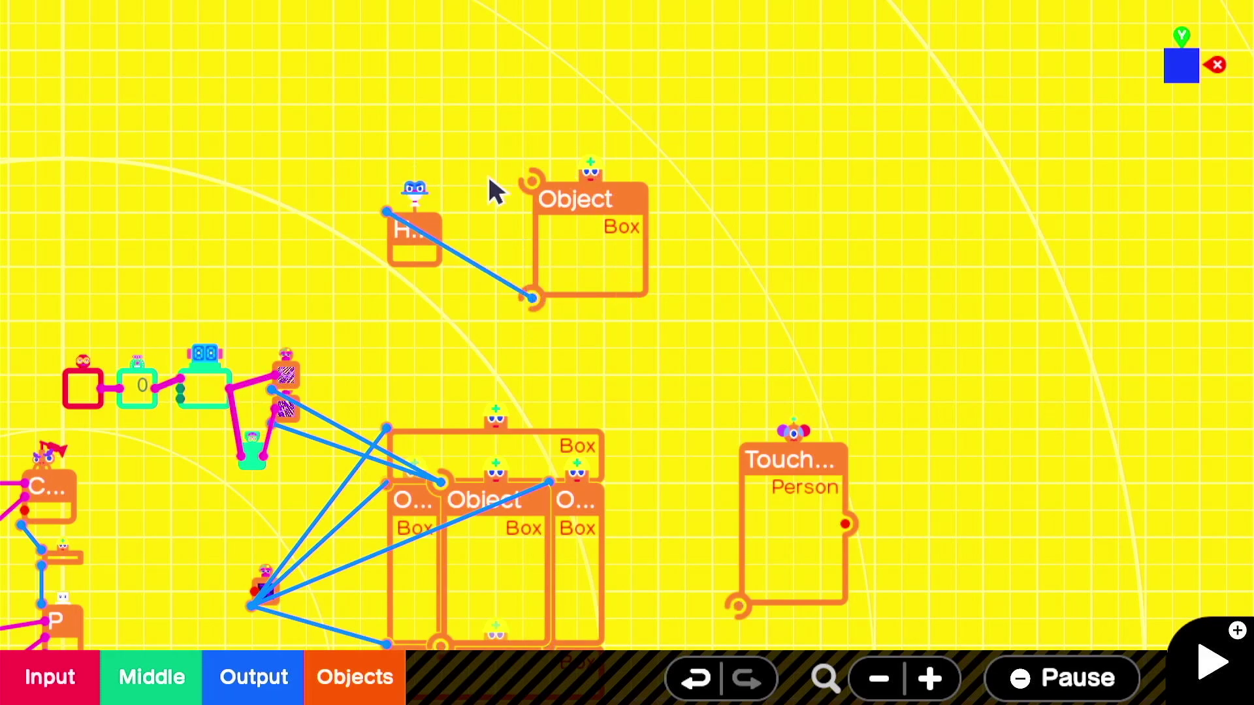
# Step: Duplicate the portal's two swirl Textures and place the copies above the originals, beside the head Nodon
pyautogui.moveTo(367, 320); pyautogui.dragTo(533, 292)
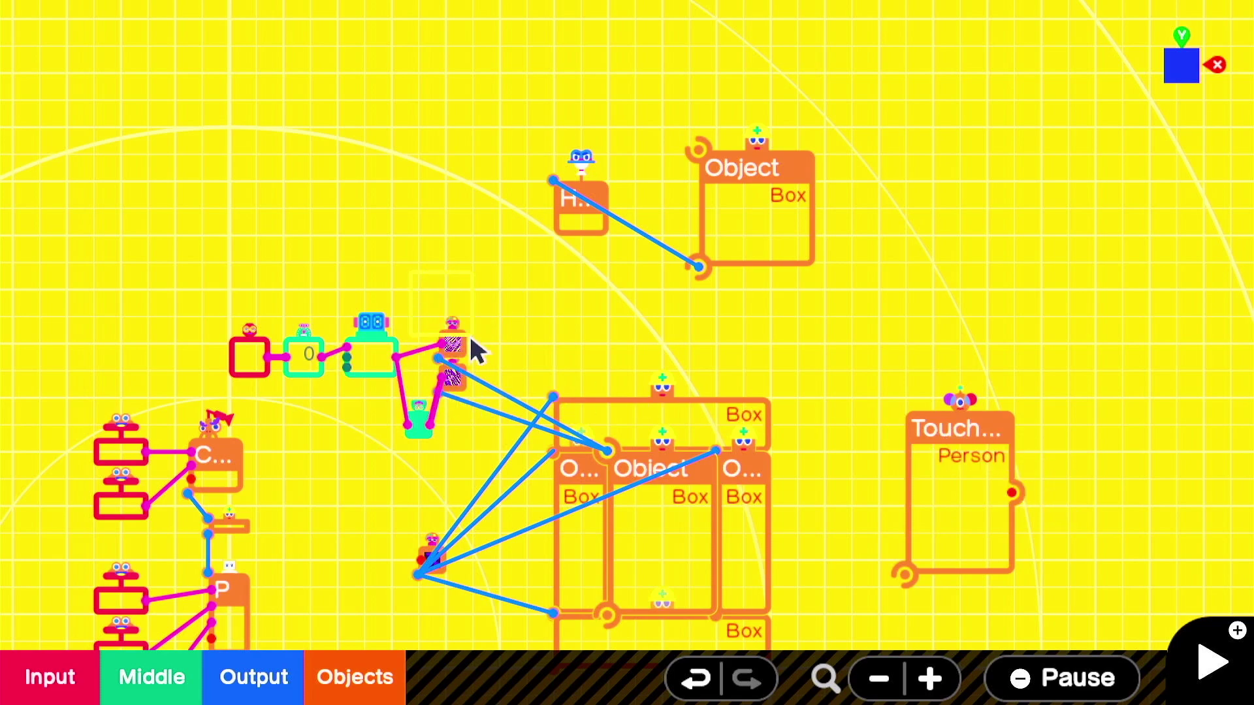
pyautogui.moveTo(471, 339); pyautogui.dragTo(511, 415)
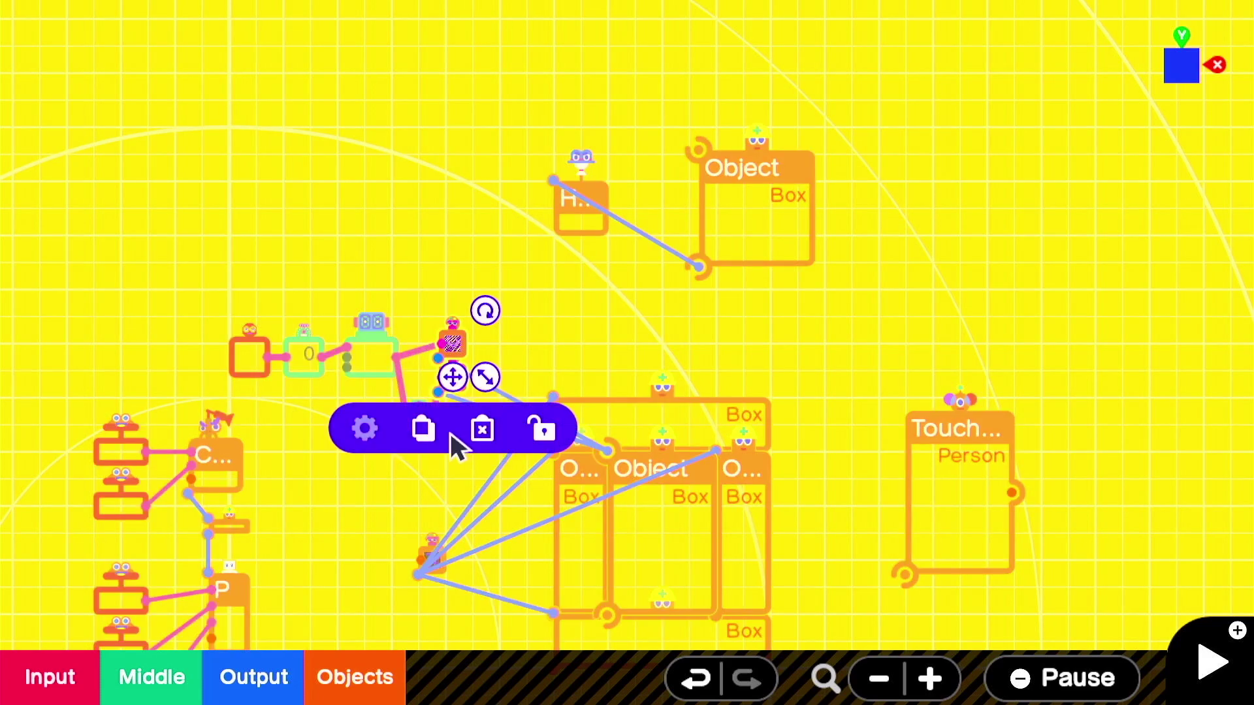
pyautogui.click(422, 429)
pyautogui.click(464, 251)
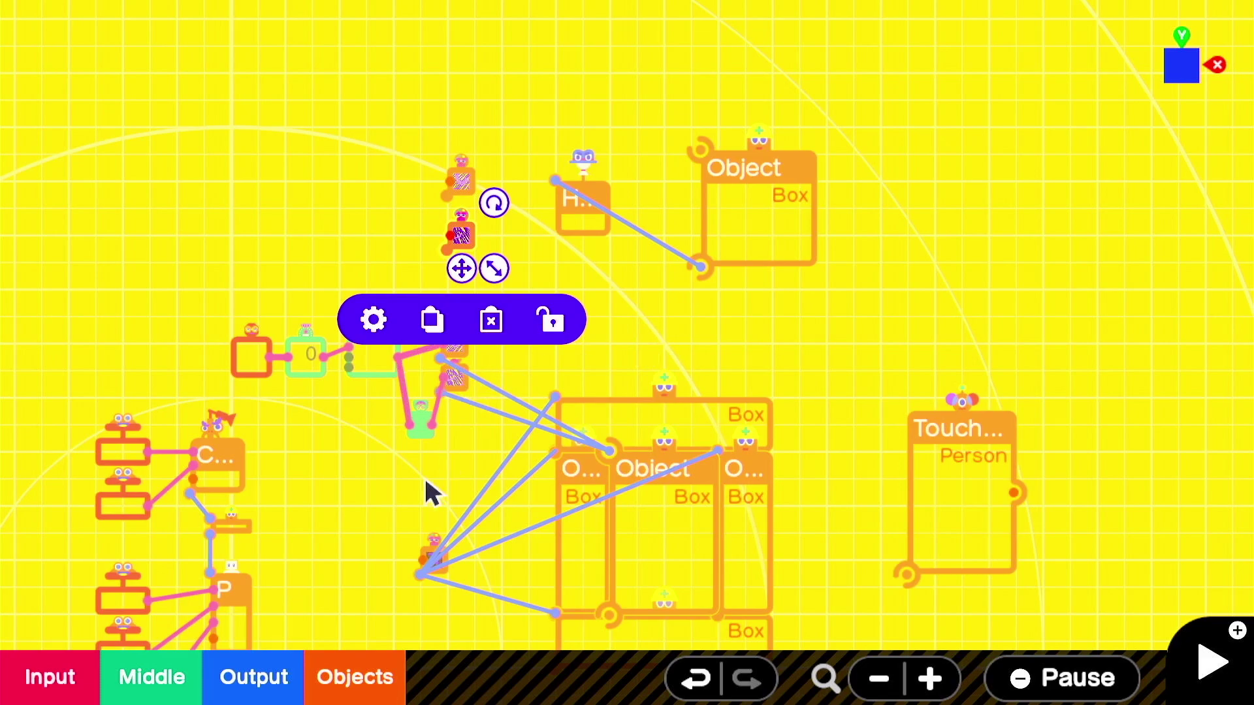
# Step: Add a shrunken AND Nodon beside the lower copied swirl Texture and connect the Touch Sensor's output to it
pyautogui.click(171, 673)
pyautogui.click(269, 404)
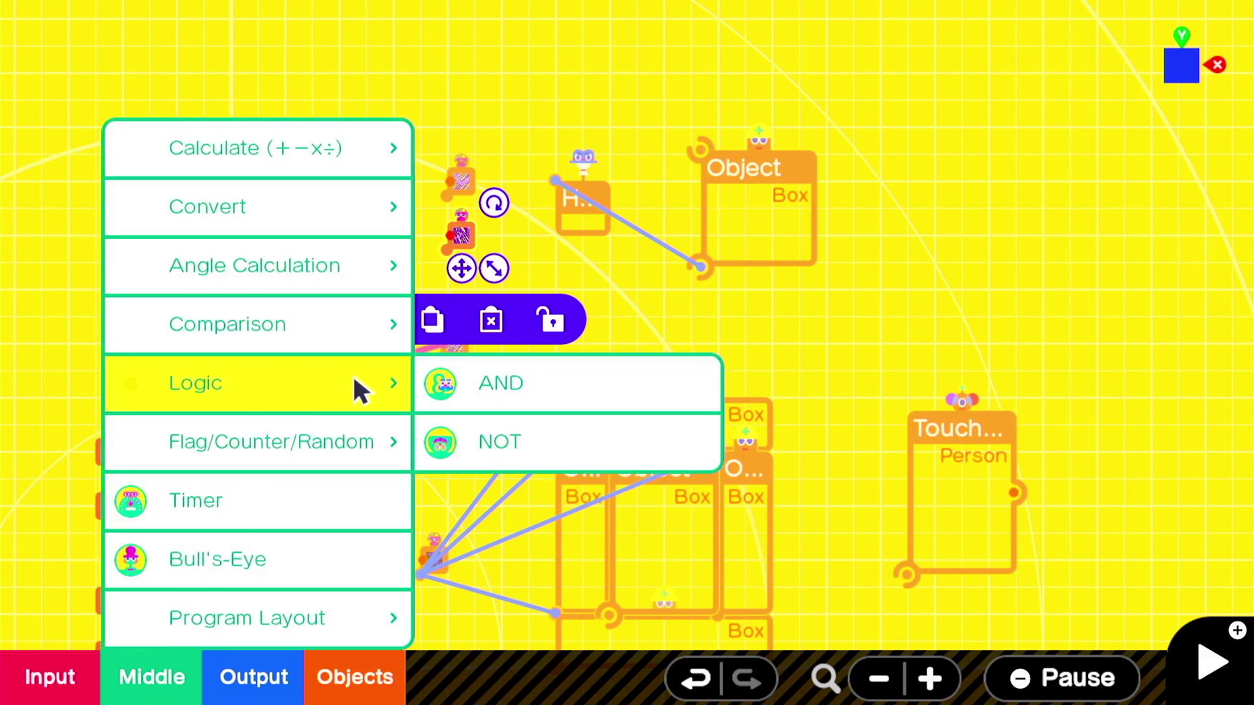
pyautogui.click(484, 396)
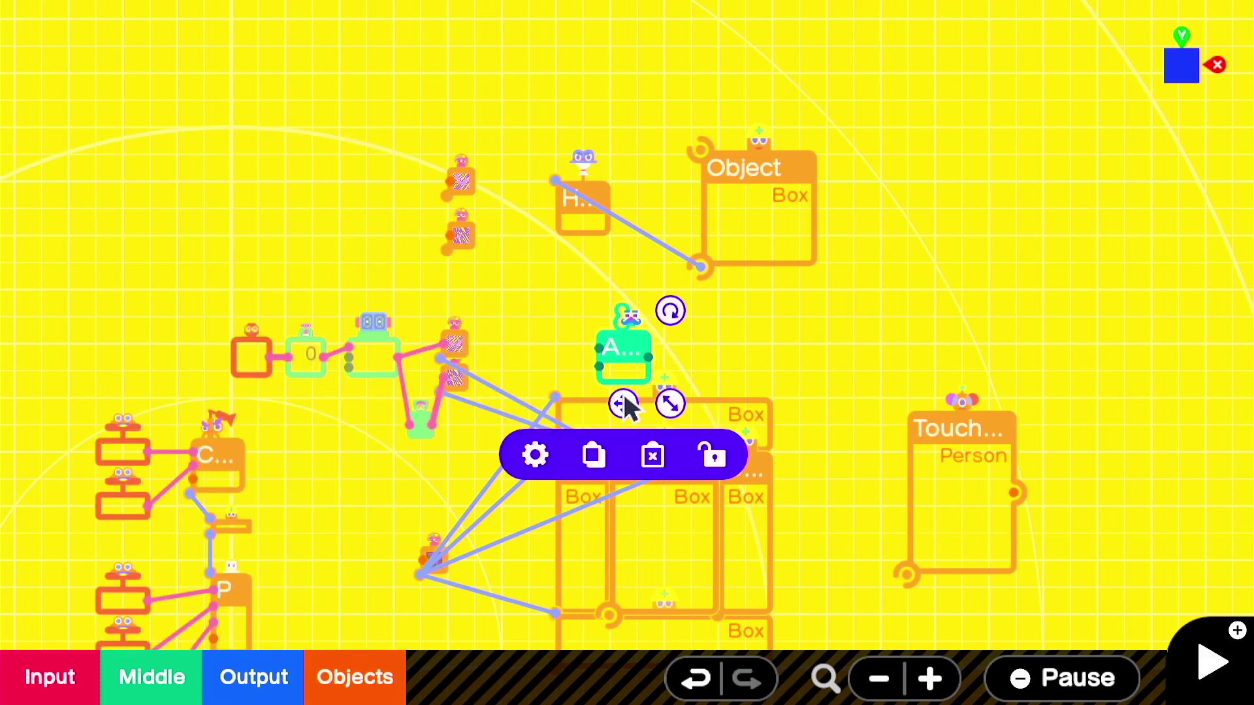
pyautogui.click(658, 402)
pyautogui.click(621, 391)
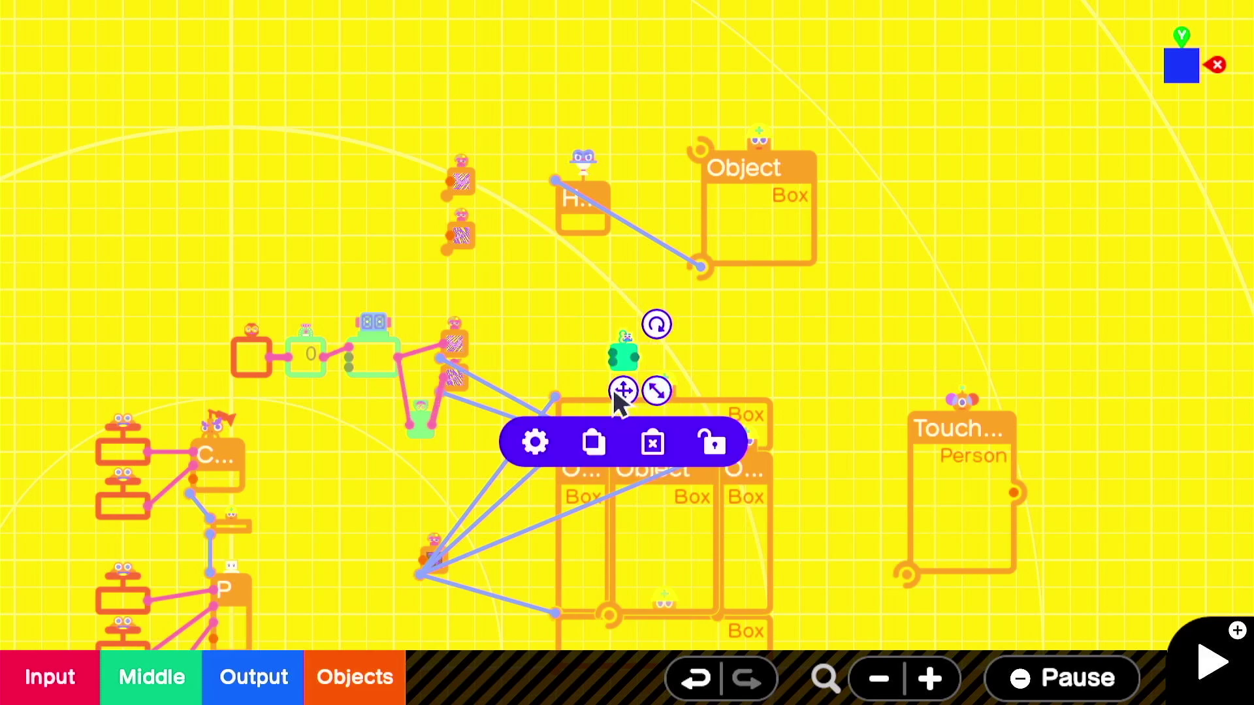
pyautogui.moveTo(622, 391); pyautogui.dragTo(901, 209)
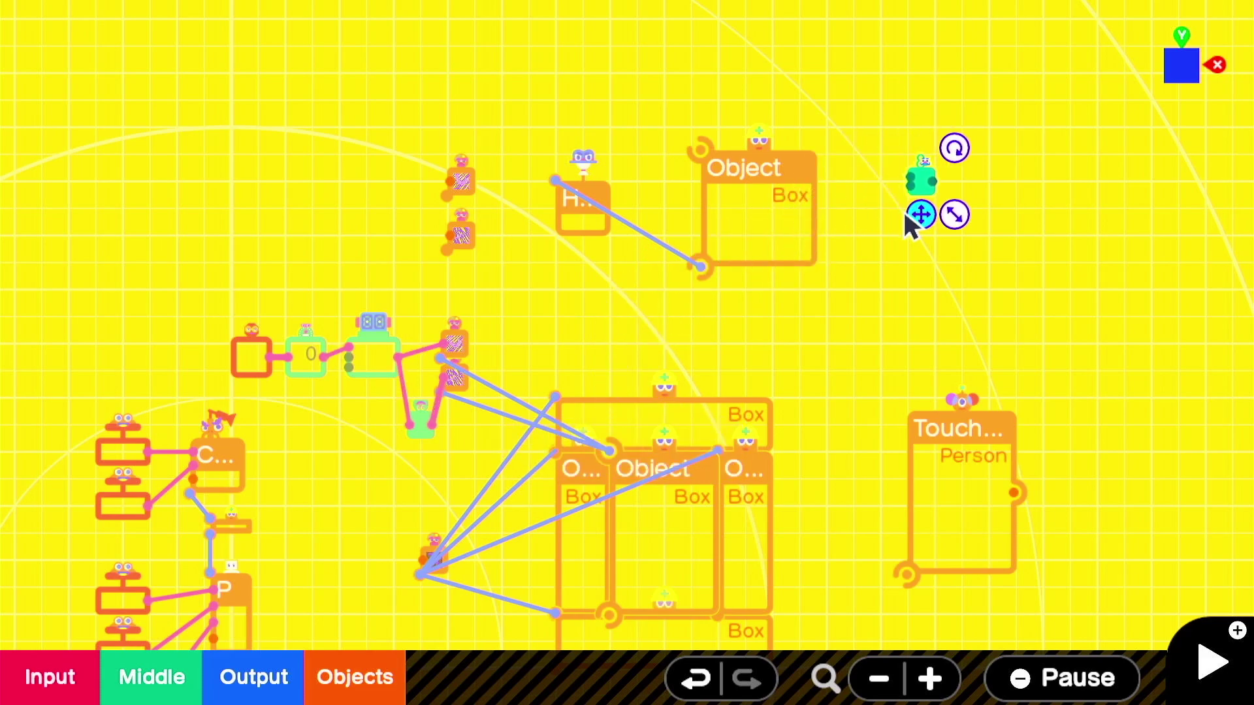
pyautogui.moveTo(1025, 492); pyautogui.dragTo(377, 275)
pyautogui.click(924, 192)
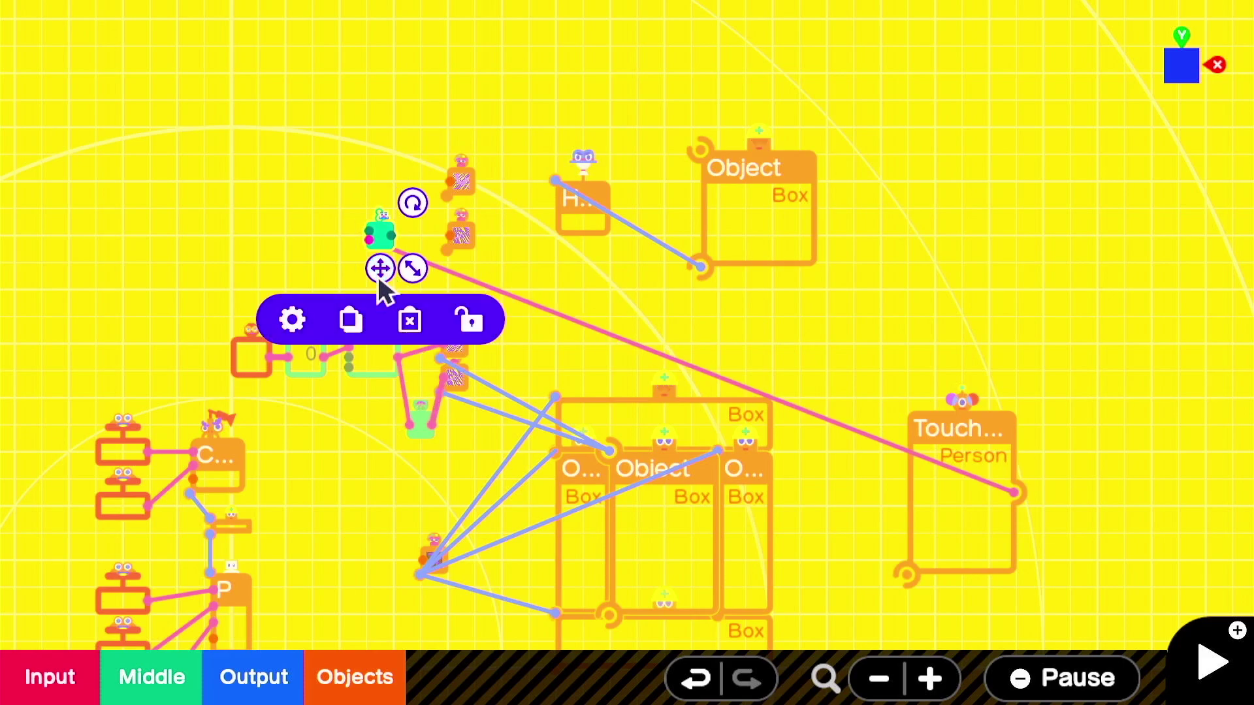
# Step: Duplicate the AND Nodon, place the copy beside the upper copied Texture, and connect the Touch Sensor's output to it
pyautogui.click(351, 330)
pyautogui.moveTo(405, 301); pyautogui.dragTo(383, 239)
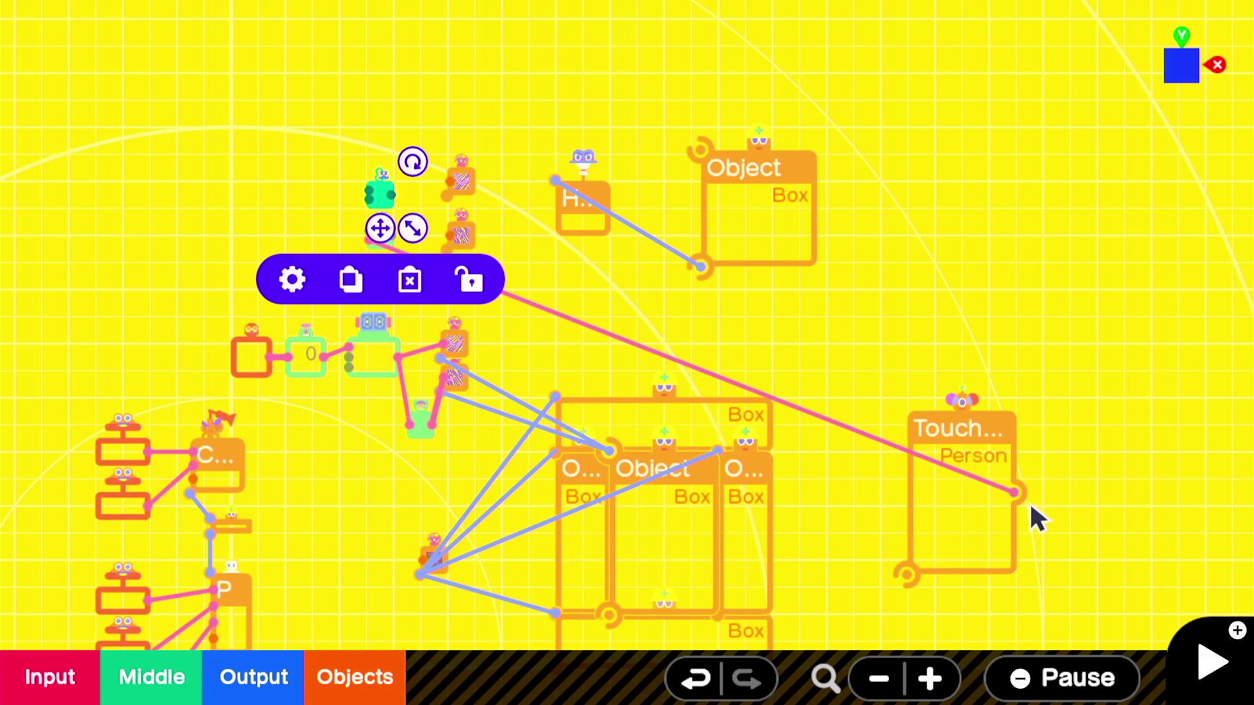
pyautogui.moveTo(1014, 491); pyautogui.dragTo(369, 195)
# Step: Feed the alternating swirl signal and its NOT output into the two ANDs, and wire them through the copied Textures to the new box
pyautogui.moveTo(410, 424); pyautogui.dragTo(371, 245)
pyautogui.click(420, 380)
pyautogui.press('x')
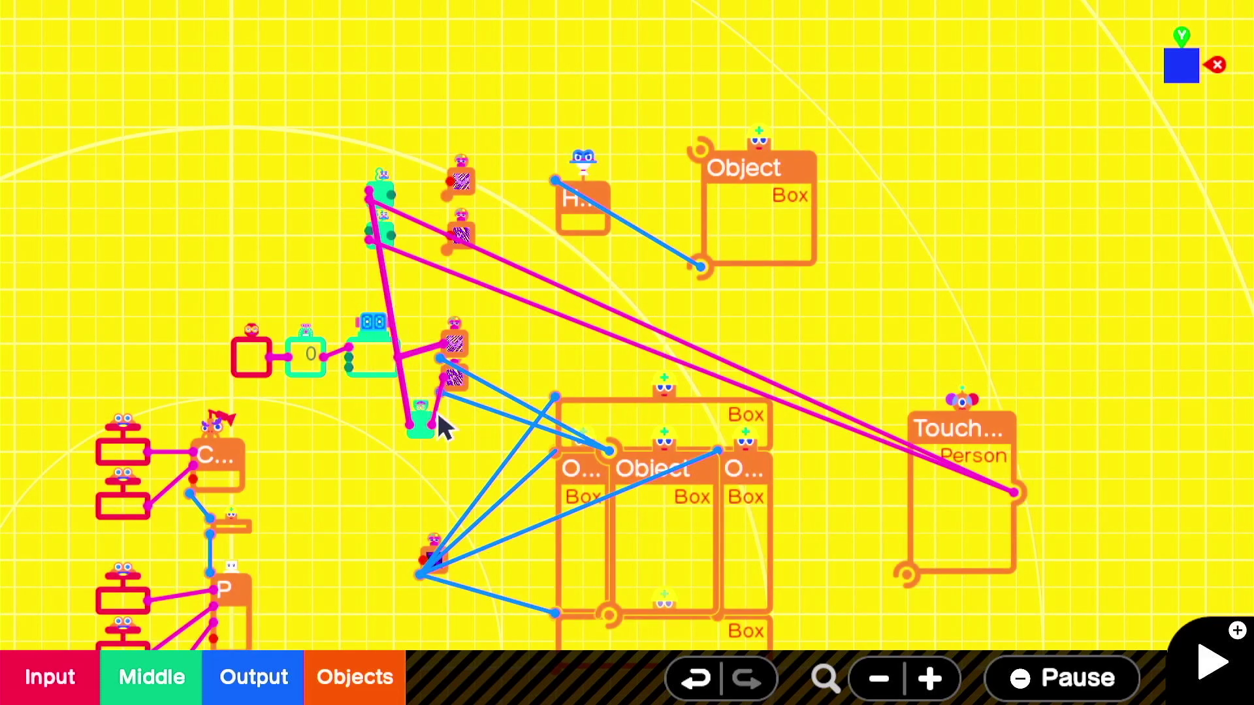
pyautogui.moveTo(431, 425); pyautogui.dragTo(450, 236)
pyautogui.moveTo(391, 195); pyautogui.dragTo(697, 150)
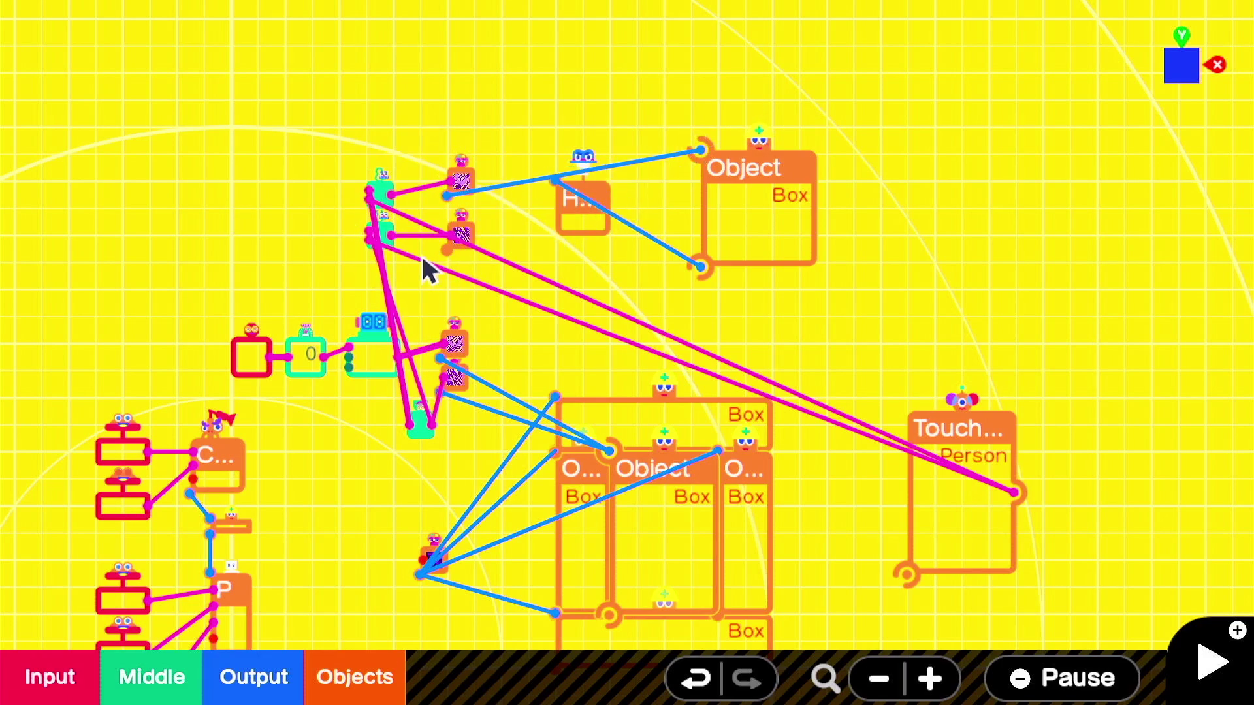
pyautogui.moveTo(447, 250); pyautogui.dragTo(694, 173)
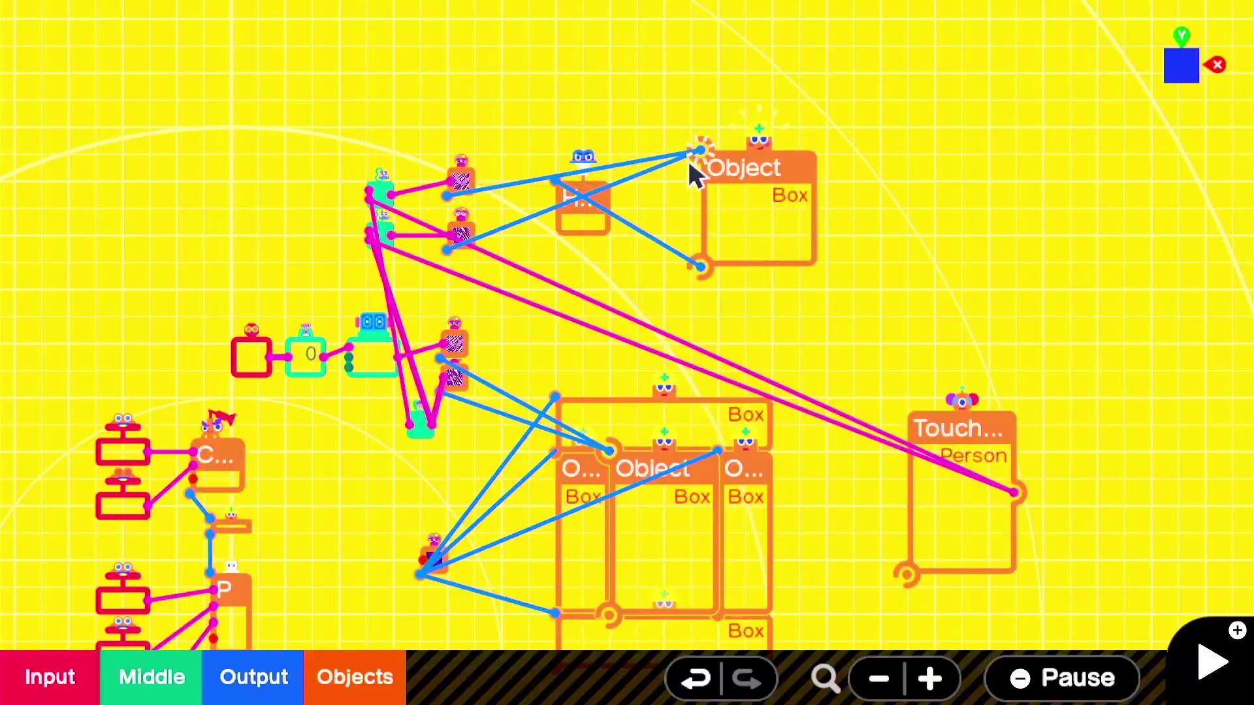
# Step: Run the game to check the swirl overlay on the first-person view, and return to the program view
pyautogui.press('+')
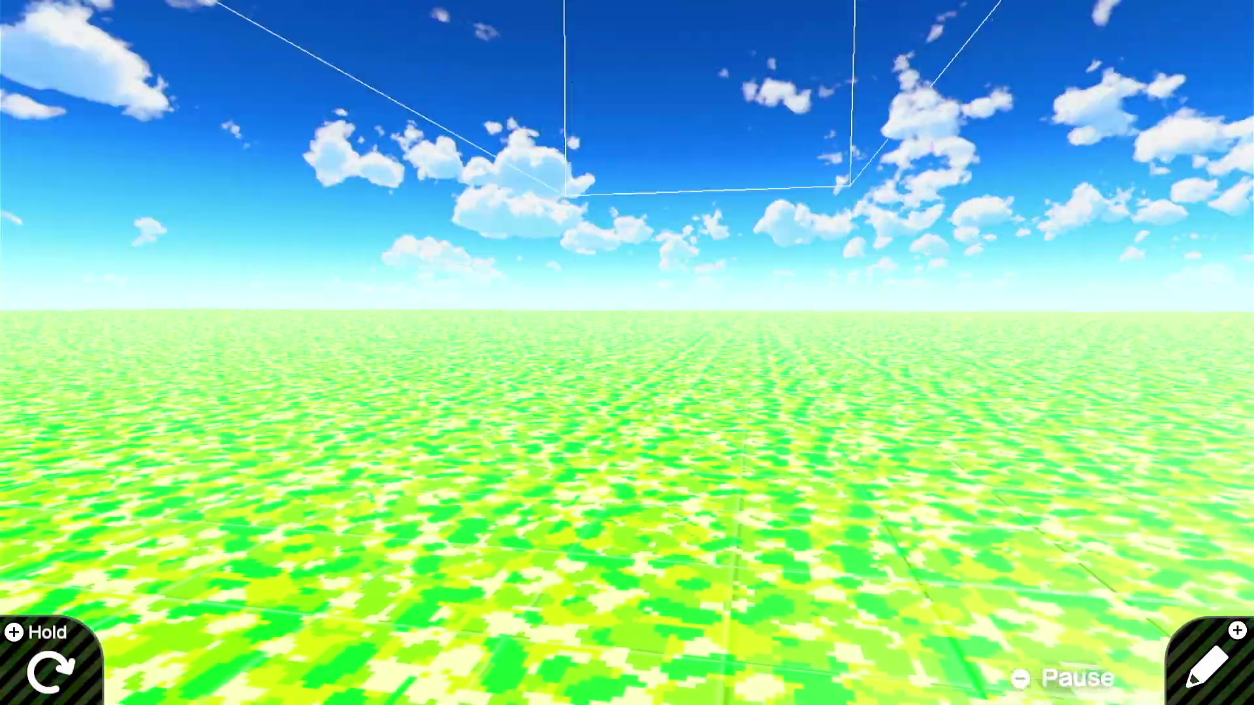
pyautogui.press('+')
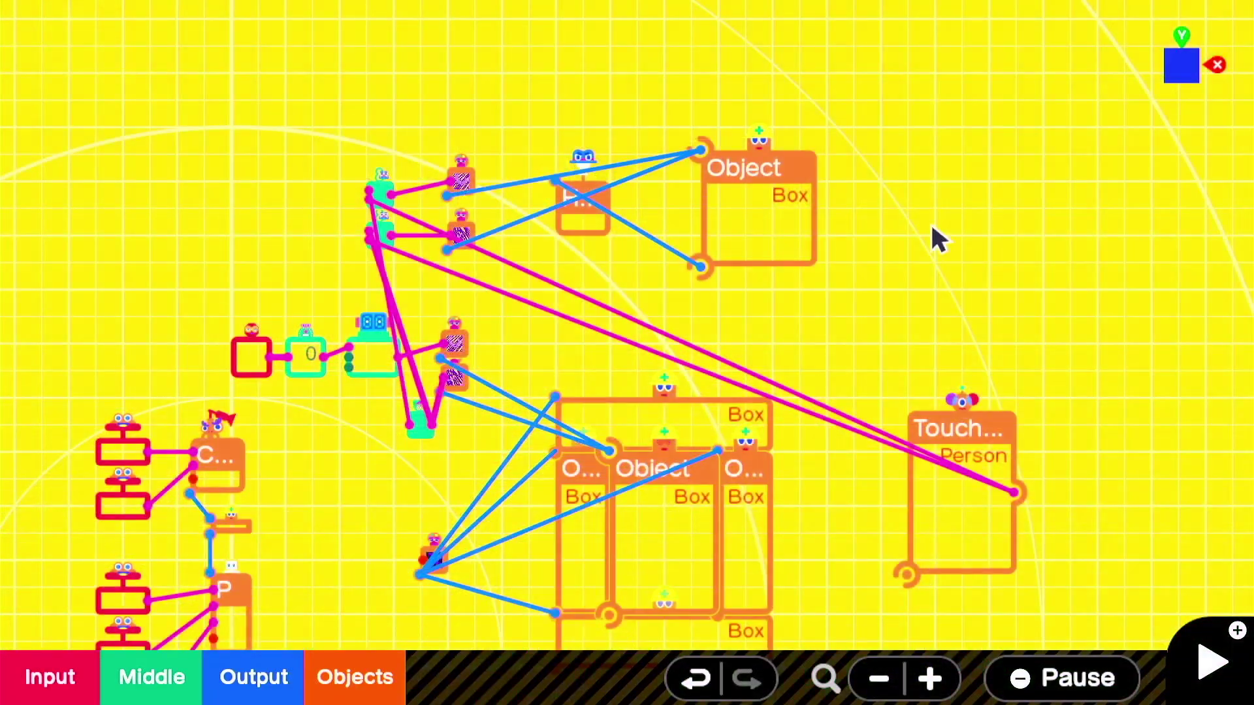
# Step: Add two Play SFX Nodons side by side below the Touch Sensor
pyautogui.scroll(-3, 933, 227)
pyautogui.hscroll(3, 933, 227)
pyautogui.scroll(2, 933, 227)
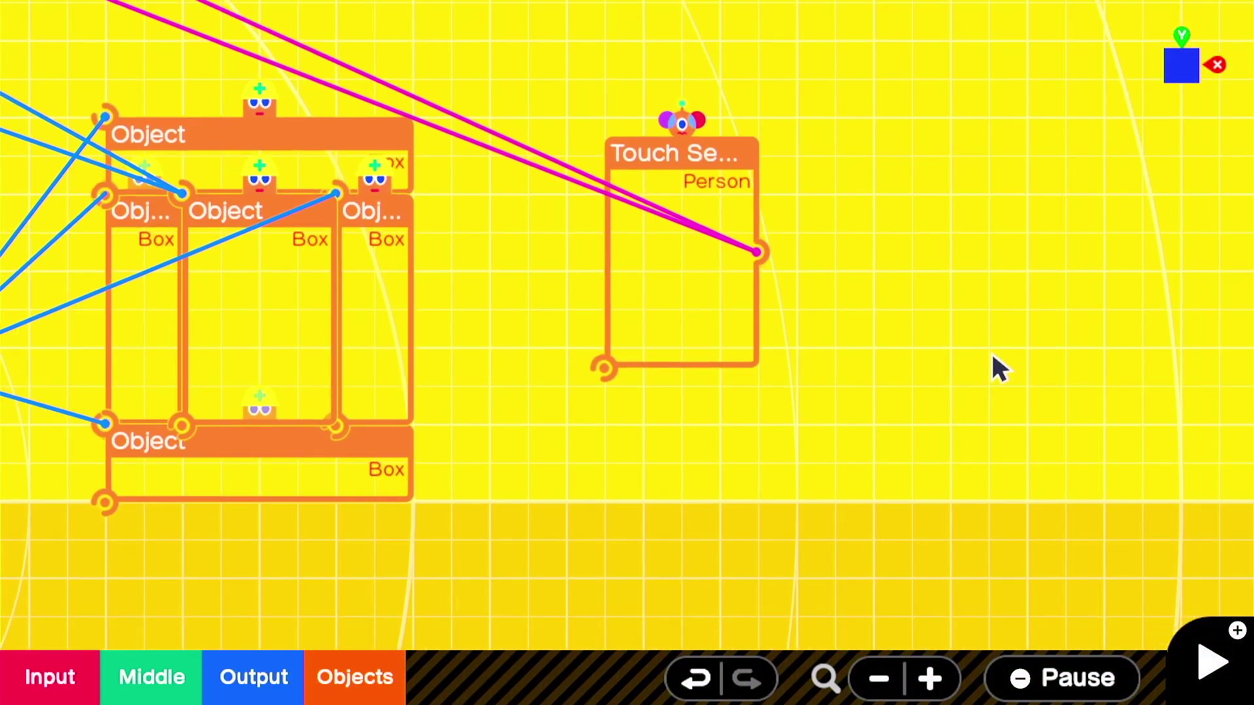
pyautogui.click(219, 683)
pyautogui.click(339, 327)
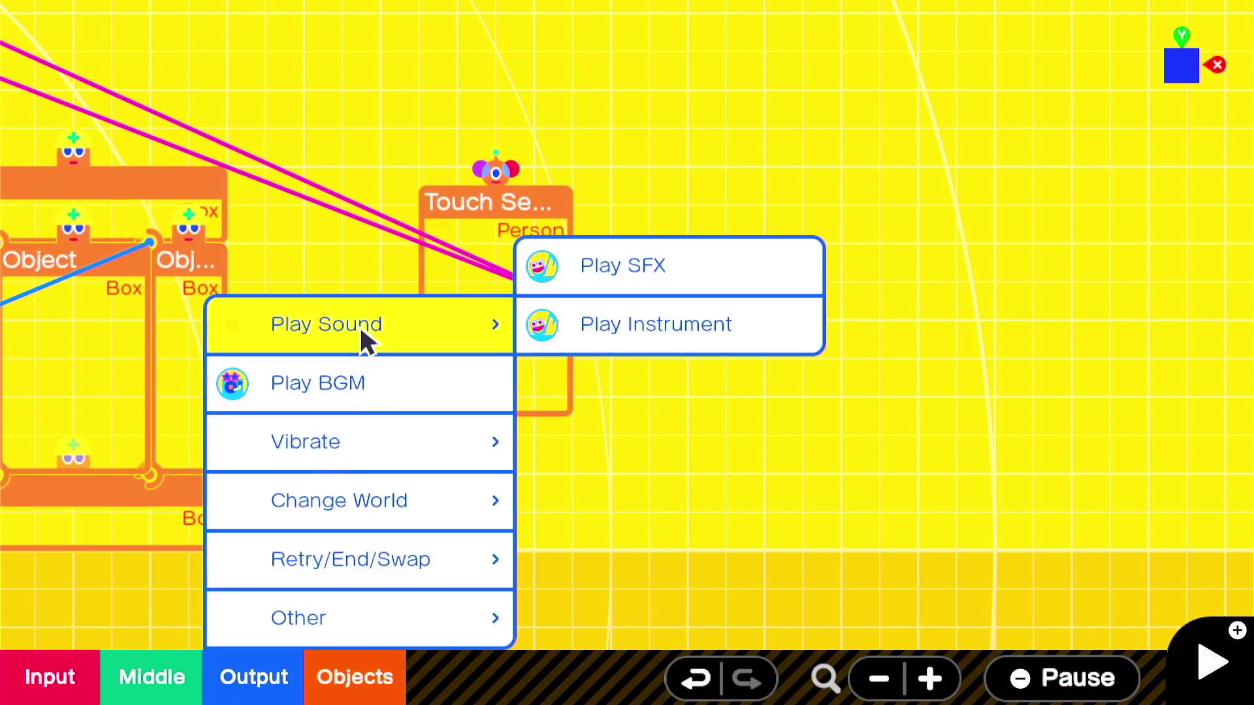
pyautogui.click(581, 268)
pyautogui.moveTo(639, 418); pyautogui.dragTo(534, 567)
pyautogui.click(449, 607)
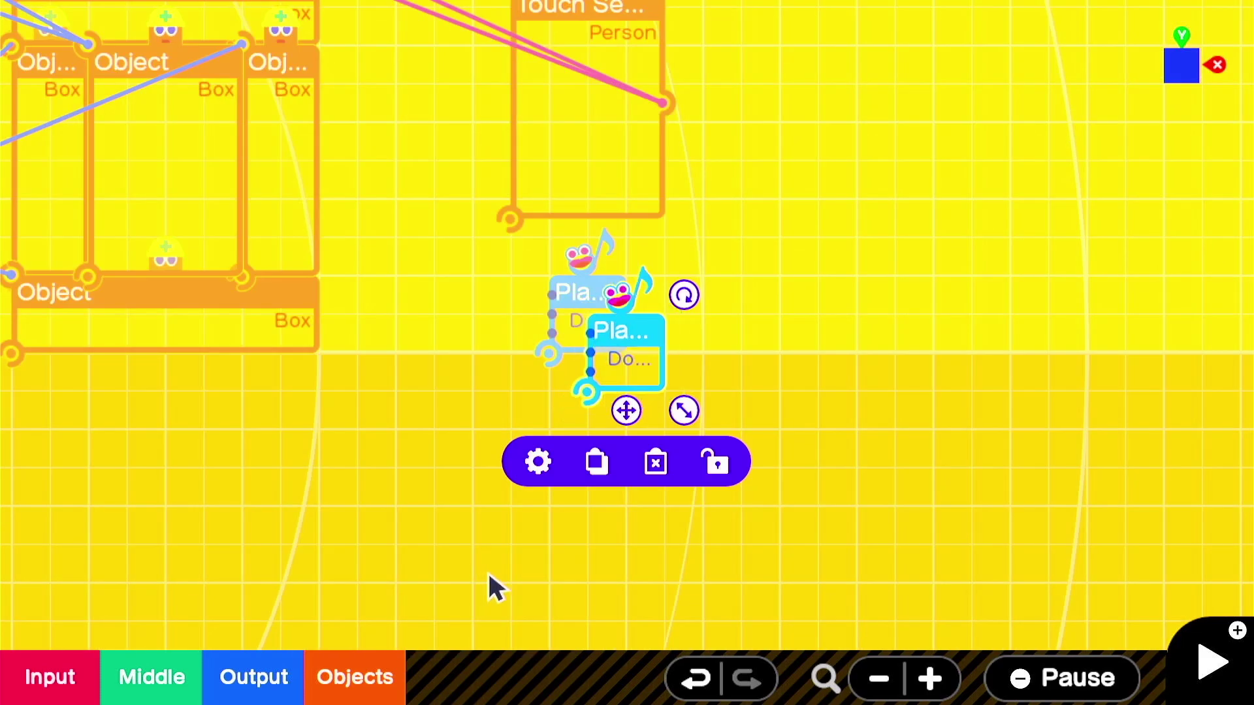
pyautogui.moveTo(637, 401); pyautogui.dragTo(712, 372)
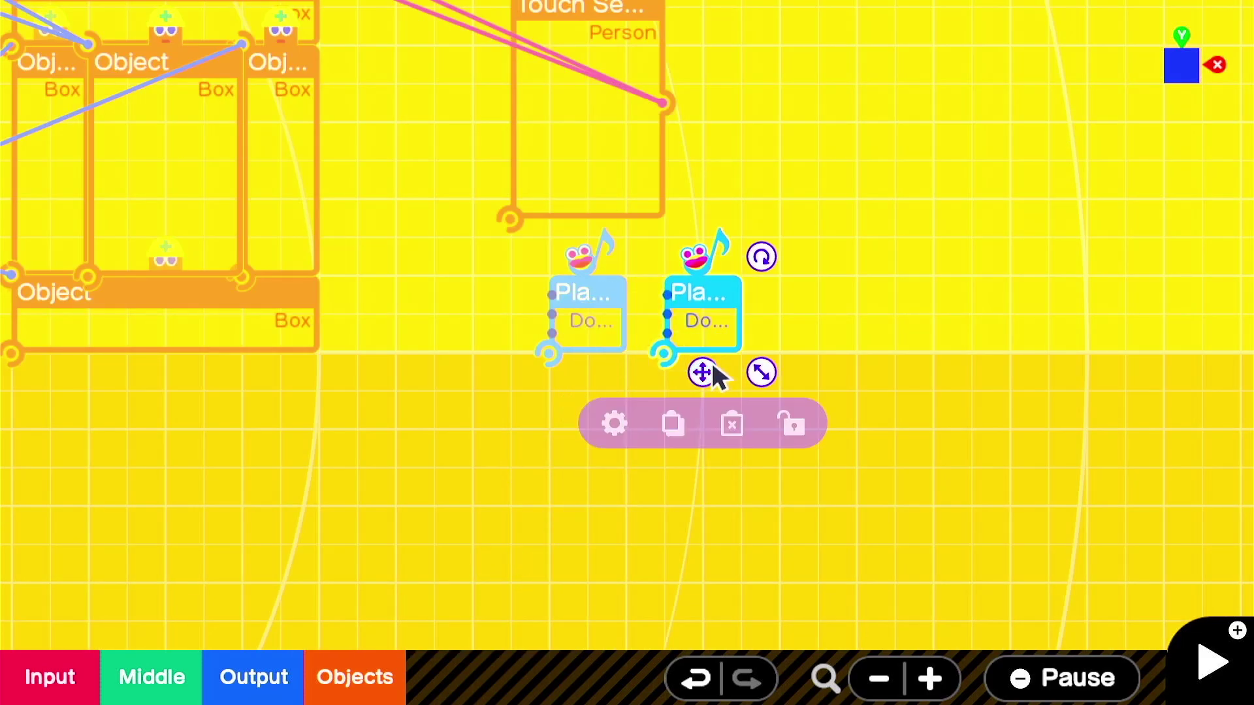
# Step: Set the second Play SFX Nodon's sound to the looping White noise effect from the SFX category
pyautogui.click(610, 423)
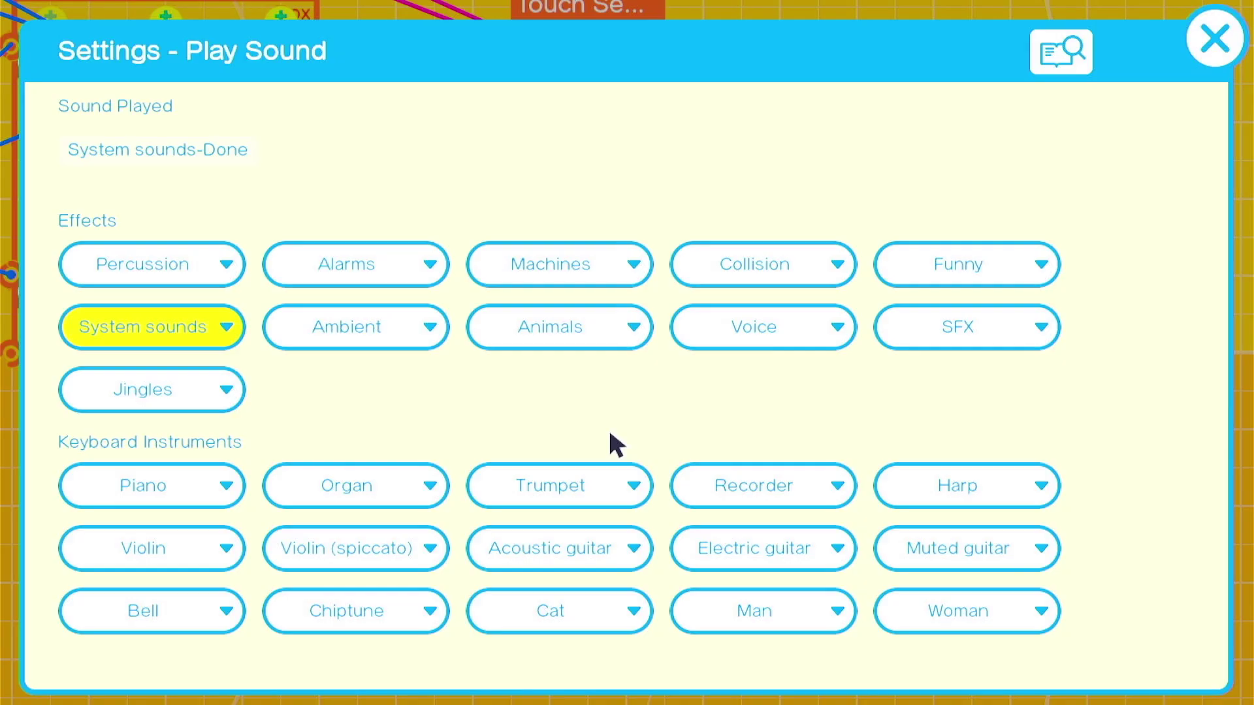
pyautogui.click(934, 343)
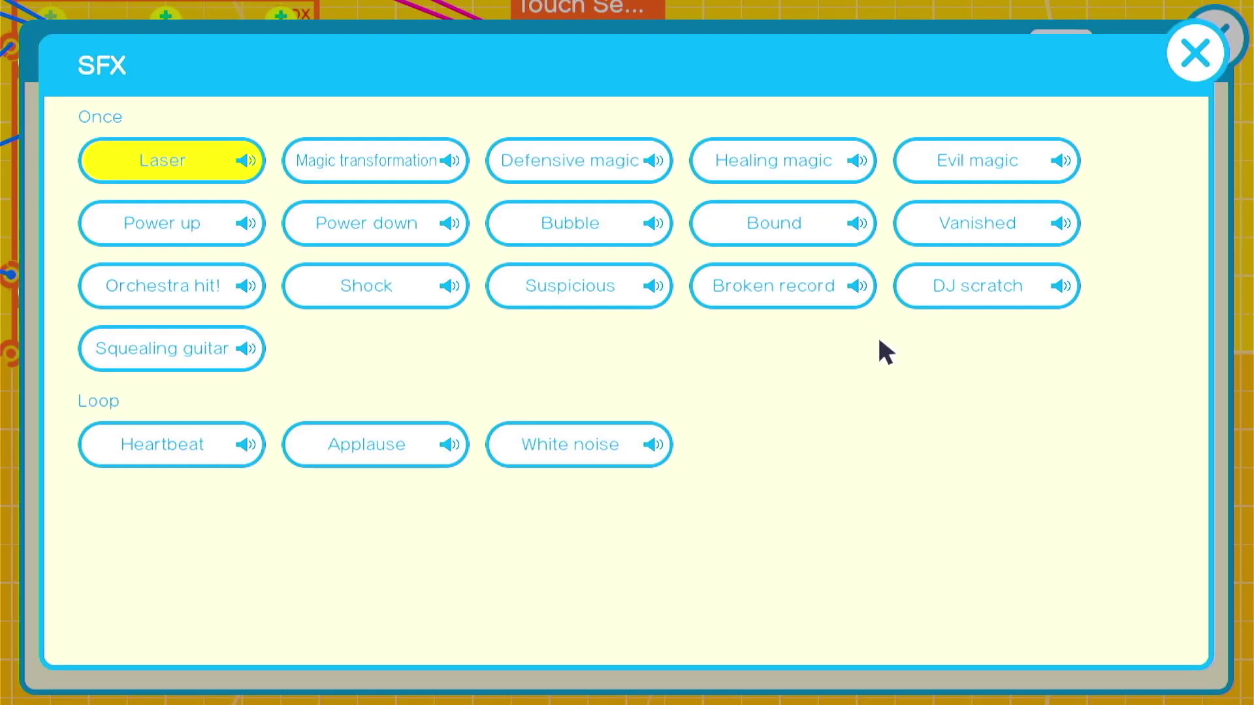
pyautogui.click(570, 461)
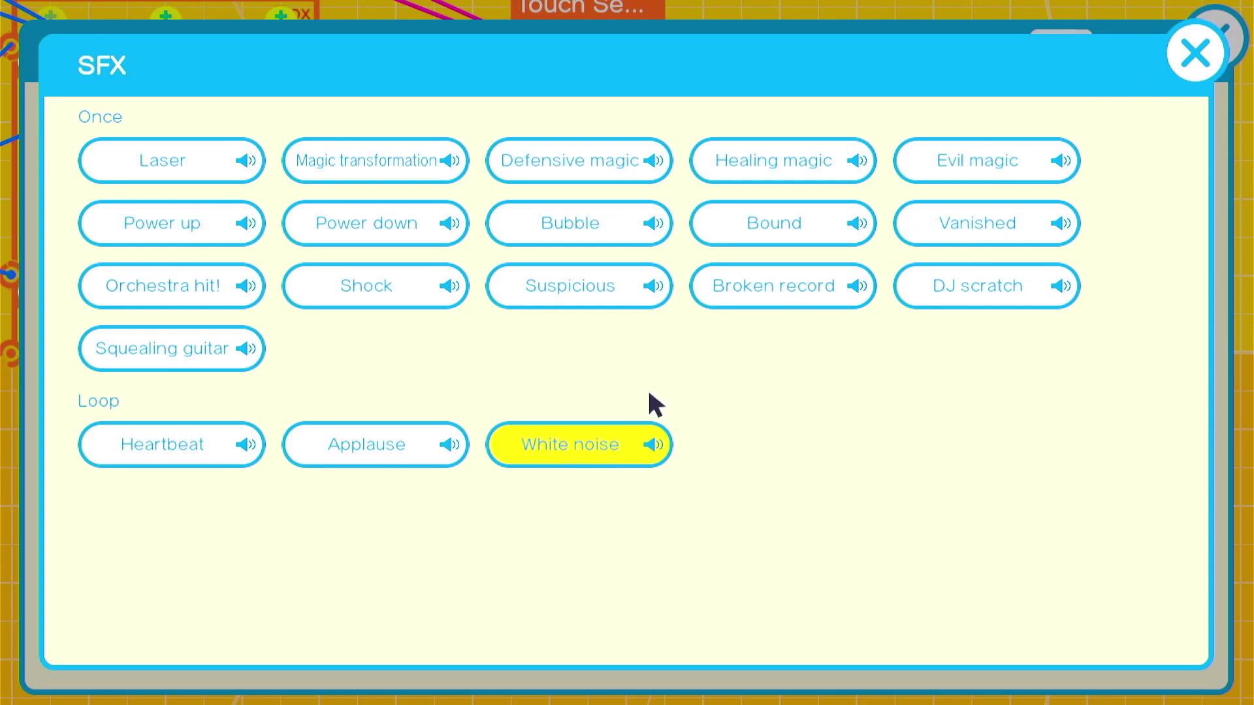
# Step: Set the first Play SFX Nodon's sound to the looping Heartbeat effect from the SFX category
pyautogui.click(1194, 54)
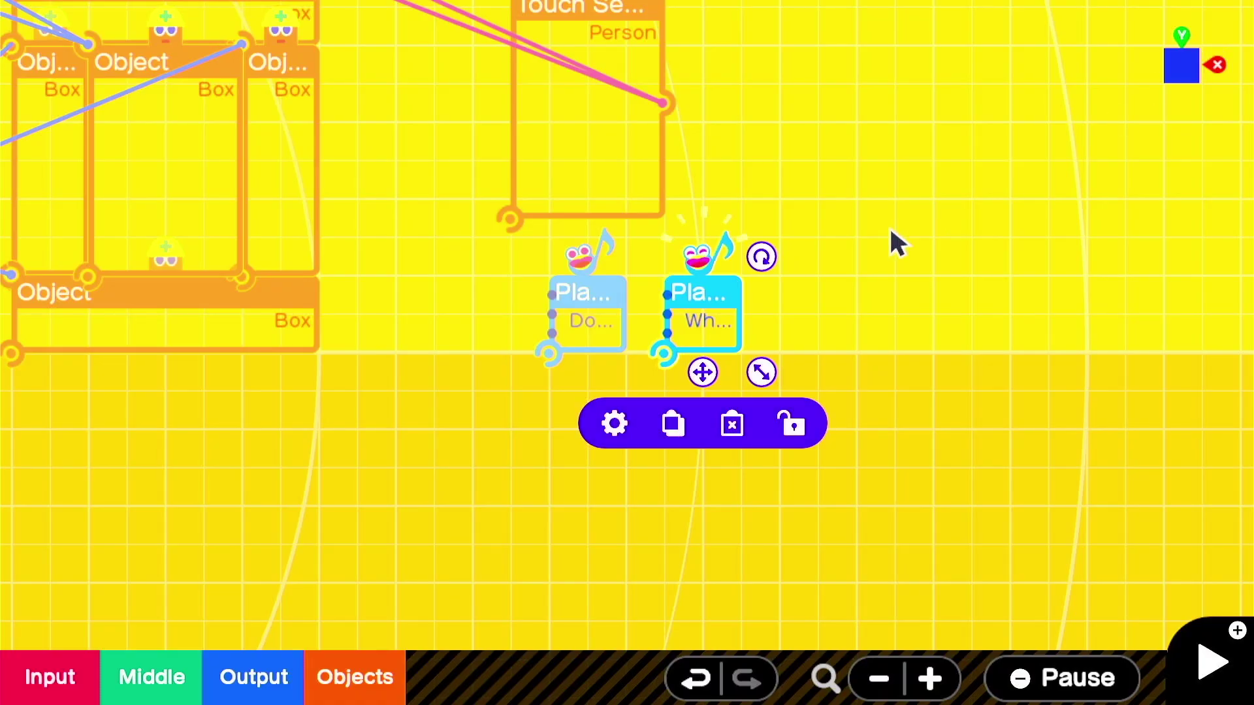
pyautogui.click(585, 307)
pyautogui.click(498, 423)
pyautogui.click(990, 343)
pyautogui.click(226, 448)
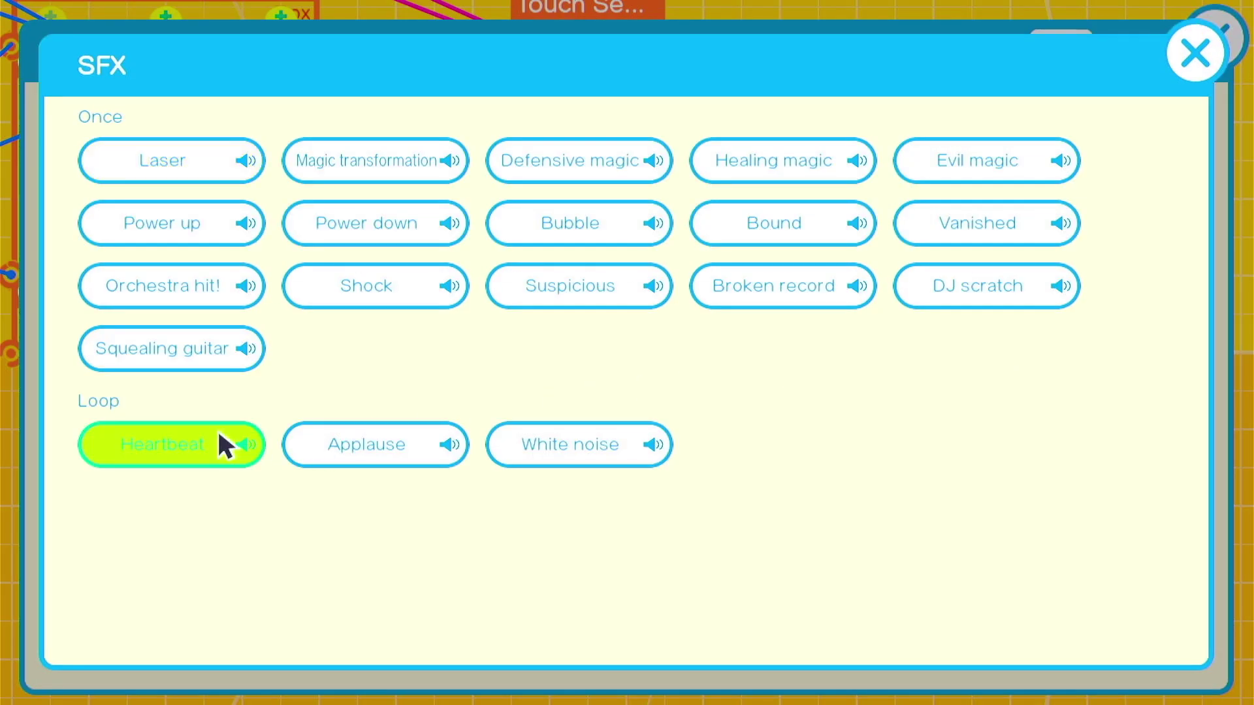
pyautogui.click(1195, 53)
pyautogui.click(1195, 53)
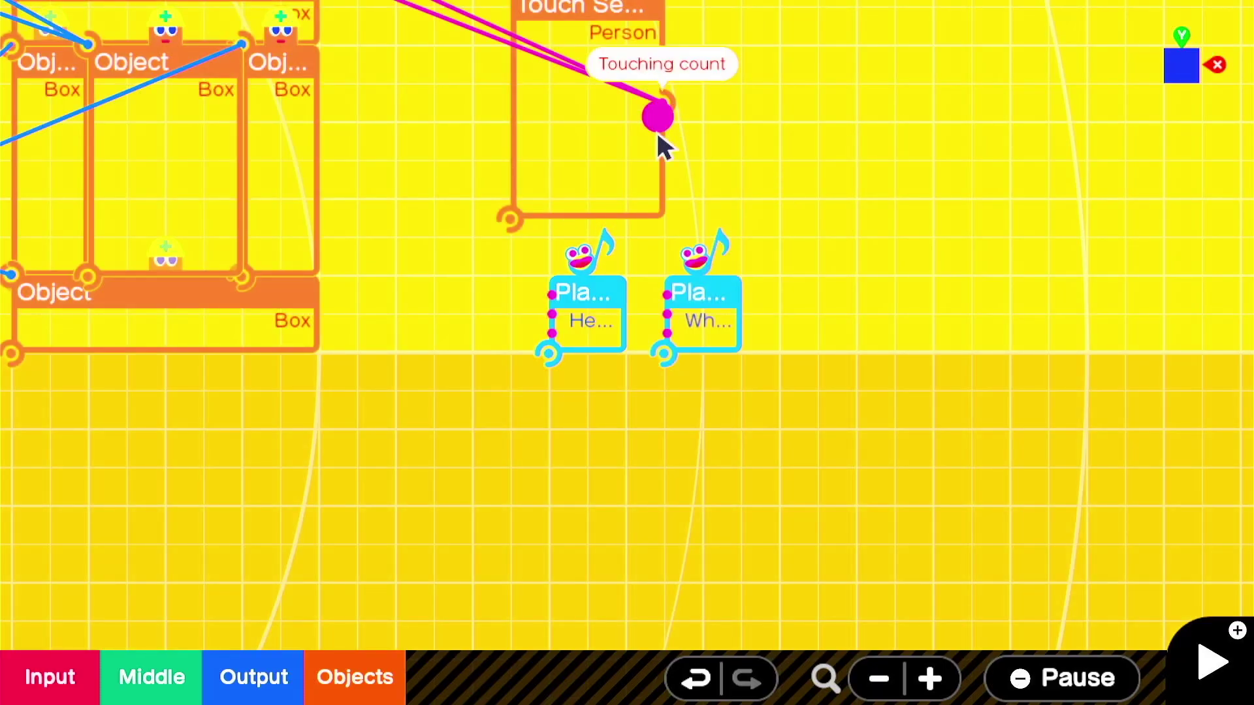
# Step: Wire the Touch Sensor's touching count to the Play inputs of both Play SFX Nodons, and lower the sensor toward them
pyautogui.moveTo(659, 134); pyautogui.dragTo(552, 294)
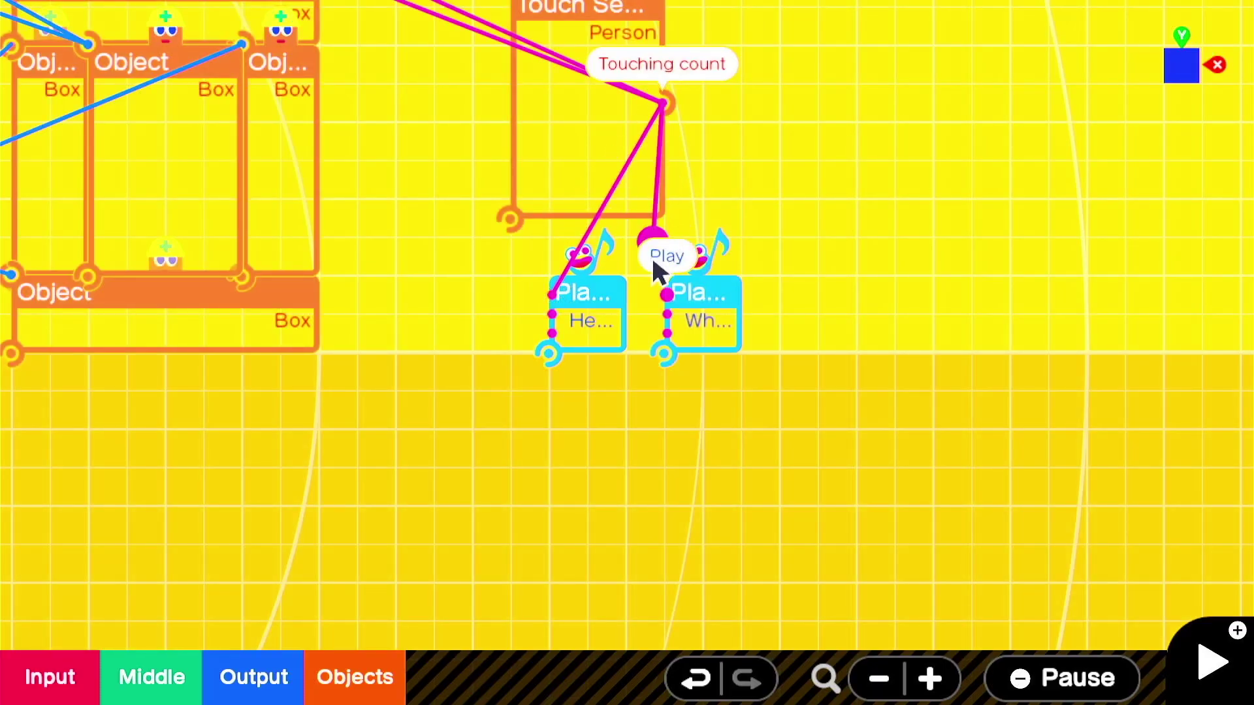
pyautogui.moveTo(652, 260); pyautogui.dragTo(667, 295)
pyautogui.click(586, 182)
pyautogui.moveTo(586, 182); pyautogui.dragTo(581, 217)
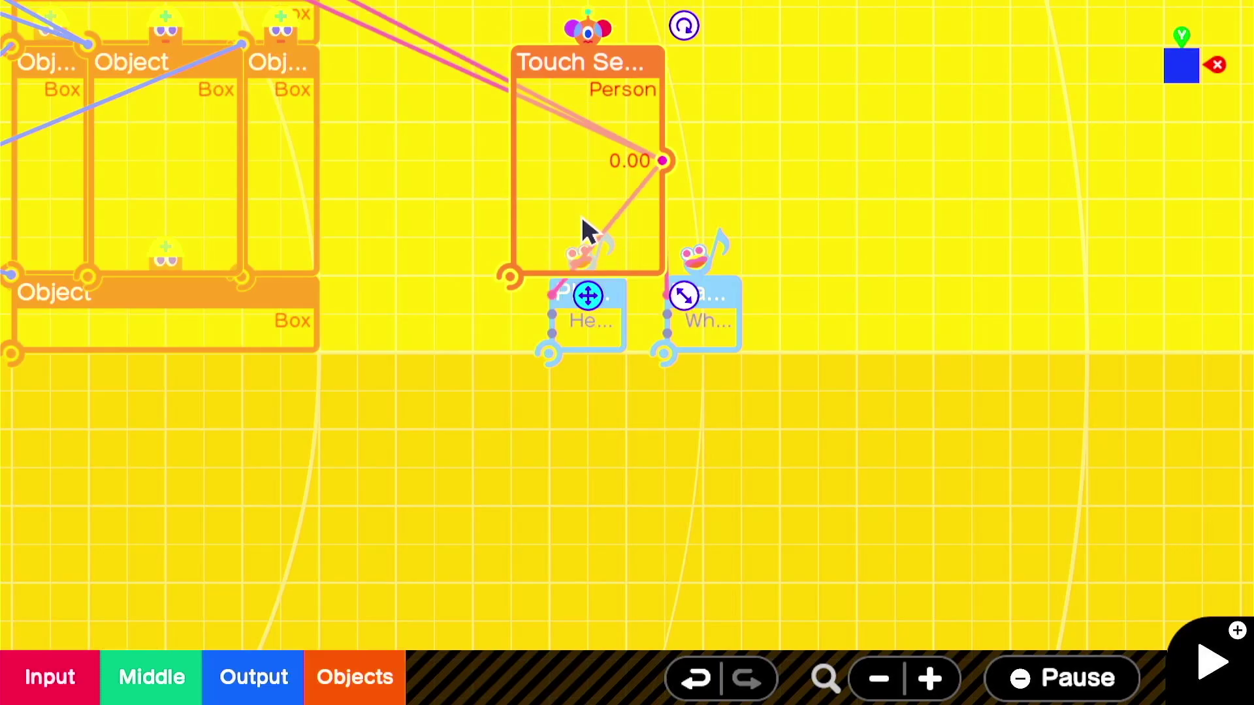
# Step: Run the game to test the portal's sounds, and return to the program view
pyautogui.press('+')
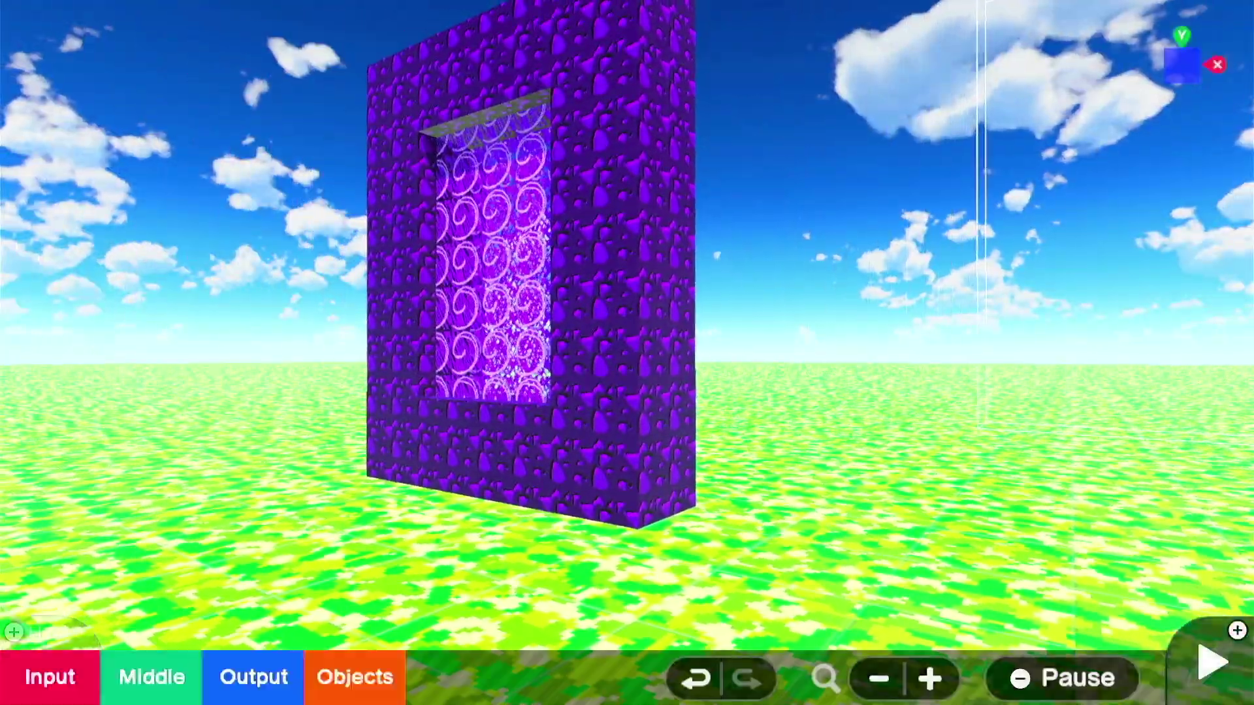
pyautogui.press('y')
pyautogui.scroll(-2, 642, 236)
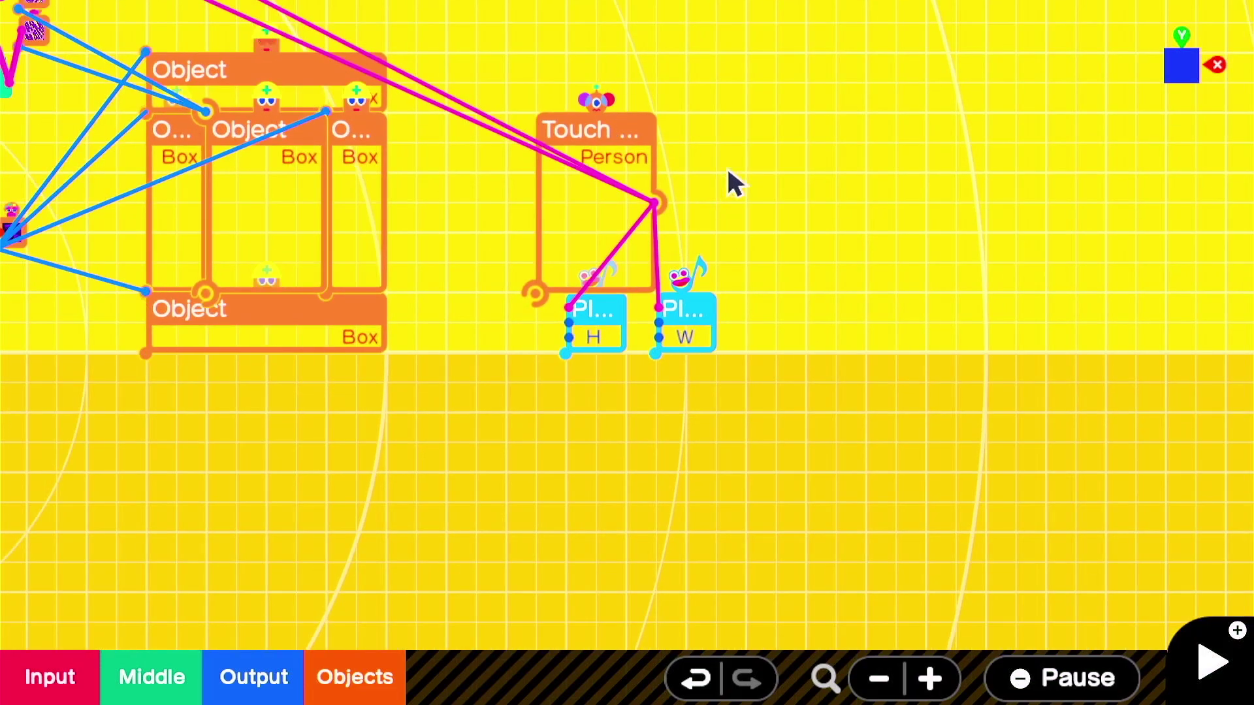
# Step: Raise the Touch Sensor so it sits clear above the two Play SFX Nodons
pyautogui.moveTo(728, 171); pyautogui.dragTo(664, 265)
pyautogui.moveTo(506, 335); pyautogui.dragTo(503, 274)
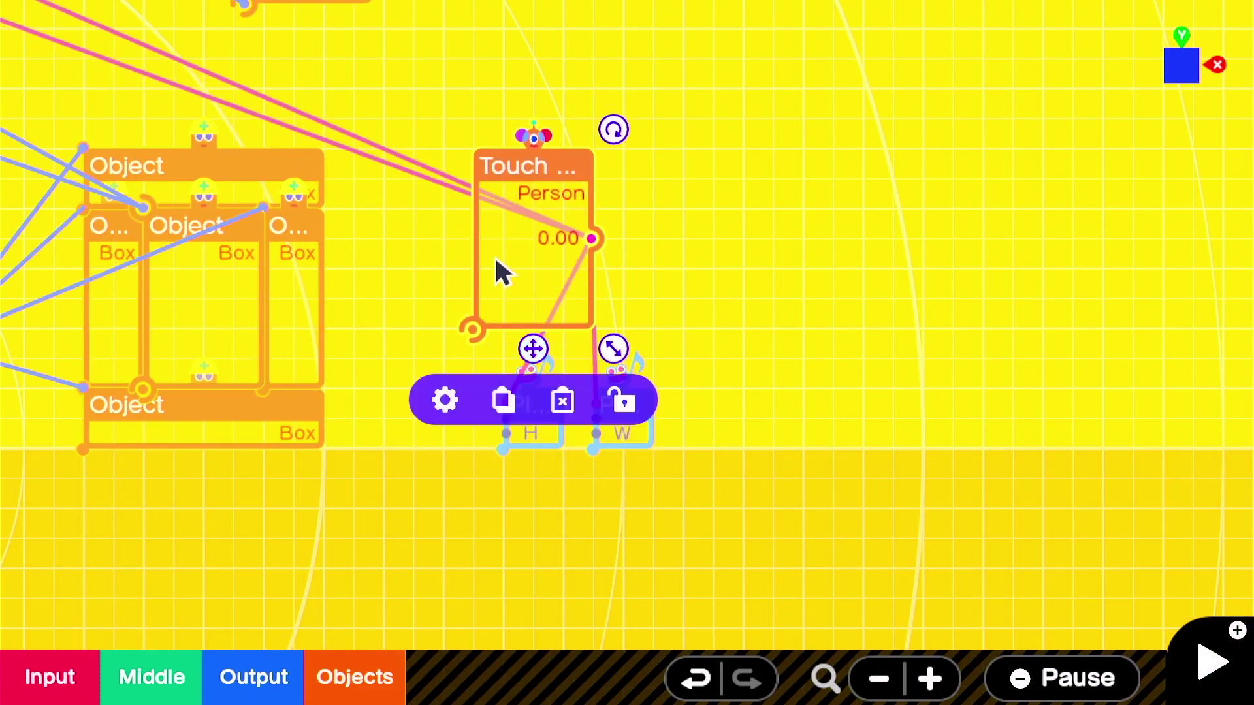
pyautogui.click(696, 217)
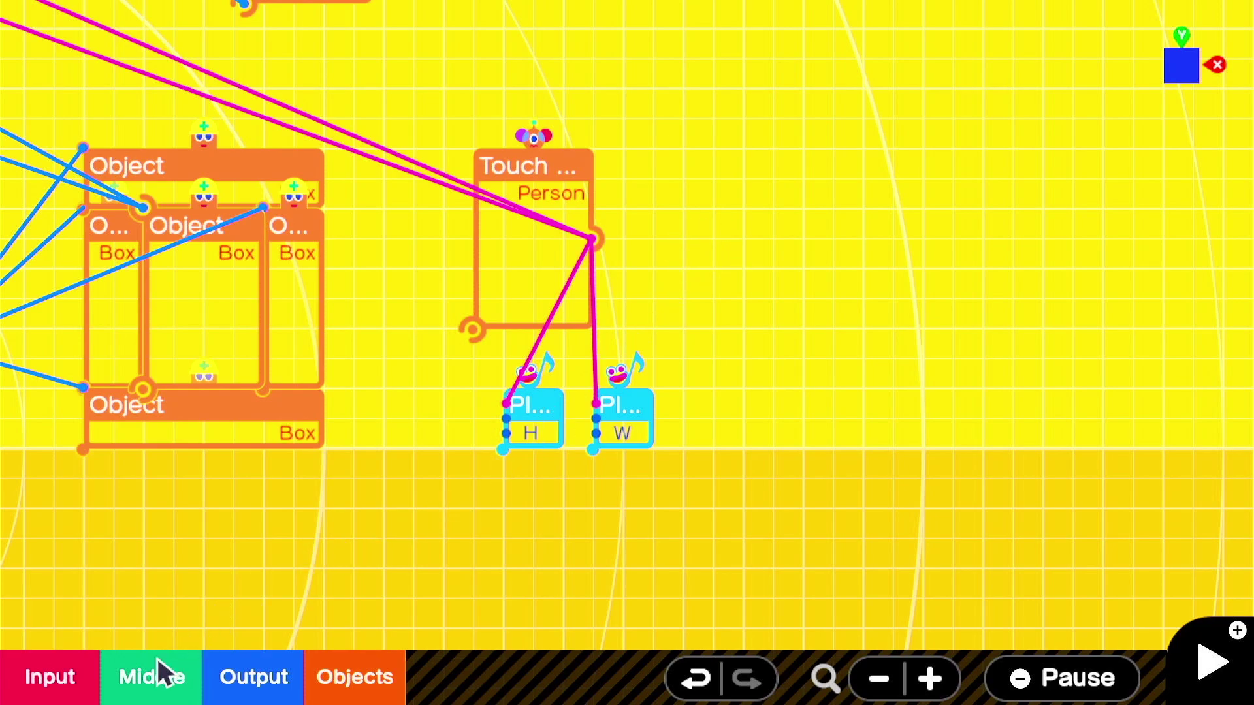
# Step: Add a Counter Nodon beside the Touch Sensor, on the side away from the portal boxes
pyautogui.click(154, 694)
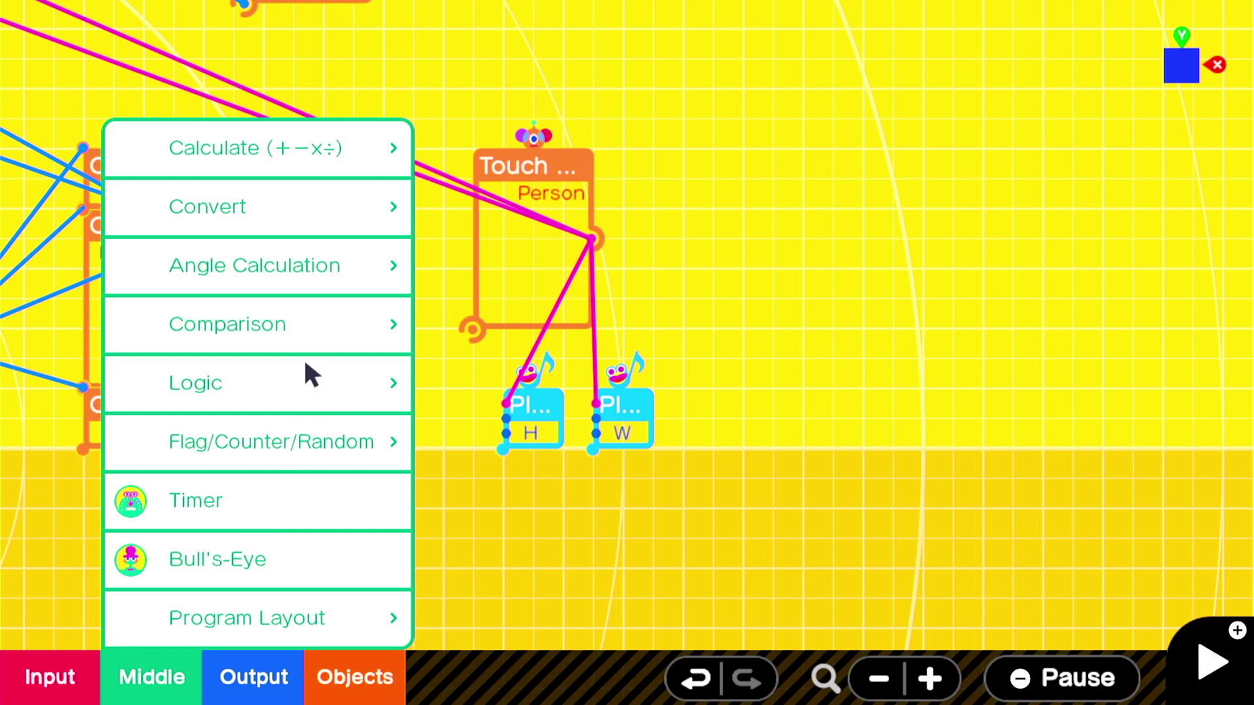
pyautogui.click(328, 431)
pyautogui.click(520, 427)
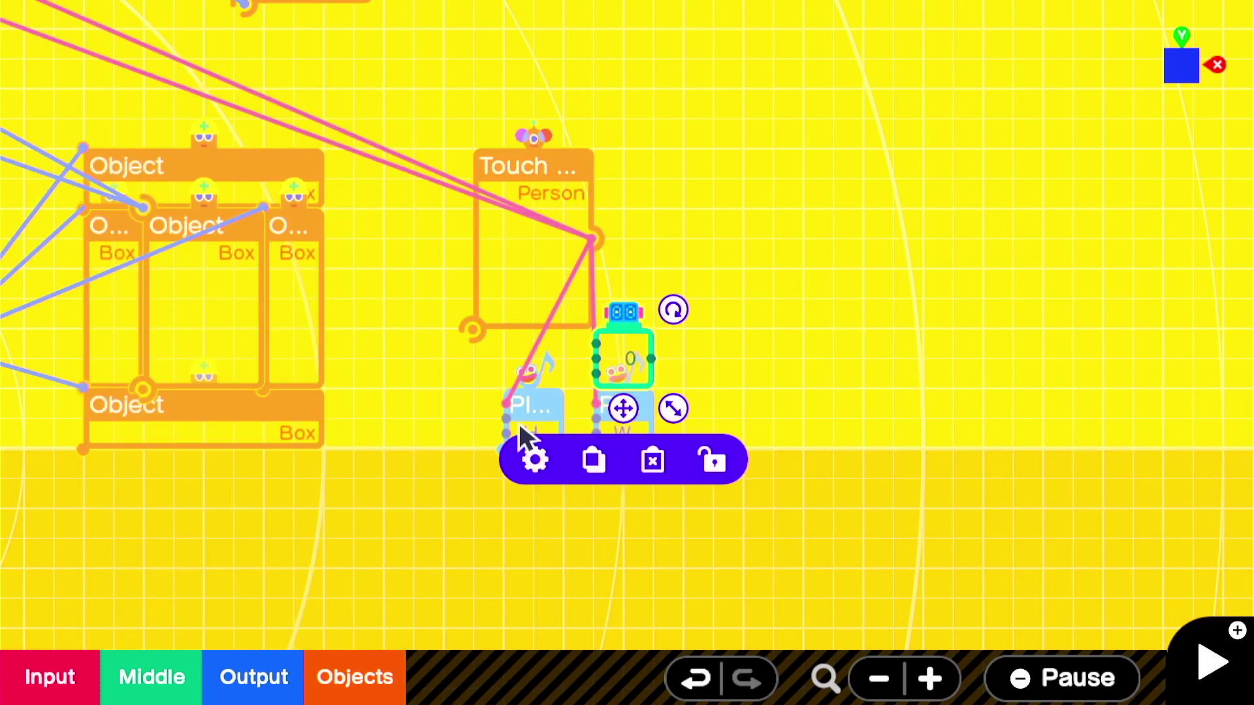
pyautogui.moveTo(629, 411); pyautogui.dragTo(771, 292)
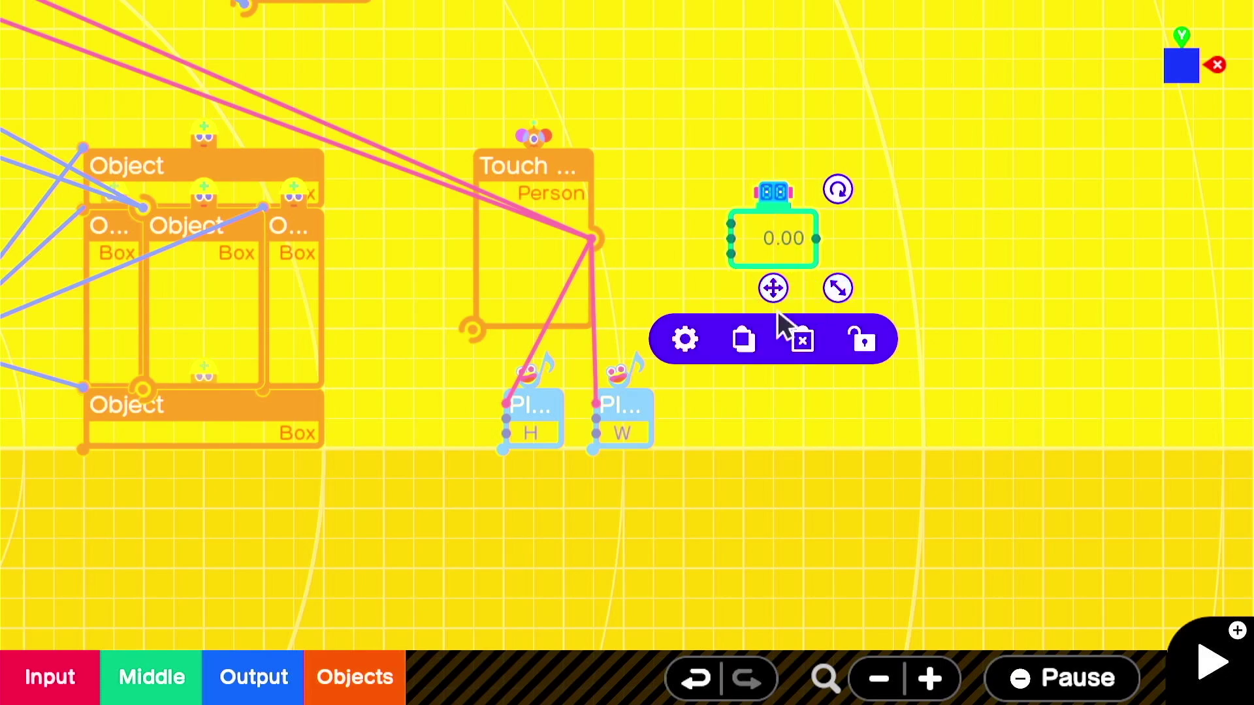
# Step: Configure the Counter with Range mode, a starting value of 120 and a count range of 0 to 120
pyautogui.click(685, 339)
pyautogui.click(355, 297)
pyautogui.click(659, 119)
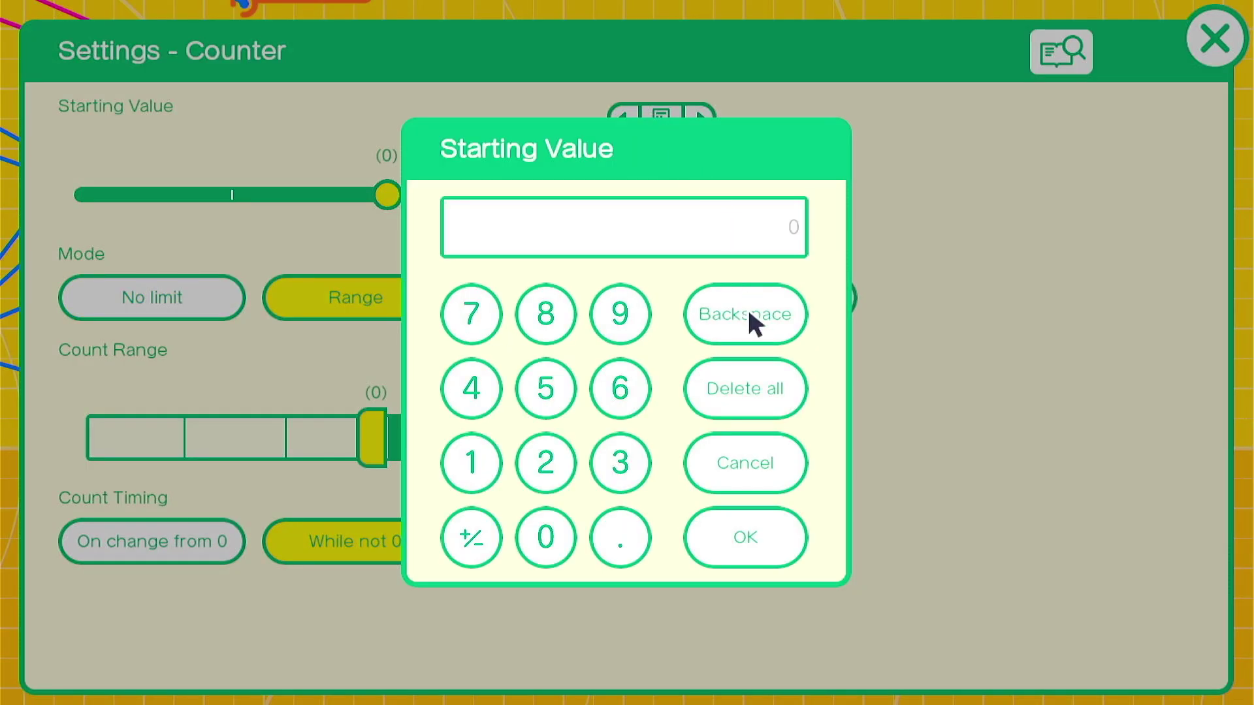
pyautogui.click(545, 537)
pyautogui.click(731, 542)
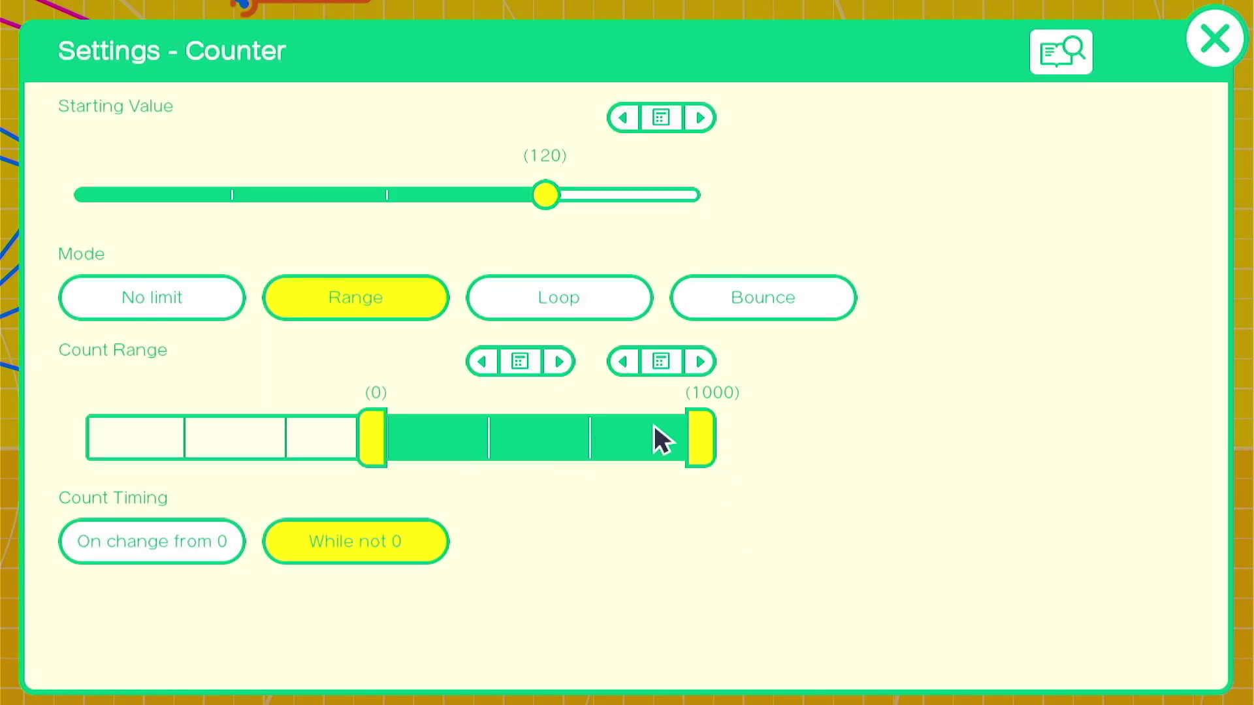
pyautogui.click(661, 362)
pyautogui.click(742, 392)
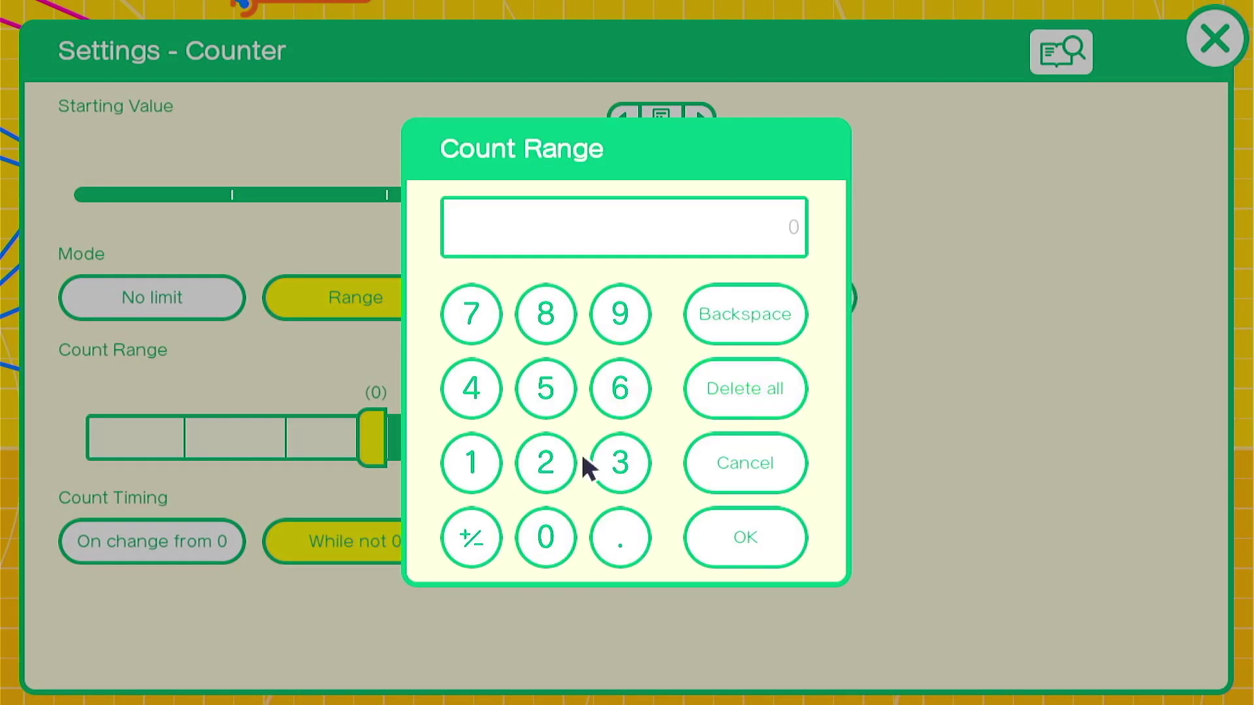
pyautogui.click(474, 465)
pyautogui.click(545, 537)
pyautogui.click(722, 546)
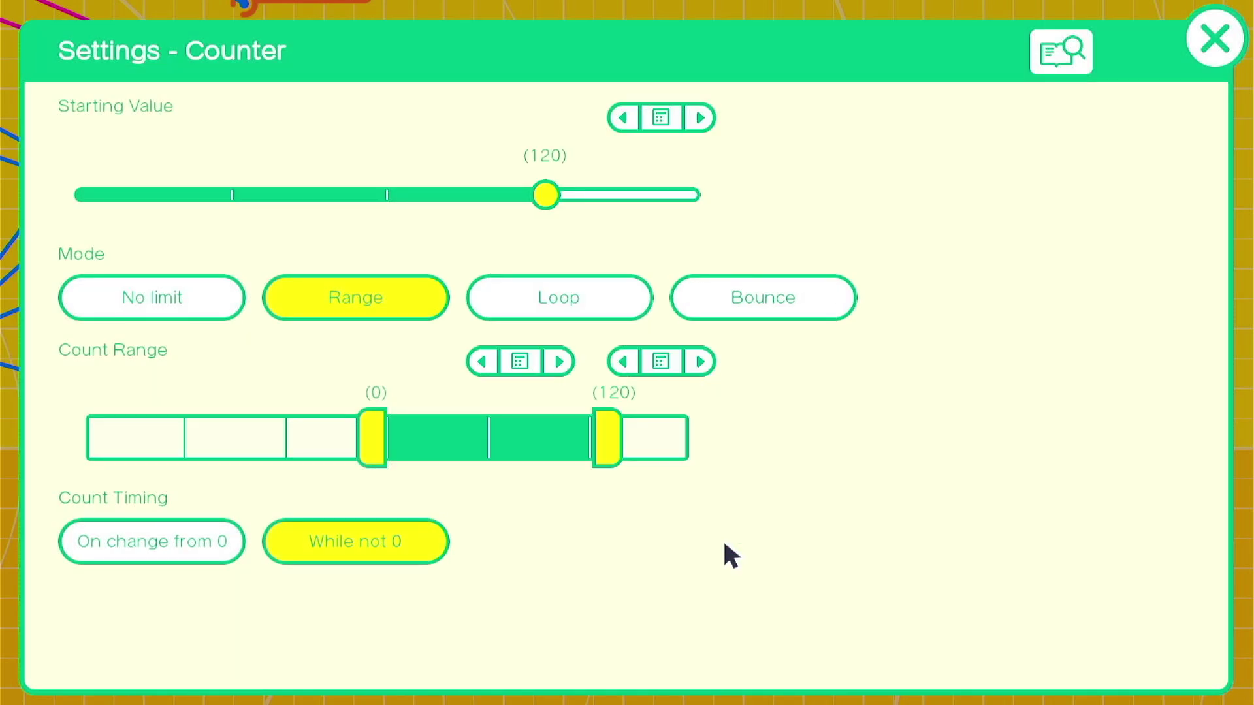
pyautogui.click(1216, 41)
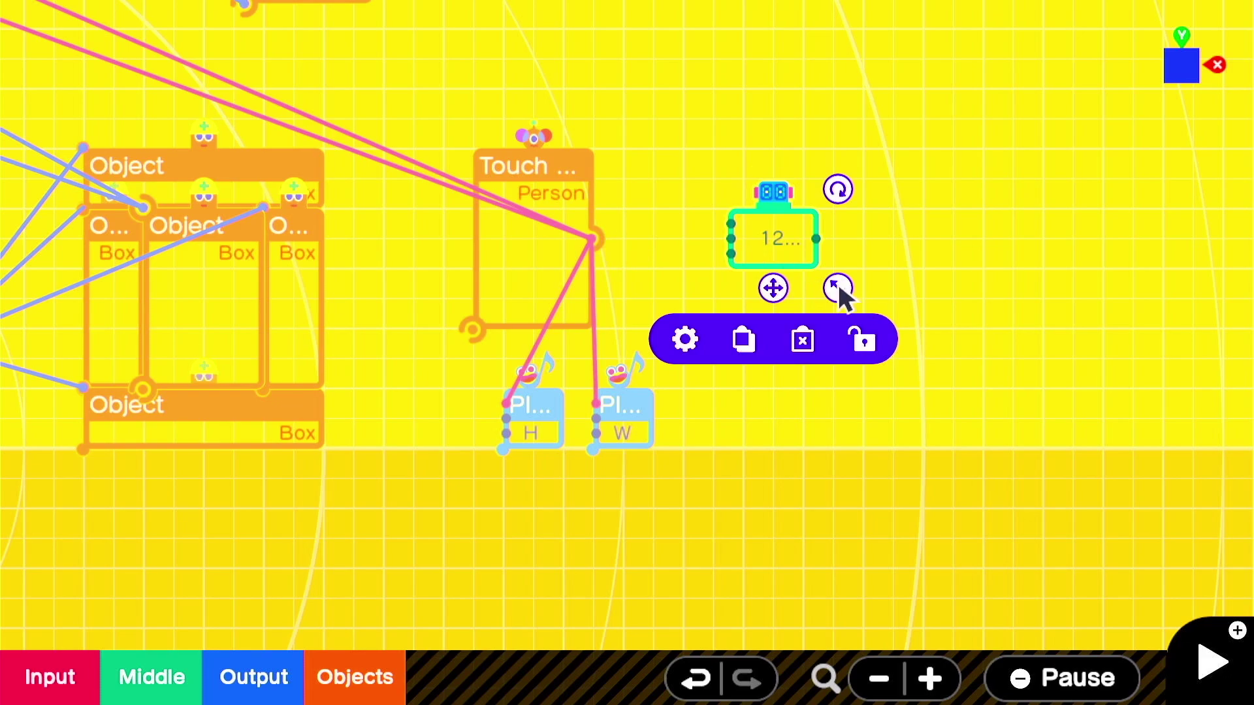
# Step: Widen the Counter, feed the touching count into its middle input, and wire its output to a new NOT Nodon
pyautogui.moveTo(839, 287); pyautogui.dragTo(856, 289)
pyautogui.moveTo(596, 240); pyautogui.dragTo(684, 250)
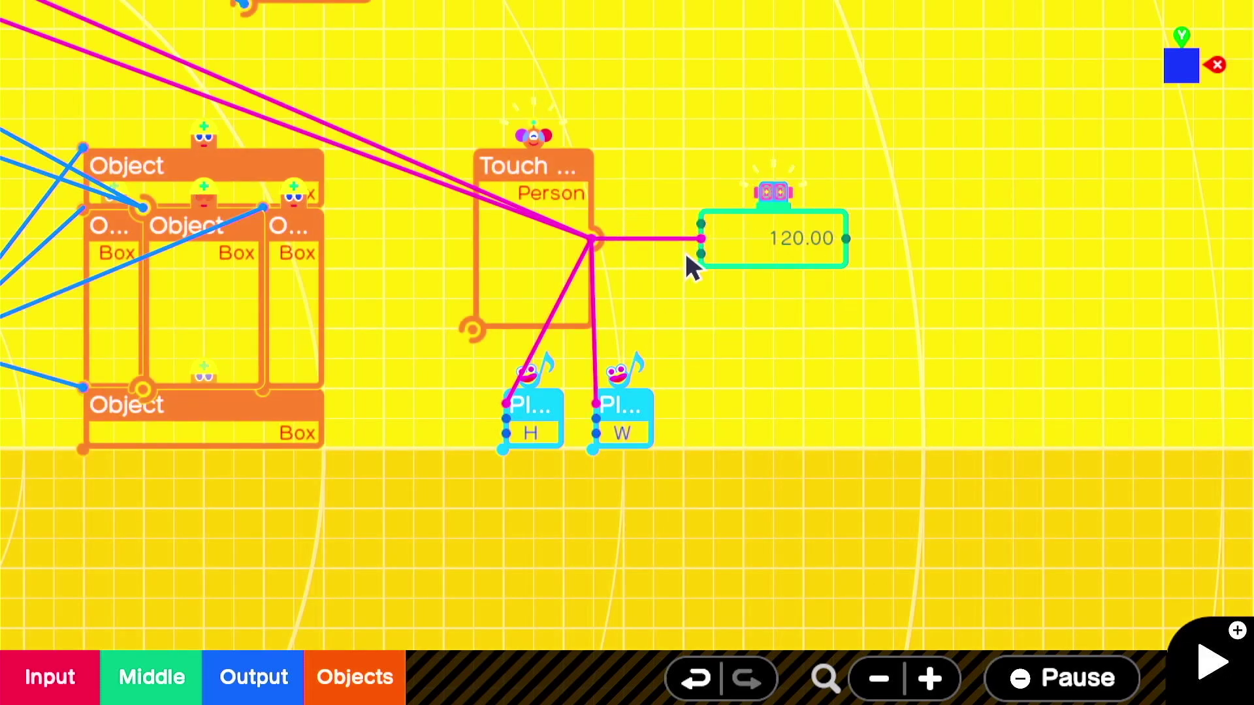
pyautogui.click(157, 678)
pyautogui.click(235, 402)
pyautogui.click(454, 445)
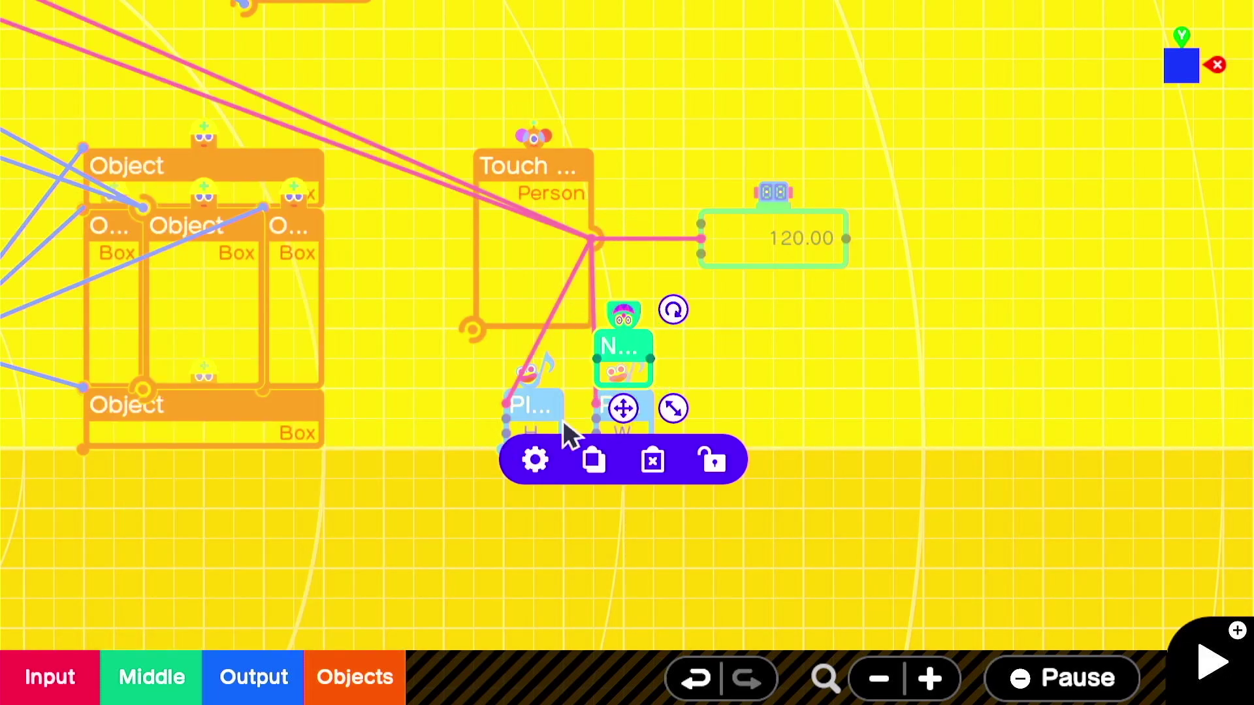
pyautogui.moveTo(615, 410); pyautogui.dragTo(919, 292)
pyautogui.moveTo(849, 240); pyautogui.dragTo(1078, 249)
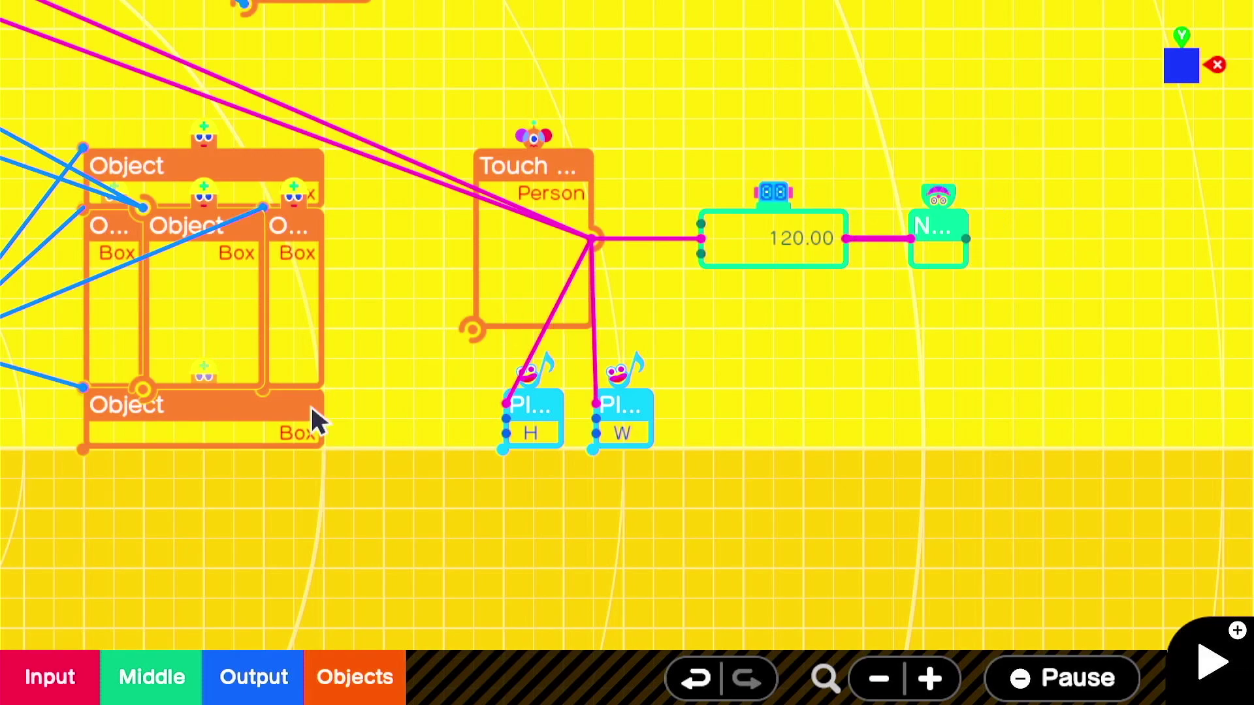
# Step: Add a second NOT between the Touch Sensor and Counter, wiring the touching count through it to the Counter's lowest input
pyautogui.click(158, 673)
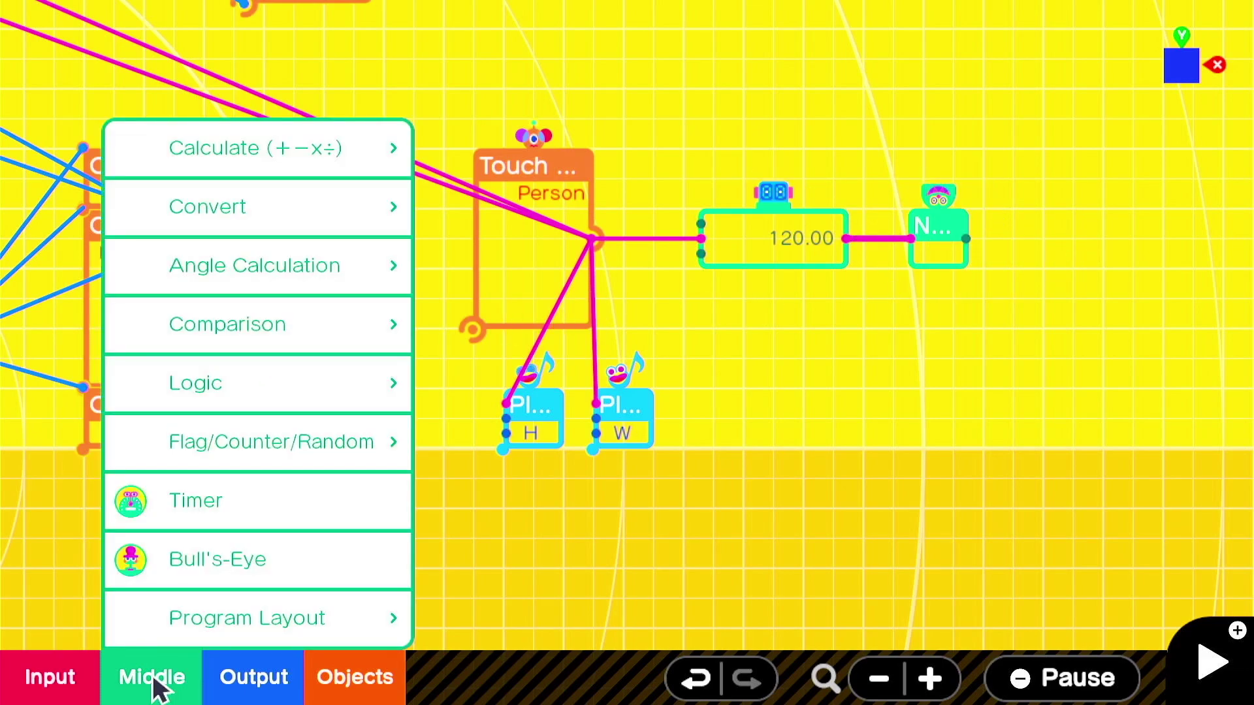
pyautogui.click(286, 392)
pyautogui.click(444, 442)
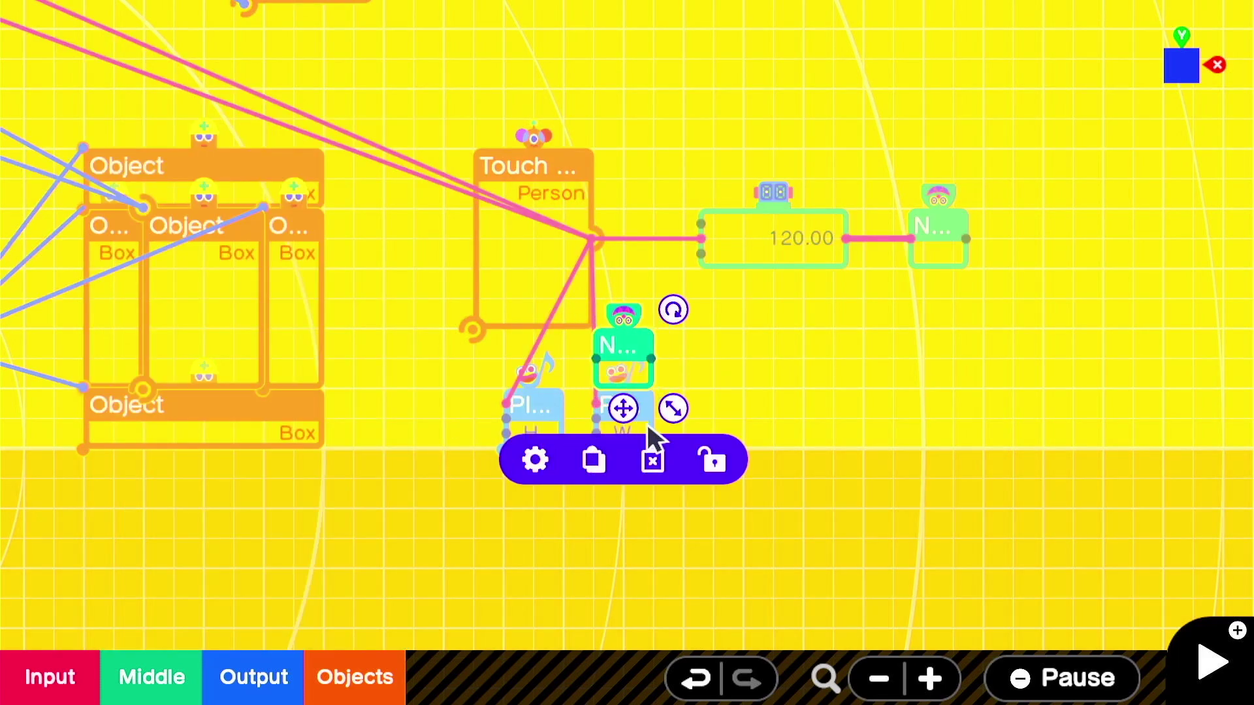
pyautogui.moveTo(624, 411); pyautogui.dragTo(685, 363)
pyautogui.moveTo(597, 243); pyautogui.dragTo(690, 293)
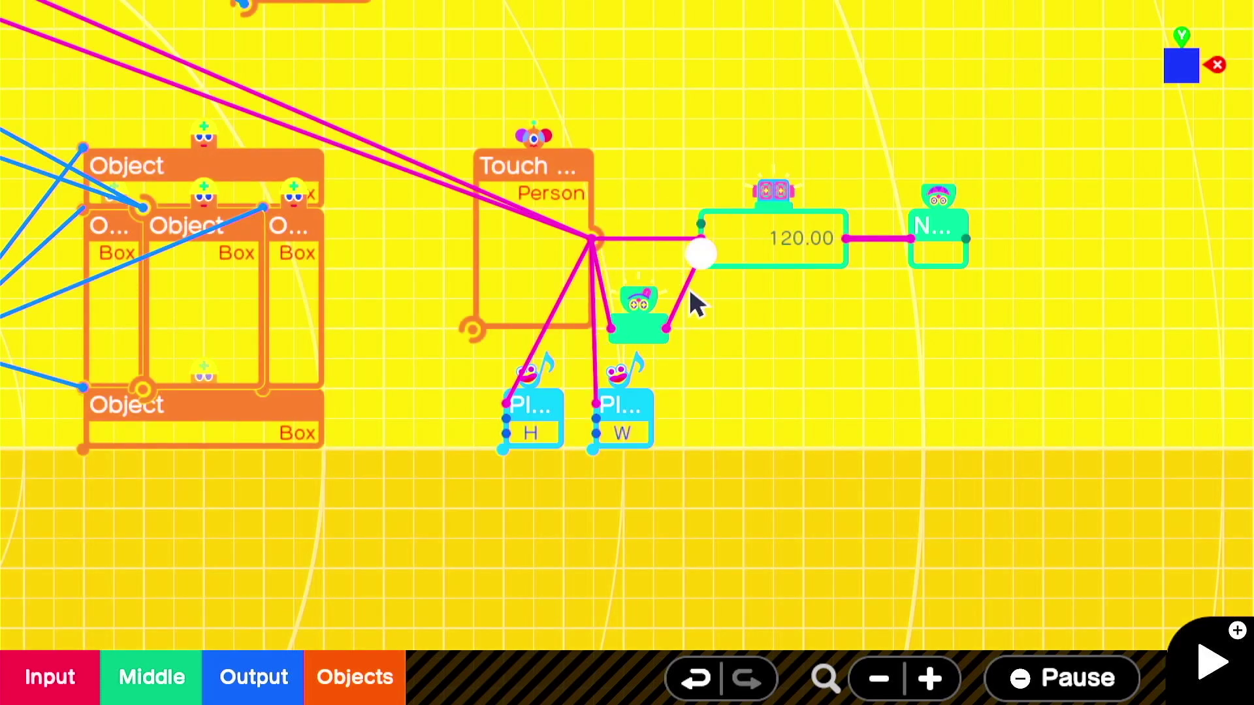
pyautogui.click(637, 330)
pyautogui.moveTo(640, 383); pyautogui.dragTo(644, 348)
pyautogui.click(833, 395)
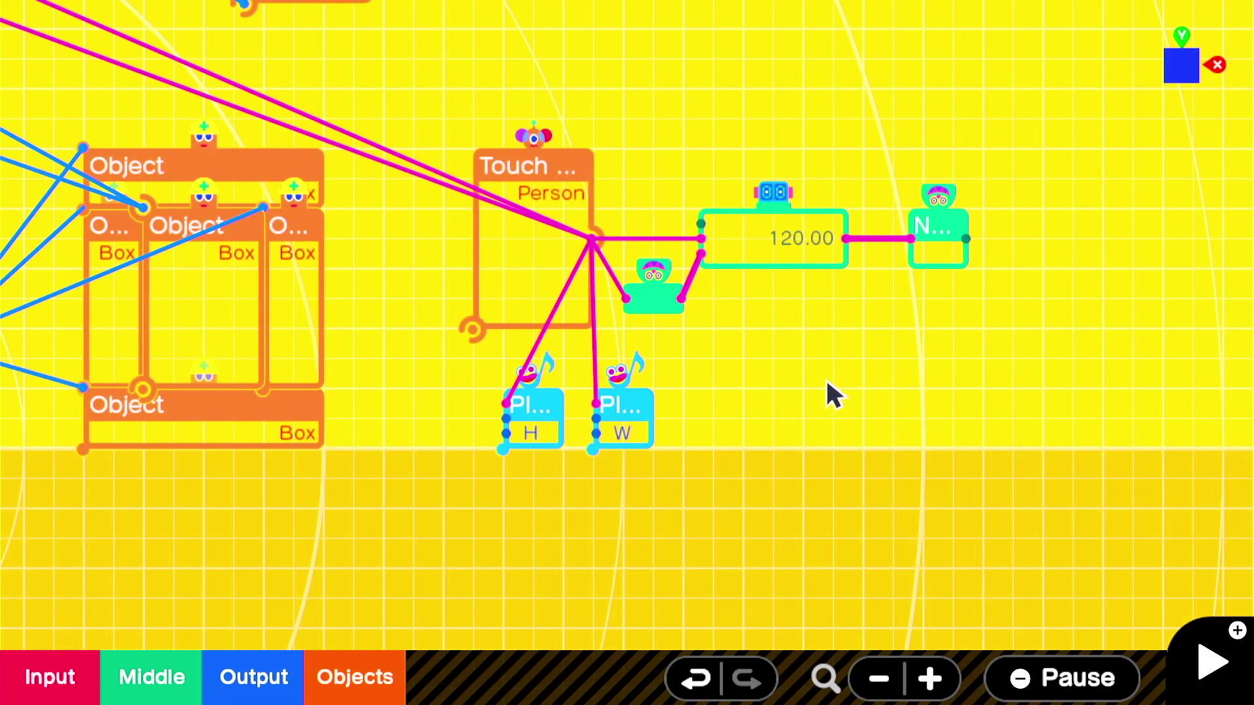
# Step: Duplicate the White noise Play SFX Nodon and place the copy below and beyond the NOT that follows the Counter
pyautogui.moveTo(752, 366); pyautogui.dragTo(524, 421)
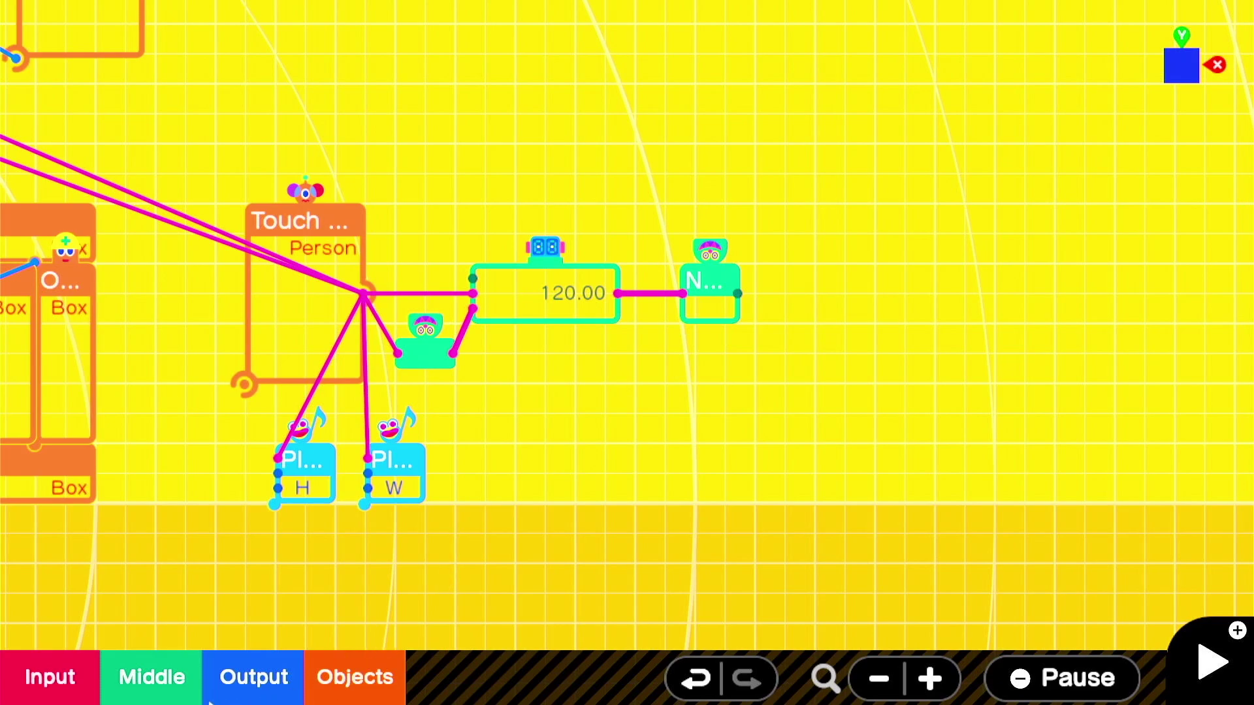
pyautogui.click(408, 486)
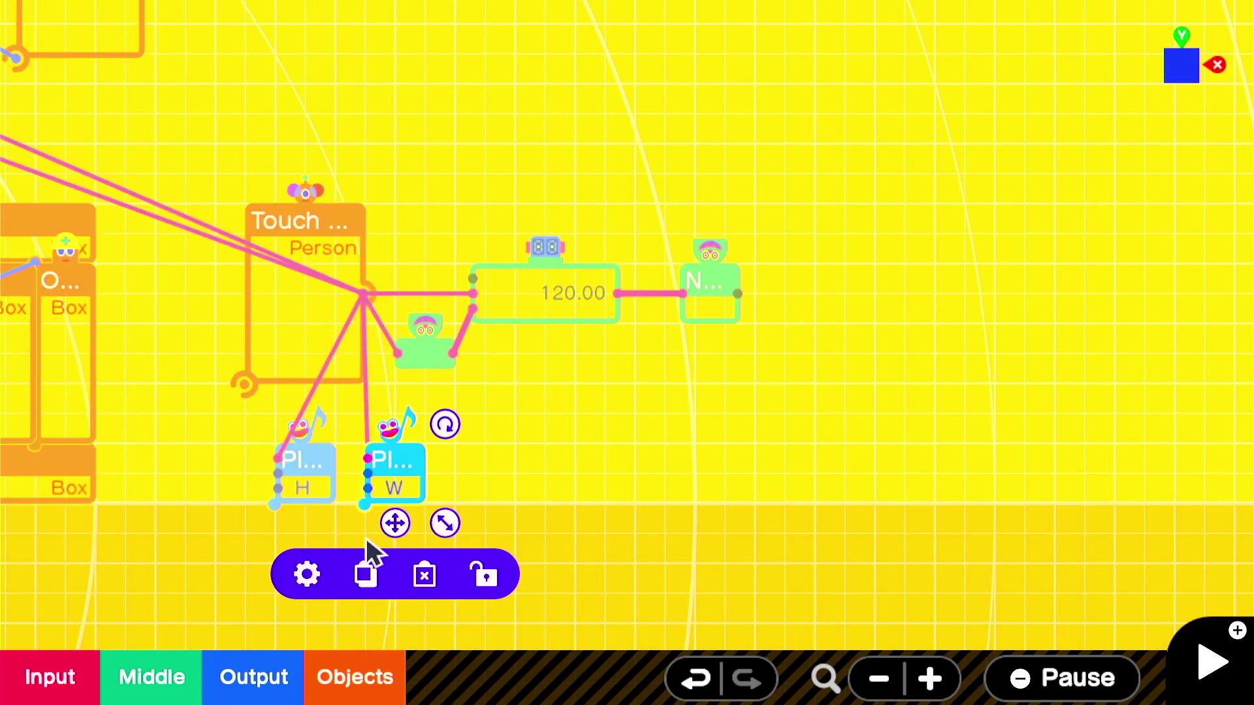
pyautogui.click(364, 574)
pyautogui.moveTo(425, 551); pyautogui.dragTo(787, 518)
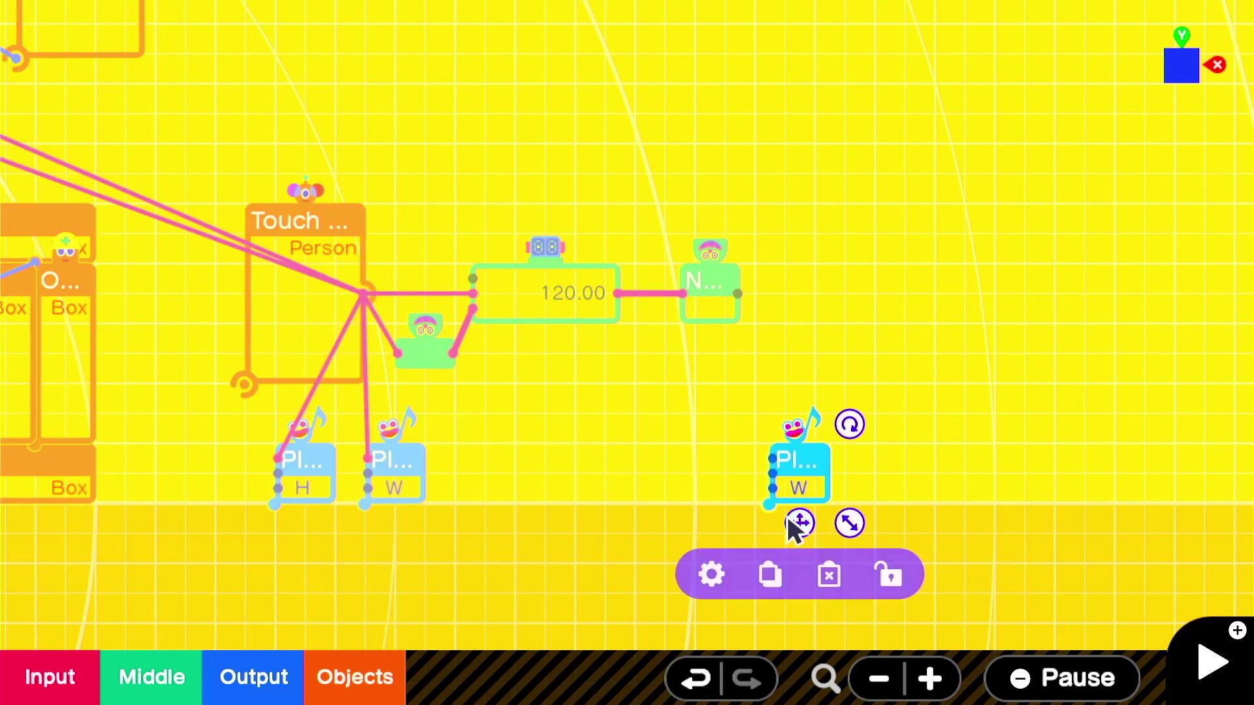
# Step: Set the copied Play SFX Nodon's sound to Evil magic, and wire the Counter's NOT output to its Play input
pyautogui.click(711, 572)
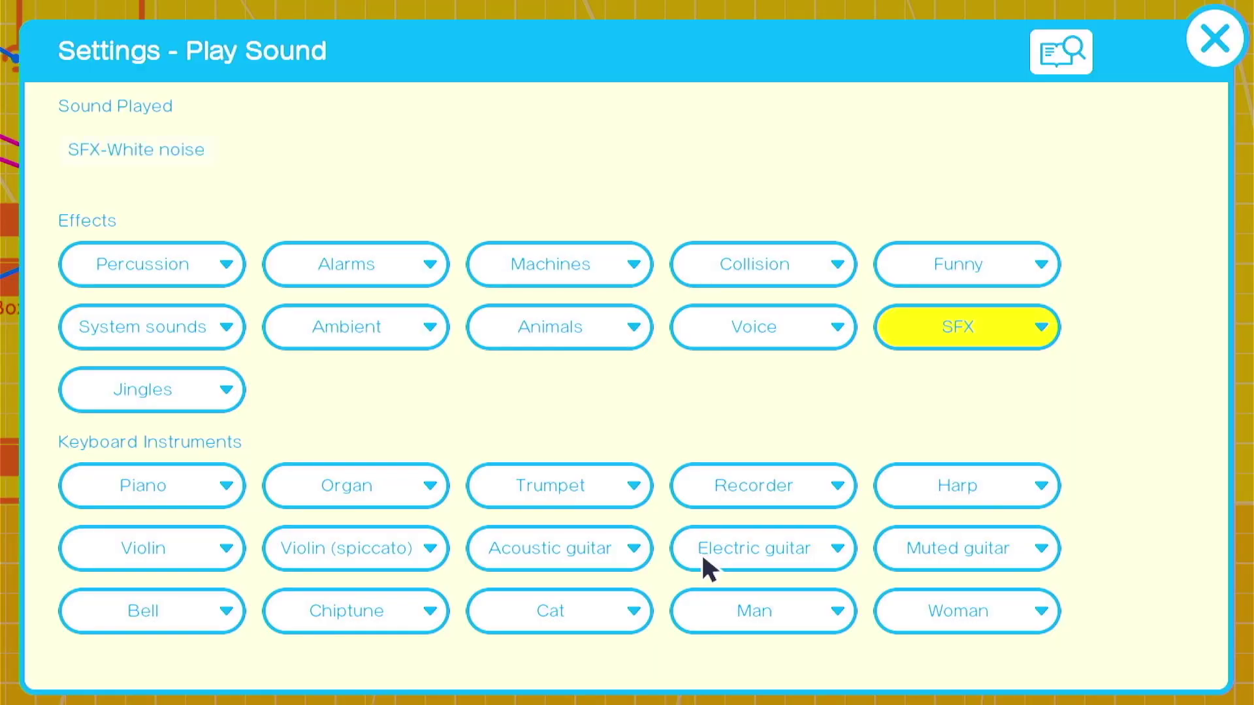
pyautogui.click(911, 346)
pyautogui.click(569, 168)
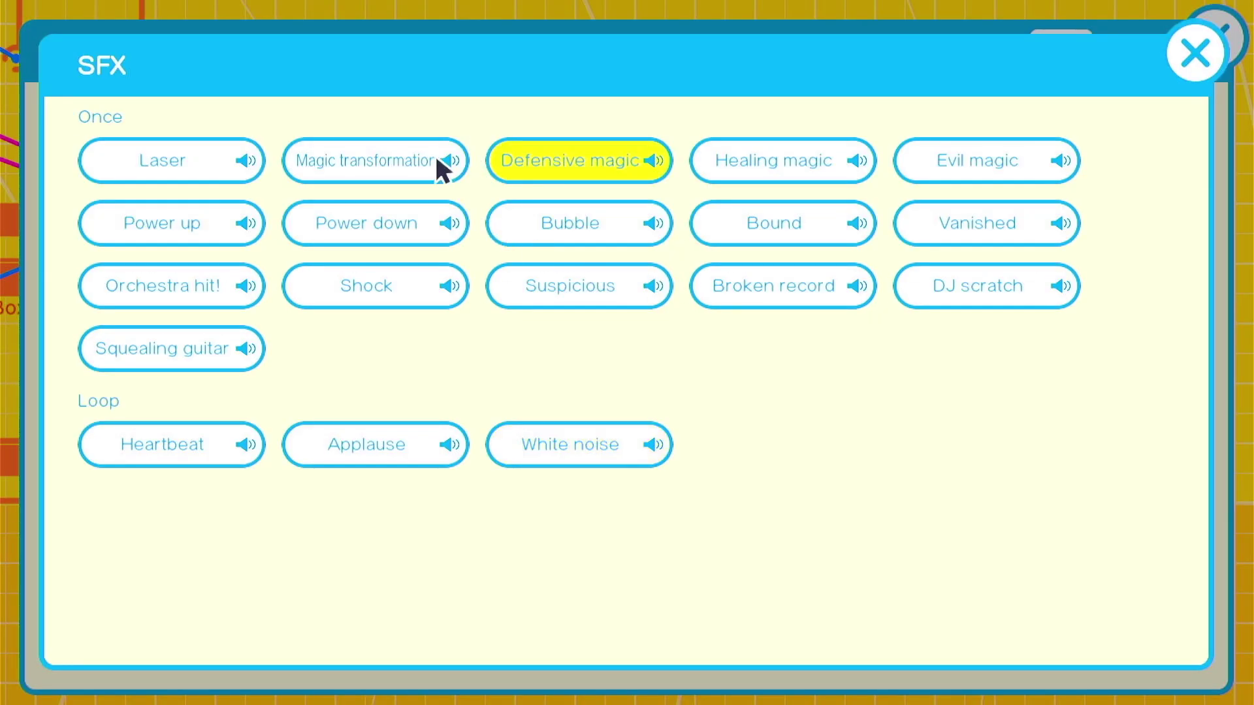
pyautogui.click(702, 171)
pyautogui.click(934, 171)
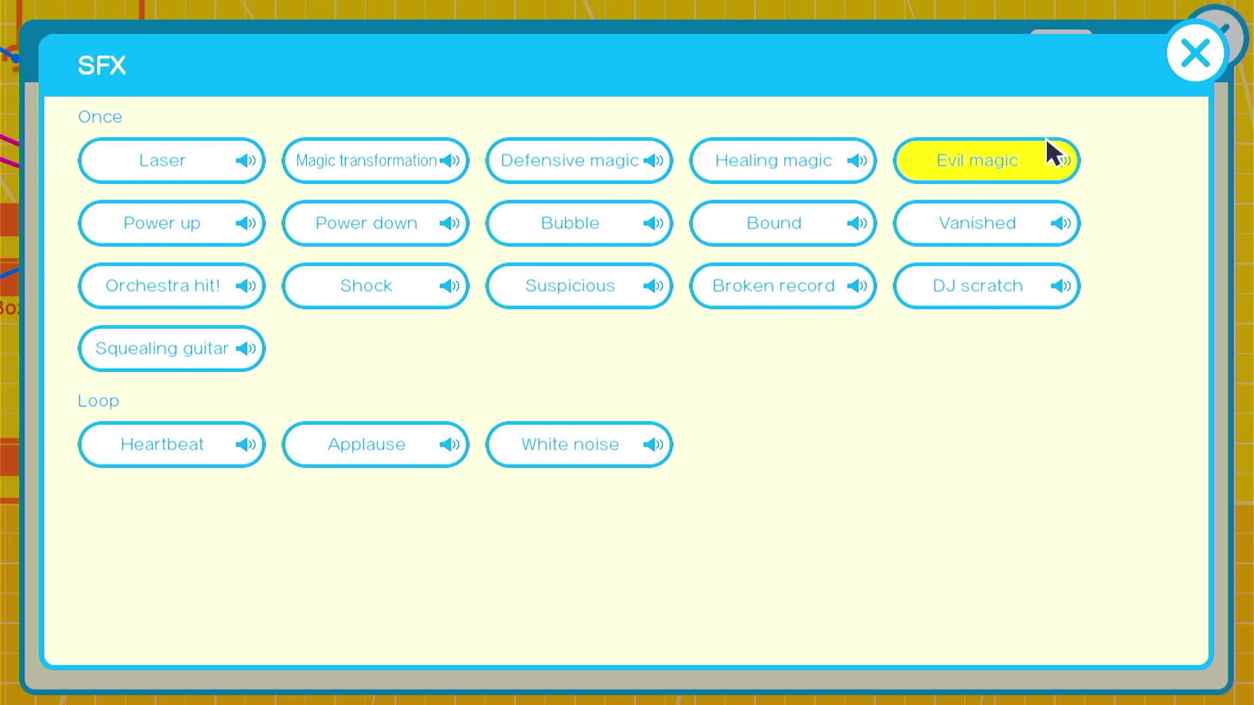
pyautogui.click(1191, 55)
pyautogui.click(1220, 49)
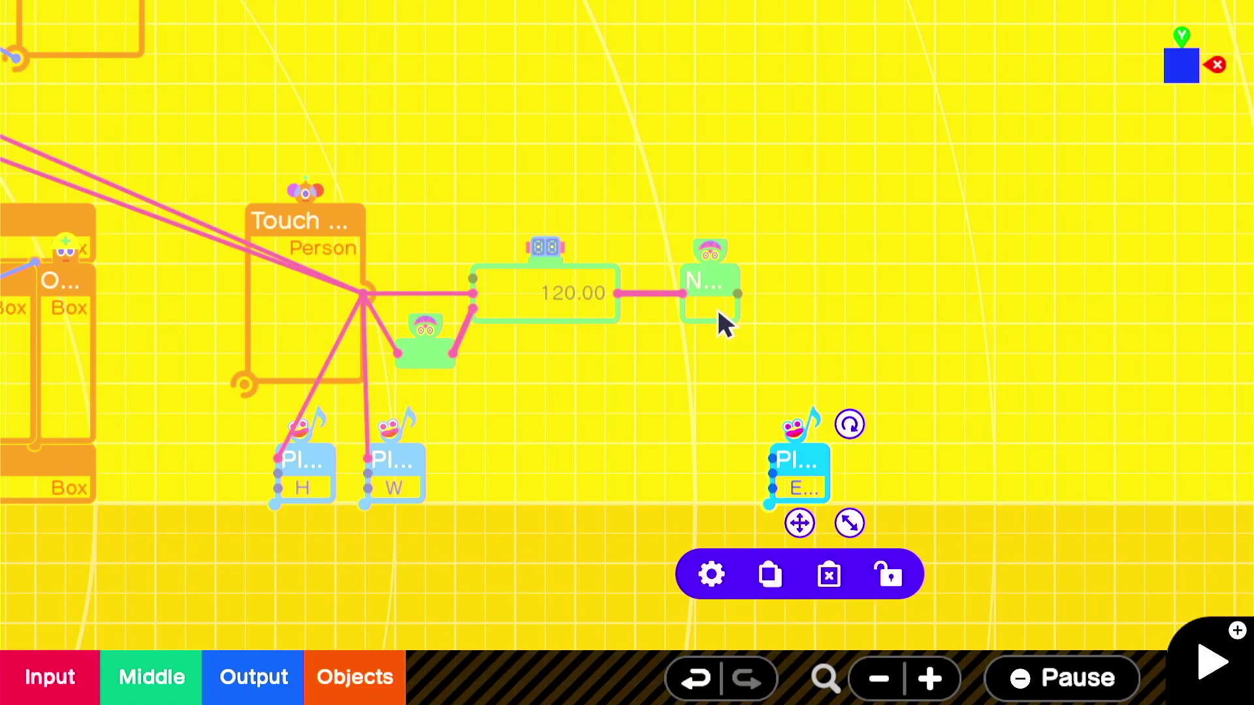
pyautogui.moveTo(740, 294); pyautogui.dragTo(783, 438)
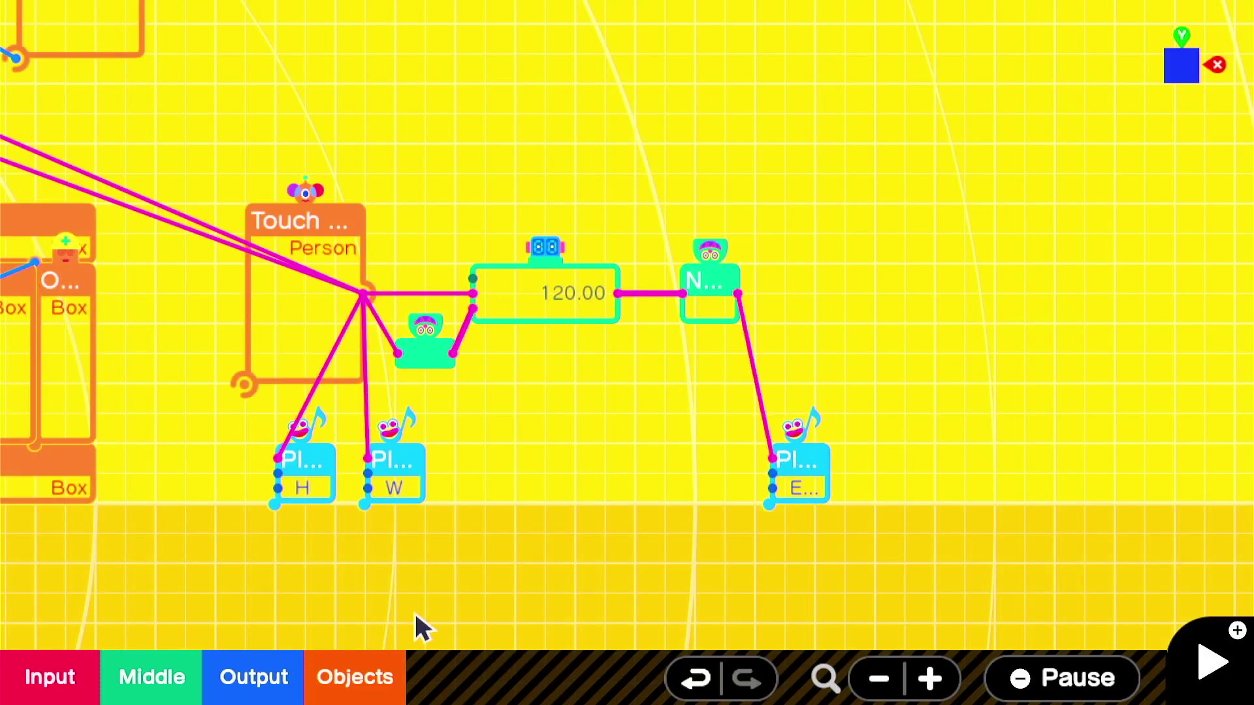
# Step: Add a Teleport Object Nodon with ID A and place it beyond the NOT that follows the Counter
pyautogui.click(337, 686)
pyautogui.click(320, 504)
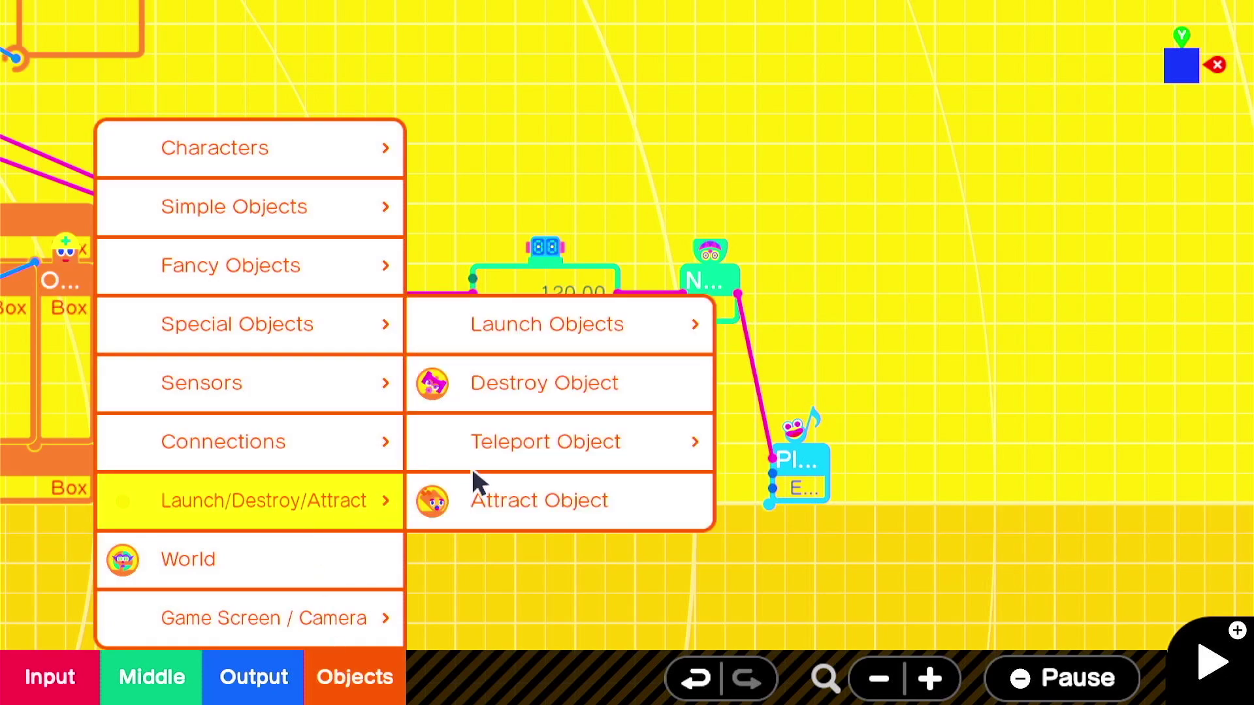
pyautogui.click(504, 448)
pyautogui.click(793, 457)
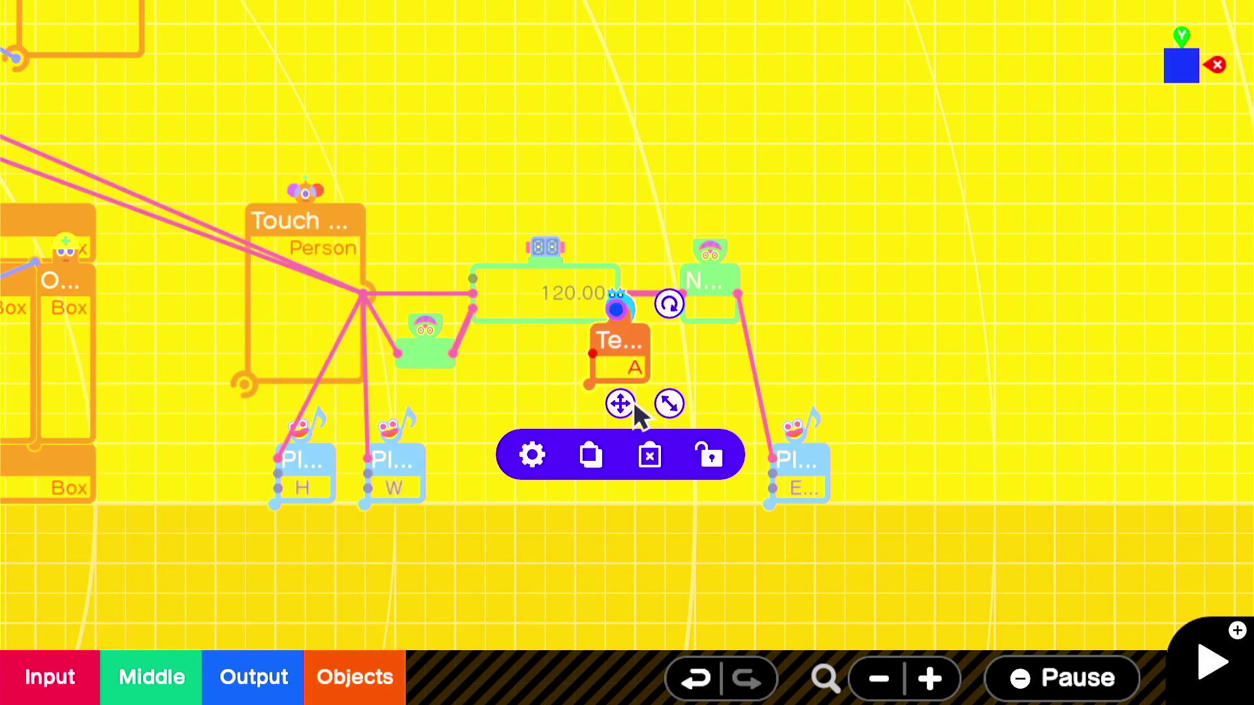
pyautogui.moveTo(621, 400); pyautogui.dragTo(949, 342)
# Step: Set the Teleport Object Entrance's size to X 1.60 m, Y 2.40 m and Z 0.40 m to match the Touch Sensor
pyautogui.click(288, 312)
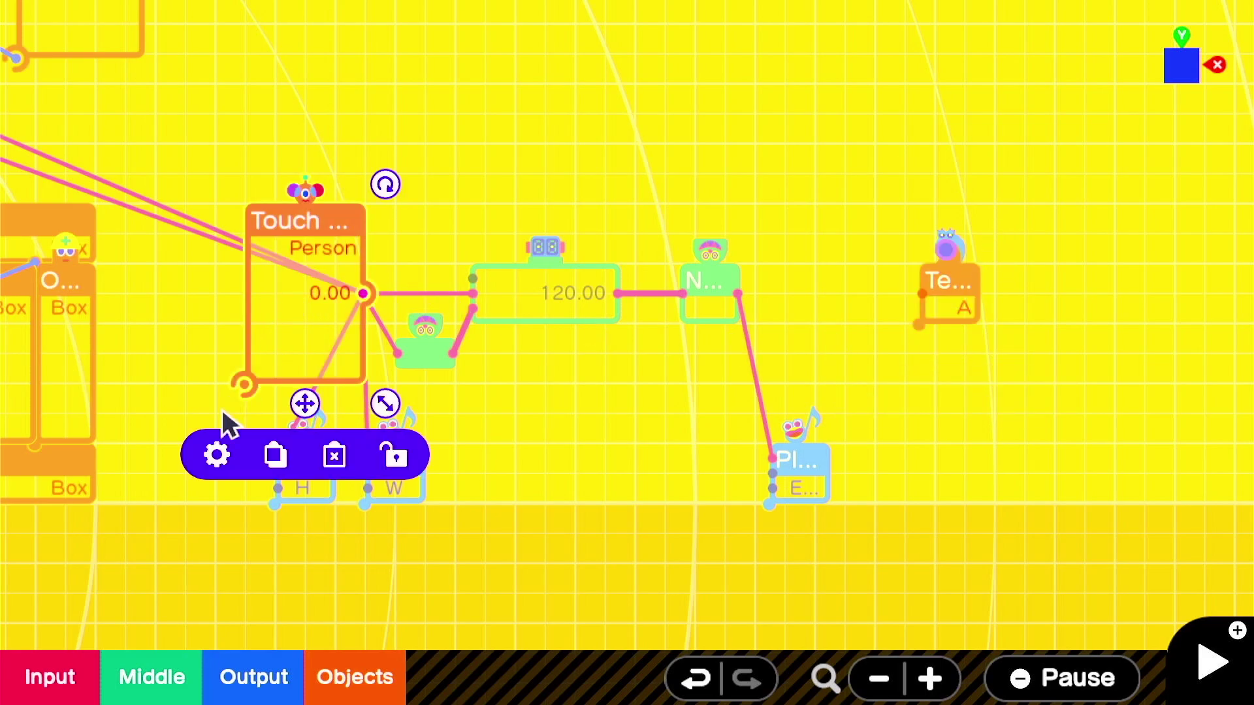
pyautogui.click(211, 452)
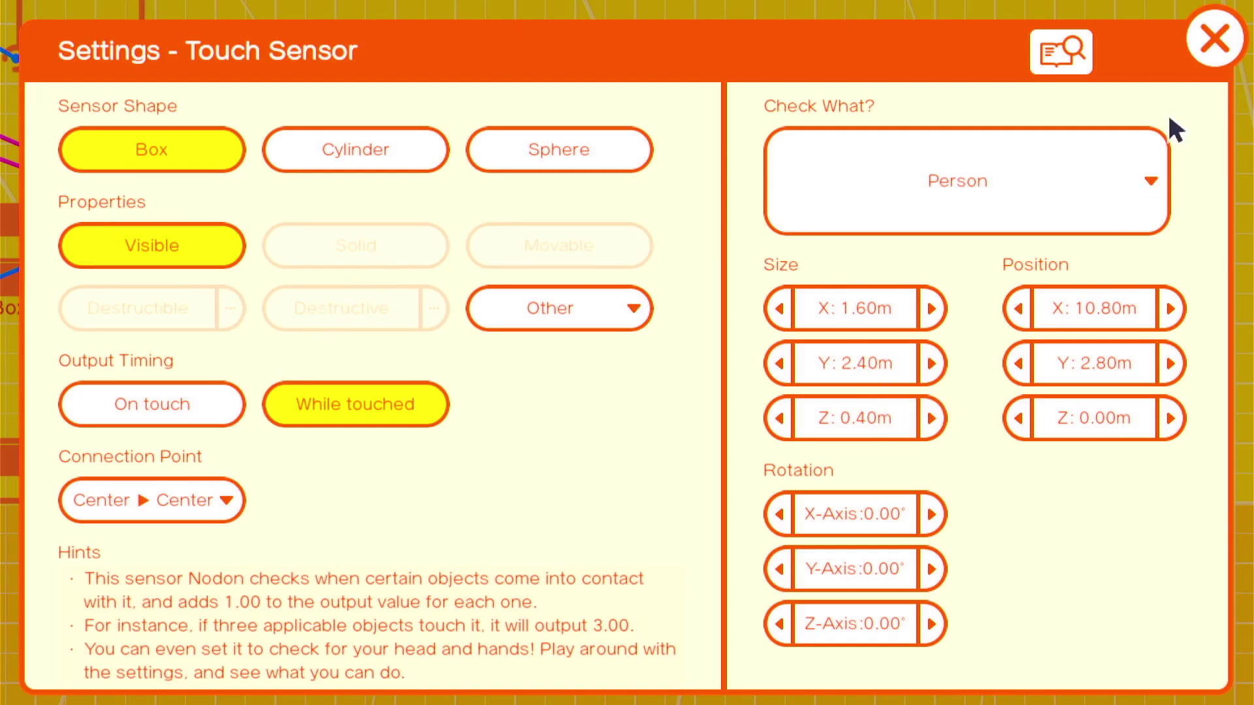
pyautogui.click(1215, 39)
pyautogui.click(947, 294)
pyautogui.click(862, 392)
pyautogui.moveTo(855, 308); pyautogui.dragTo(930, 336)
pyautogui.moveTo(881, 366); pyautogui.dragTo(1030, 379)
pyautogui.click(783, 416)
# Step: Make the Teleport Object Entrance teleport Person, and wire the output of the NOT that follows the Counter to its input
pyautogui.click(847, 176)
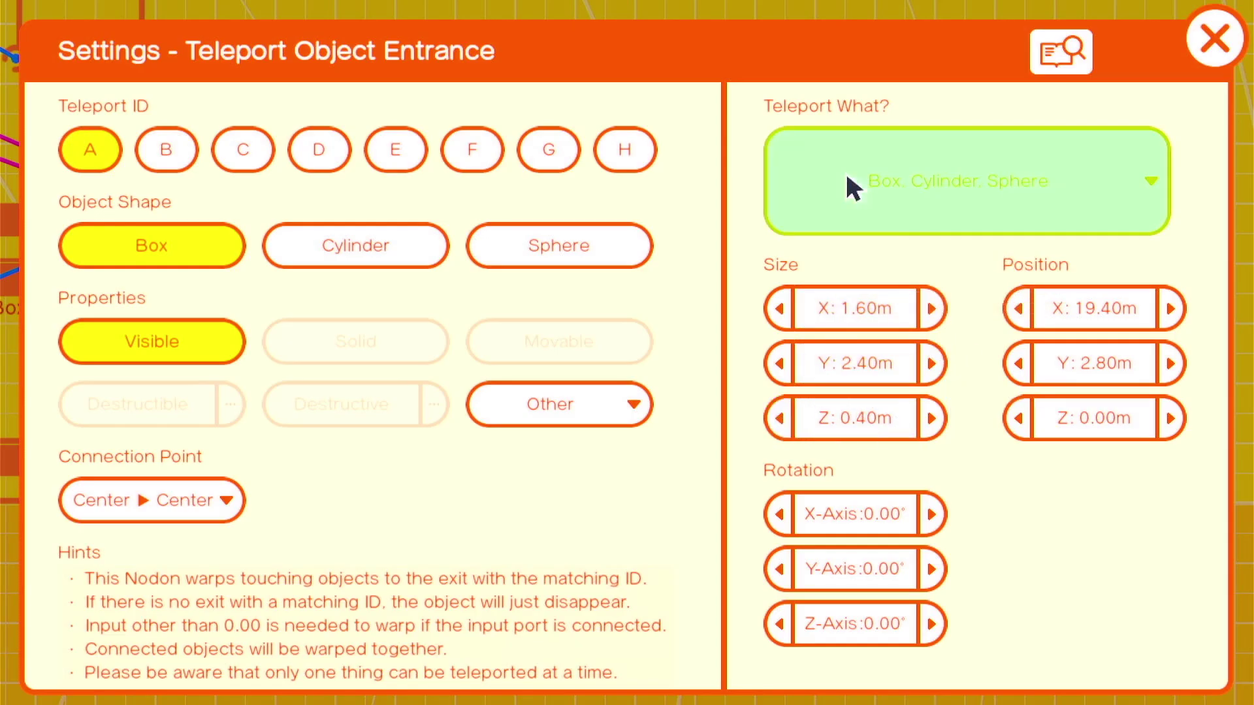
pyautogui.click(852, 187)
pyautogui.click(171, 321)
pyautogui.click(1205, 46)
pyautogui.click(1214, 39)
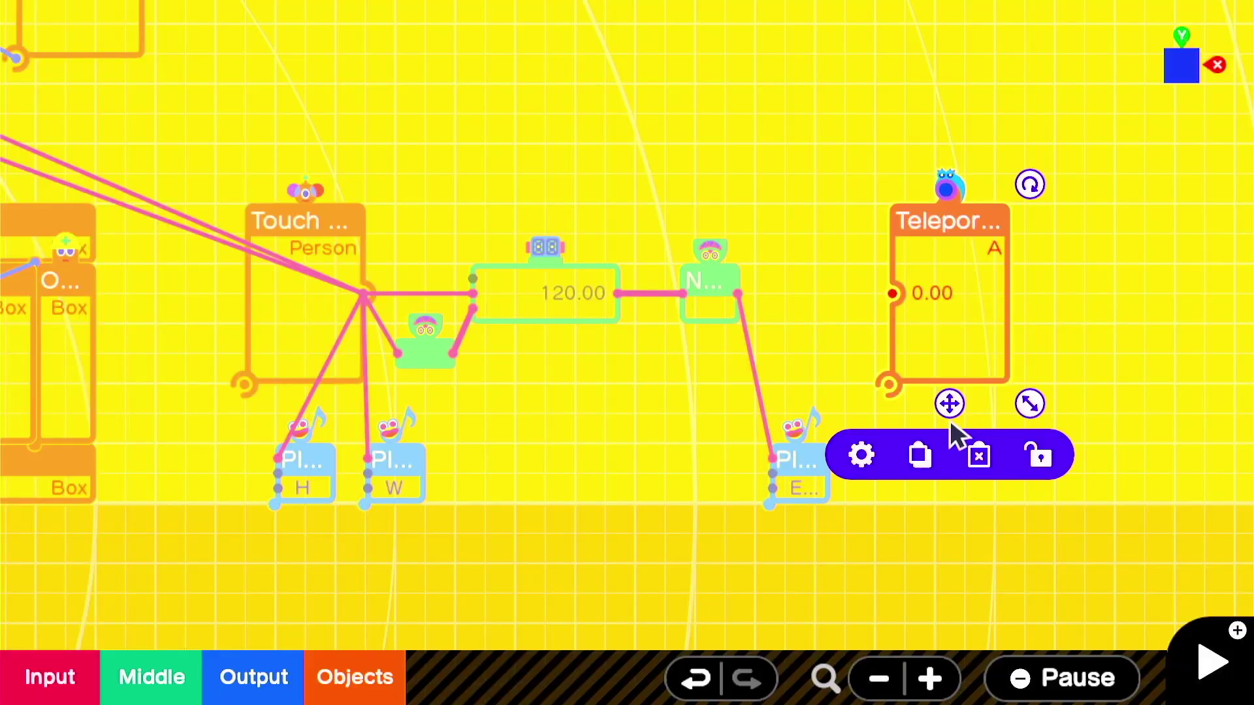
pyautogui.moveTo(731, 288); pyautogui.dragTo(892, 319)
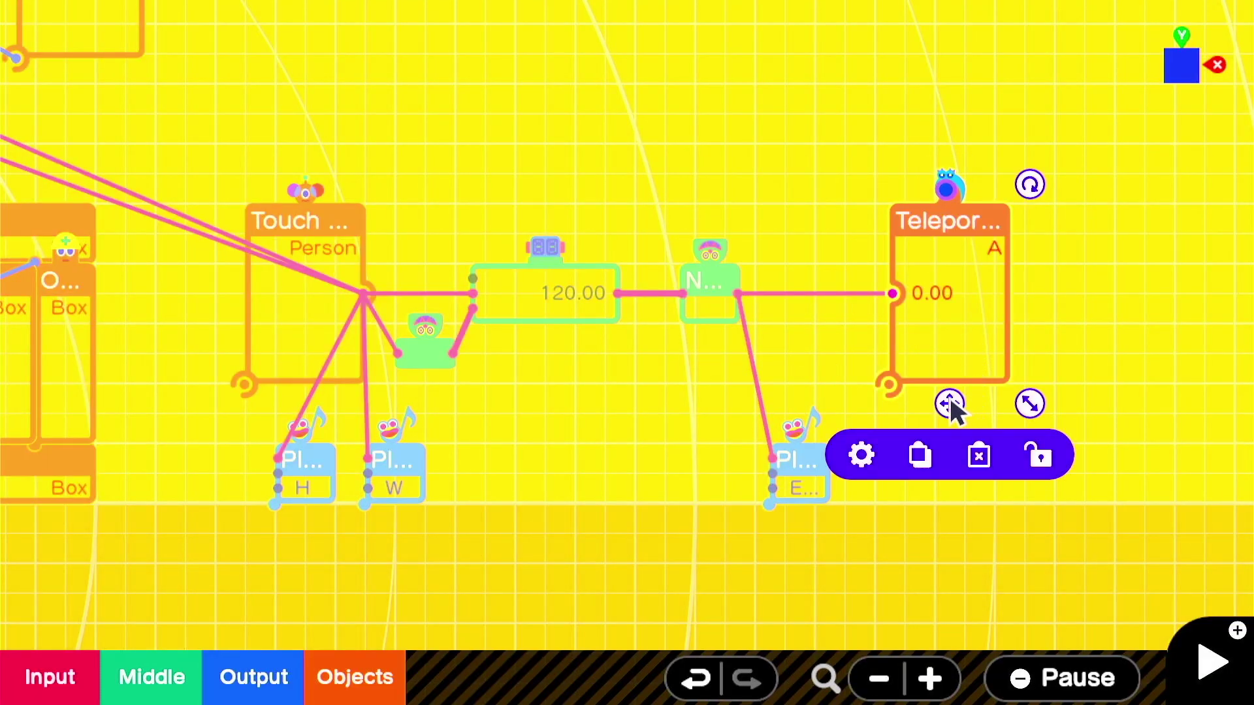
# Step: Align the Teleport Object Entrance over the Touch Sensor, and place an equally sized Teleport Object Exit with ID A beyond the Evil magic sound
pyautogui.moveTo(950, 401); pyautogui.dragTo(312, 401)
pyautogui.click(340, 676)
pyautogui.click(252, 498)
pyautogui.click(549, 439)
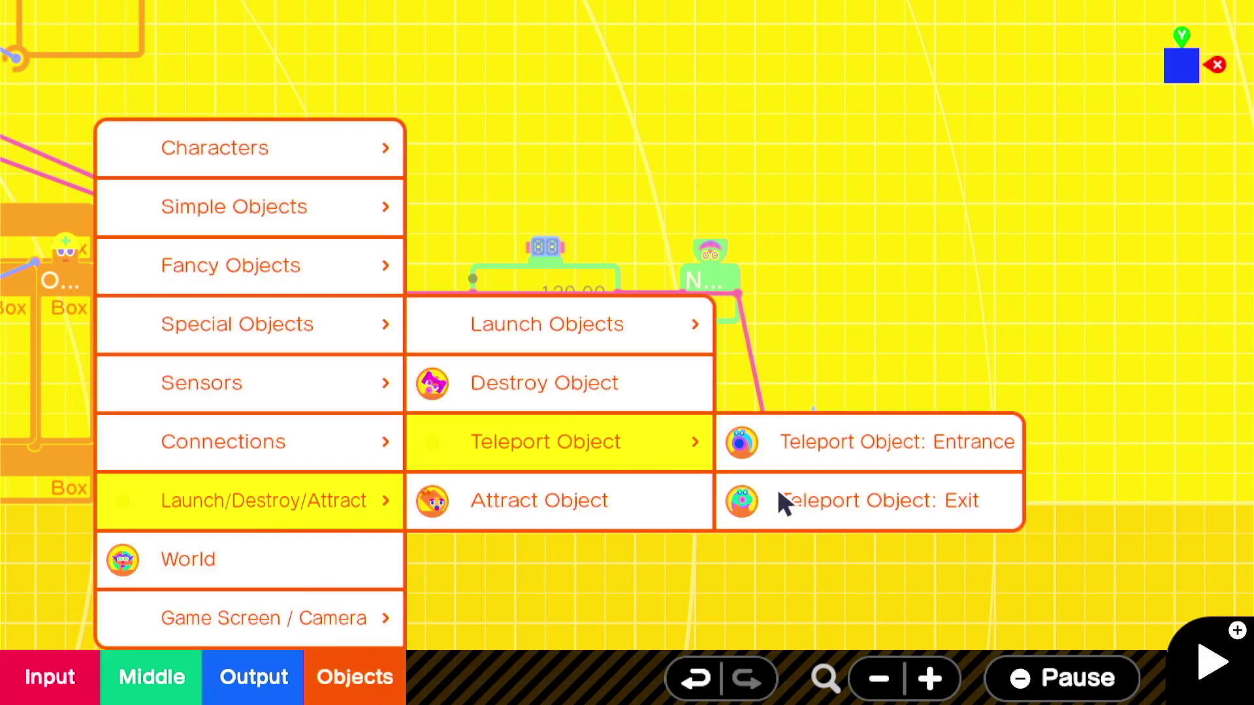
pyautogui.click(780, 502)
pyautogui.moveTo(617, 402); pyautogui.dragTo(1084, 418)
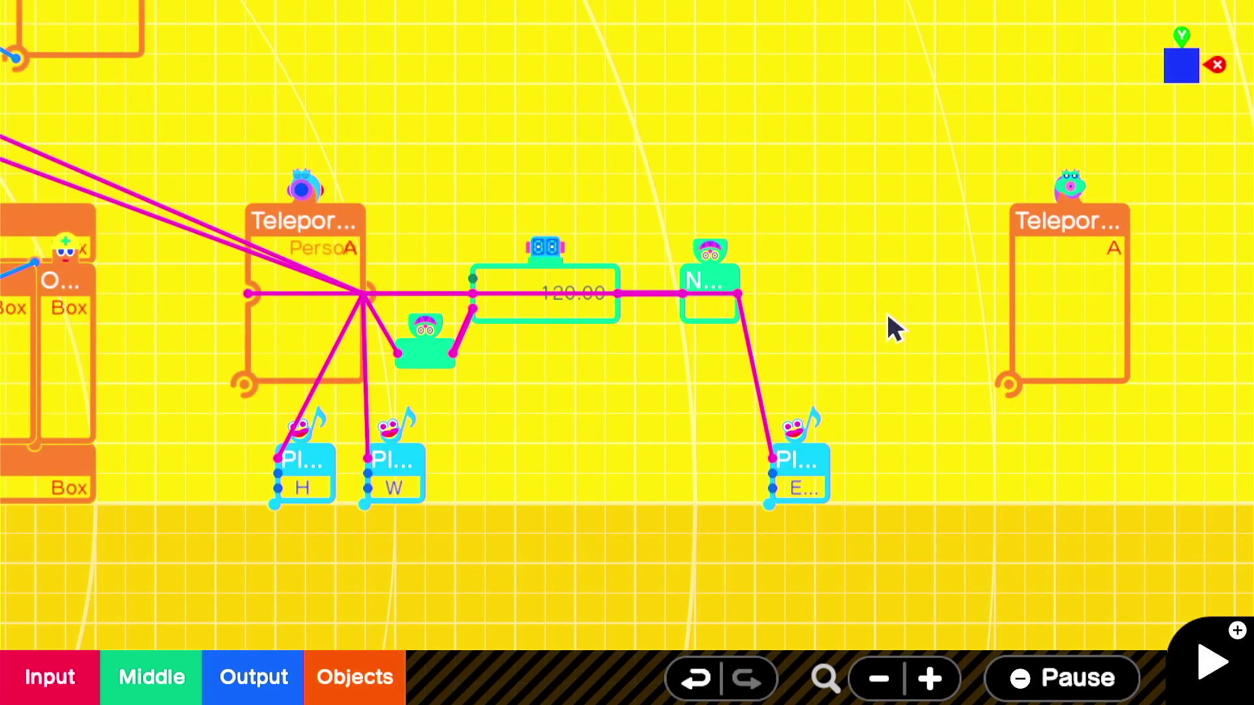
# Step: Move the overlapping Teleport Object Entrance and Touch Sensor together into the opening of the portal frame
pyautogui.moveTo(277, 255); pyautogui.dragTo(216, 163)
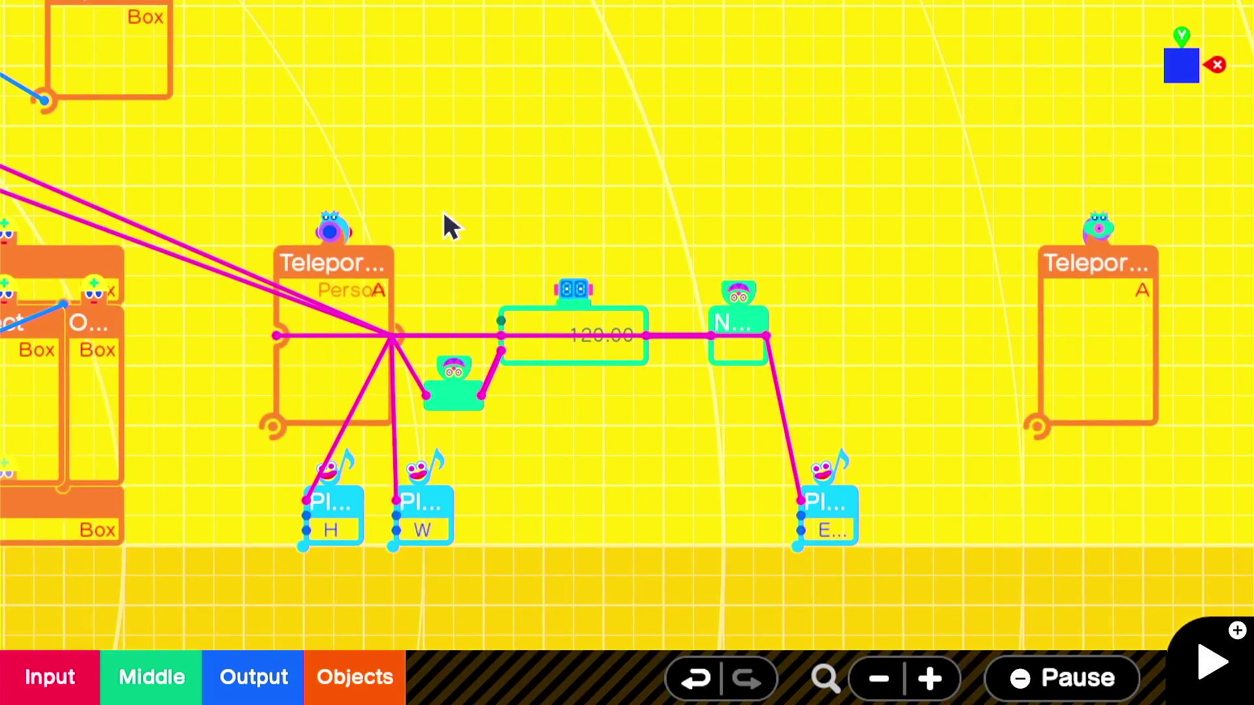
pyautogui.click(327, 352)
pyautogui.moveTo(334, 449); pyautogui.dragTo(133, 477)
# Step: Play-test the game, looking around at the portal and the outlined teleport exit, and return to programming
pyautogui.press('+')
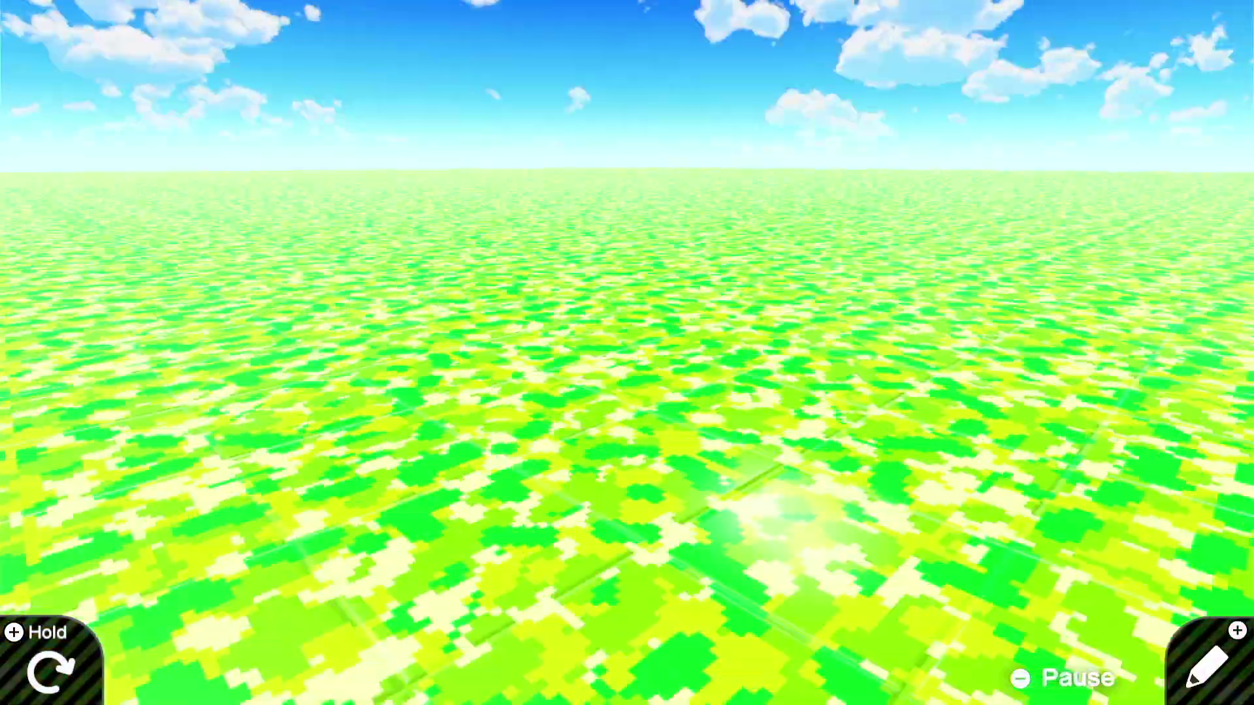
pyautogui.press('Left')
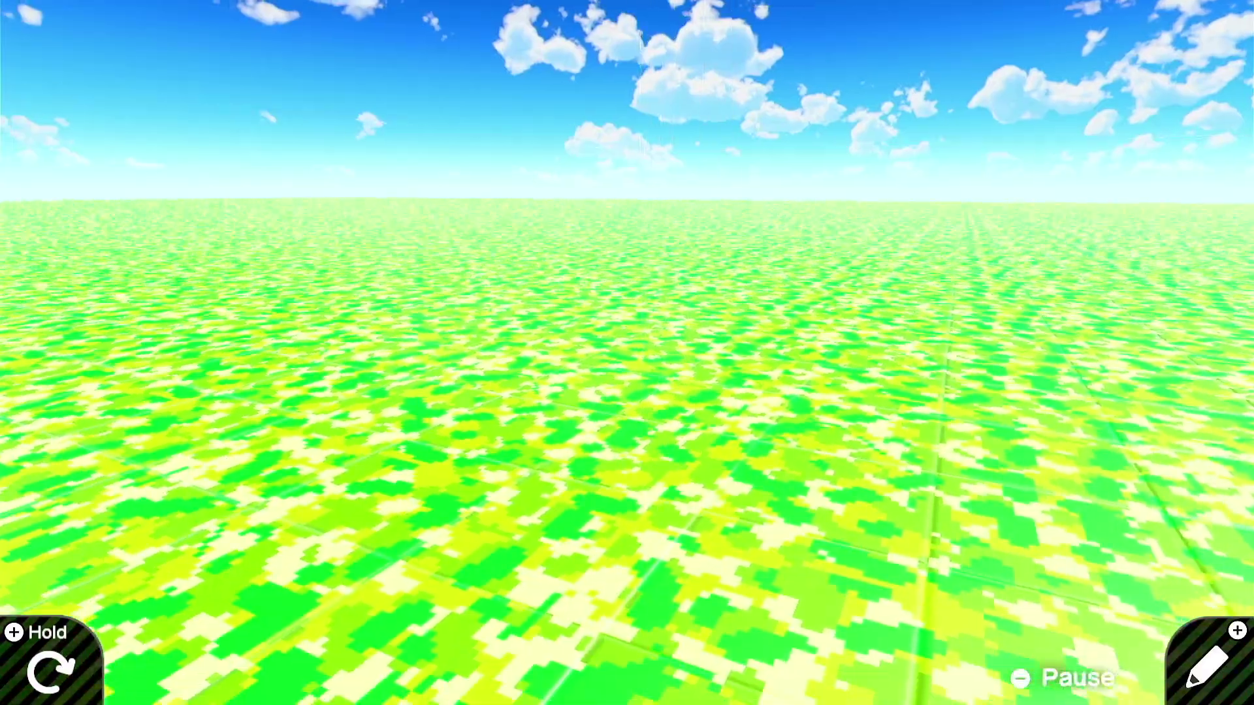
pyautogui.press('Left')
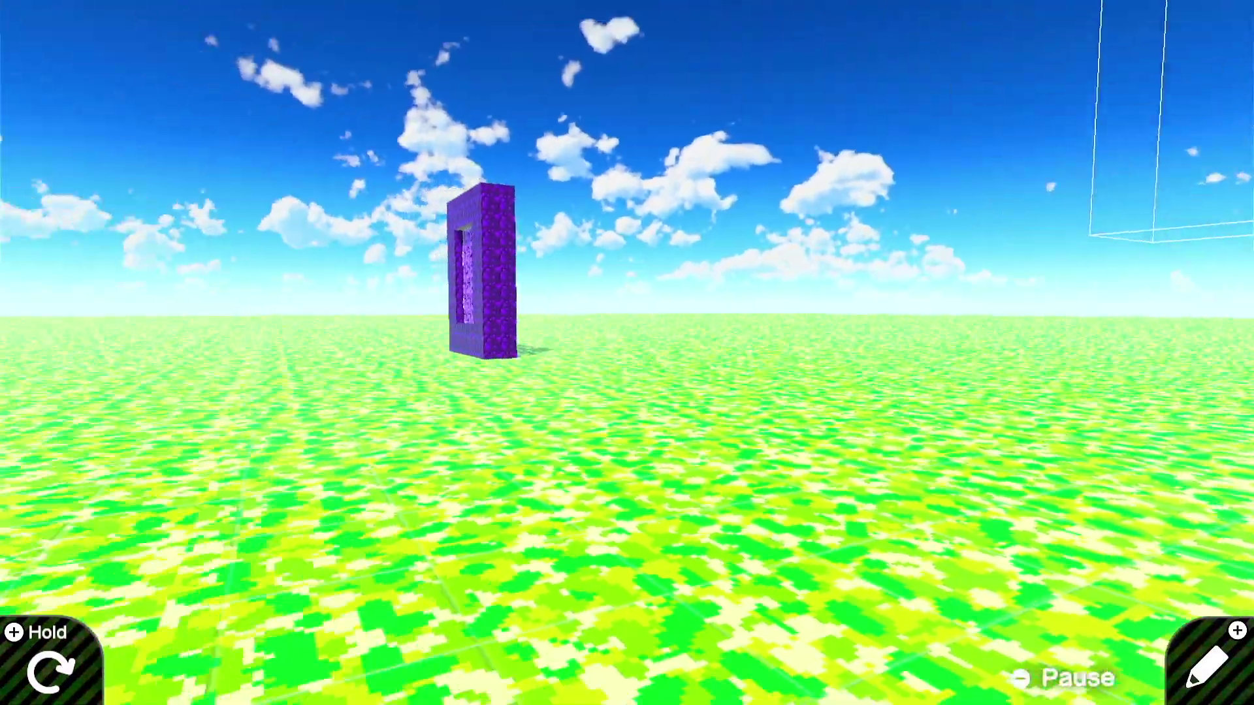
pyautogui.press('Right')
pyautogui.press('+')
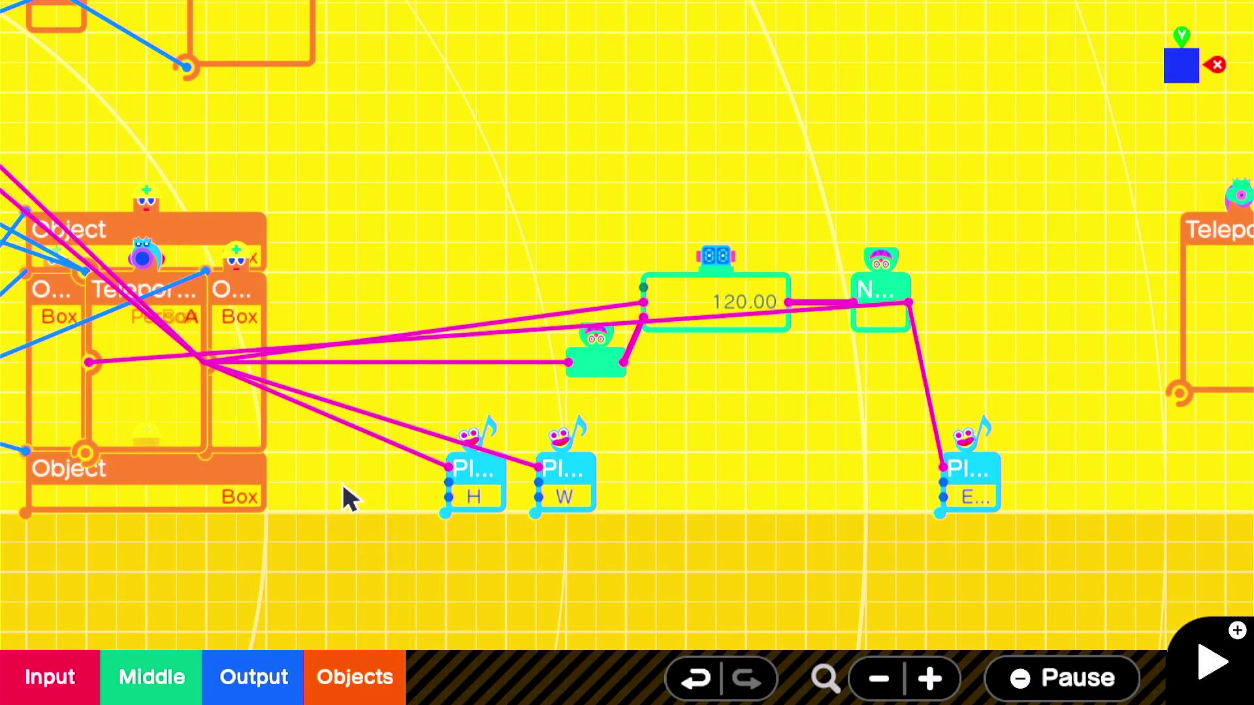
# Step: Shift the group of Constant, Counter, NOT and texture Nodons that animates the swirl slightly closer to the portal frame
pyautogui.scroll(-3, 268, 433)
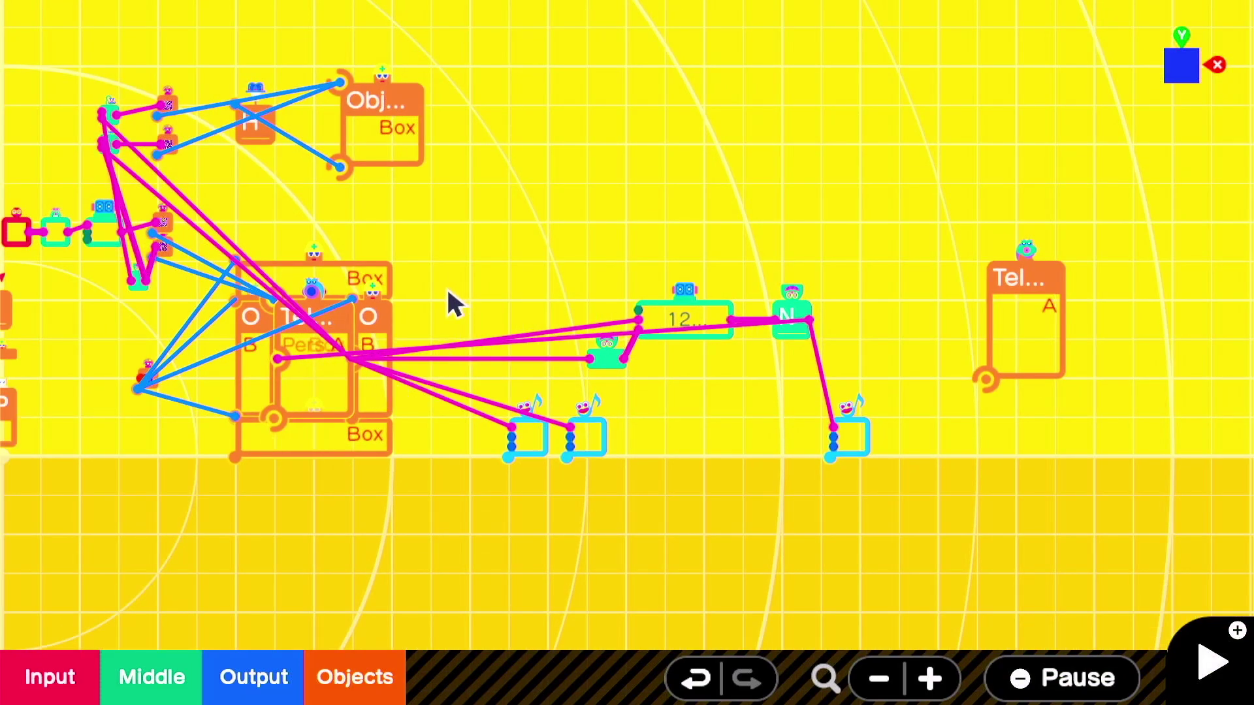
pyautogui.scroll(-1, 465, 277)
pyautogui.moveTo(488, 257); pyautogui.dragTo(559, 219)
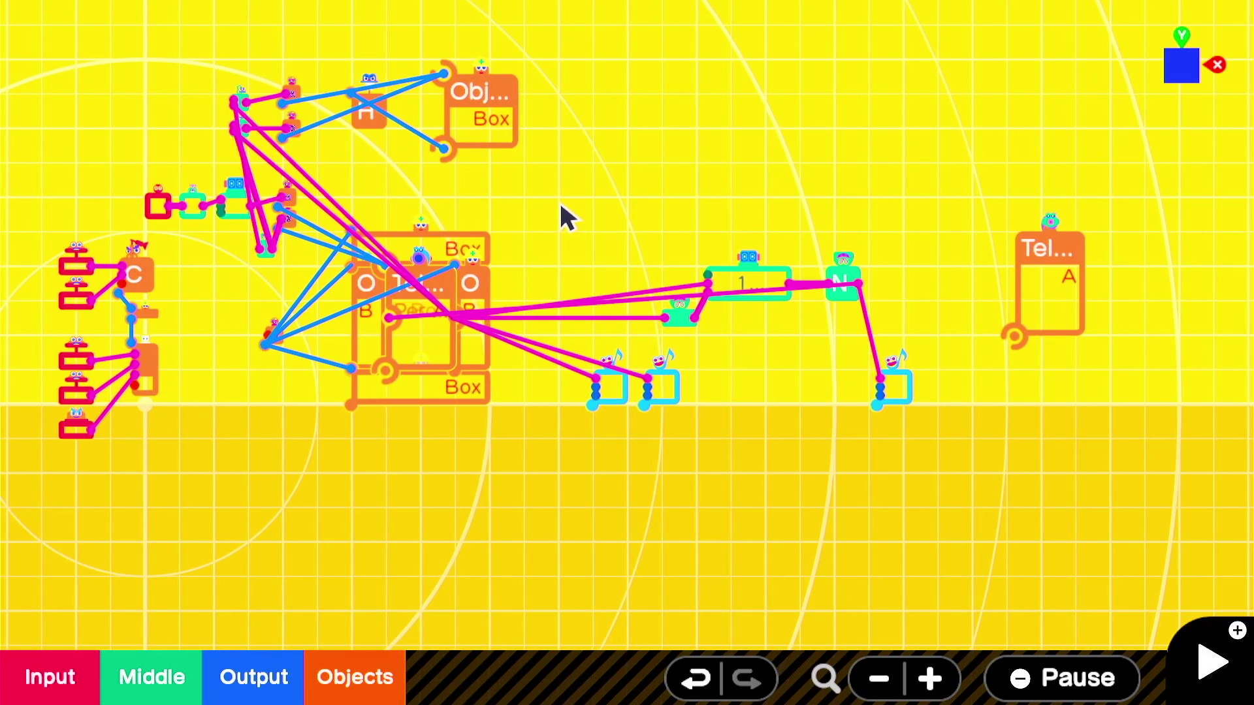
pyautogui.click(546, 222)
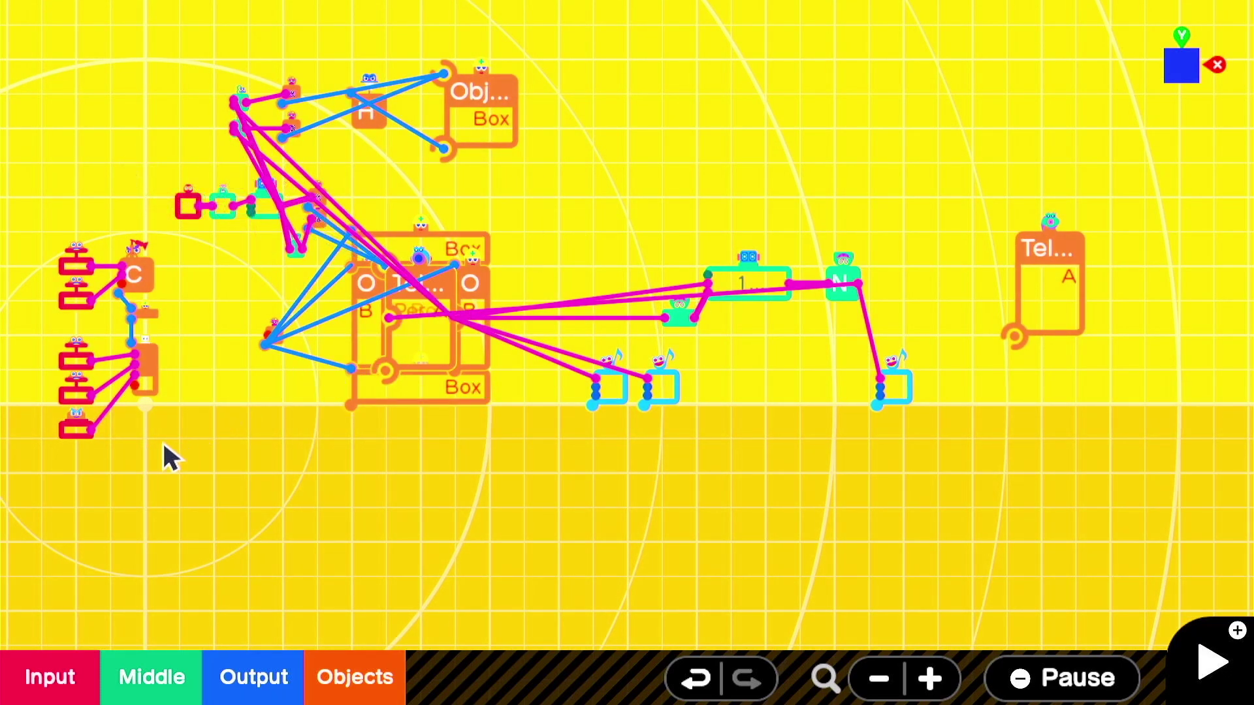
# Step: Duplicate the whole portal with its animation, sensor, teleport and sound Nodons, and place the copy well beyond the Teleport Object Exit
pyautogui.moveTo(163, 446); pyautogui.dragTo(962, 196)
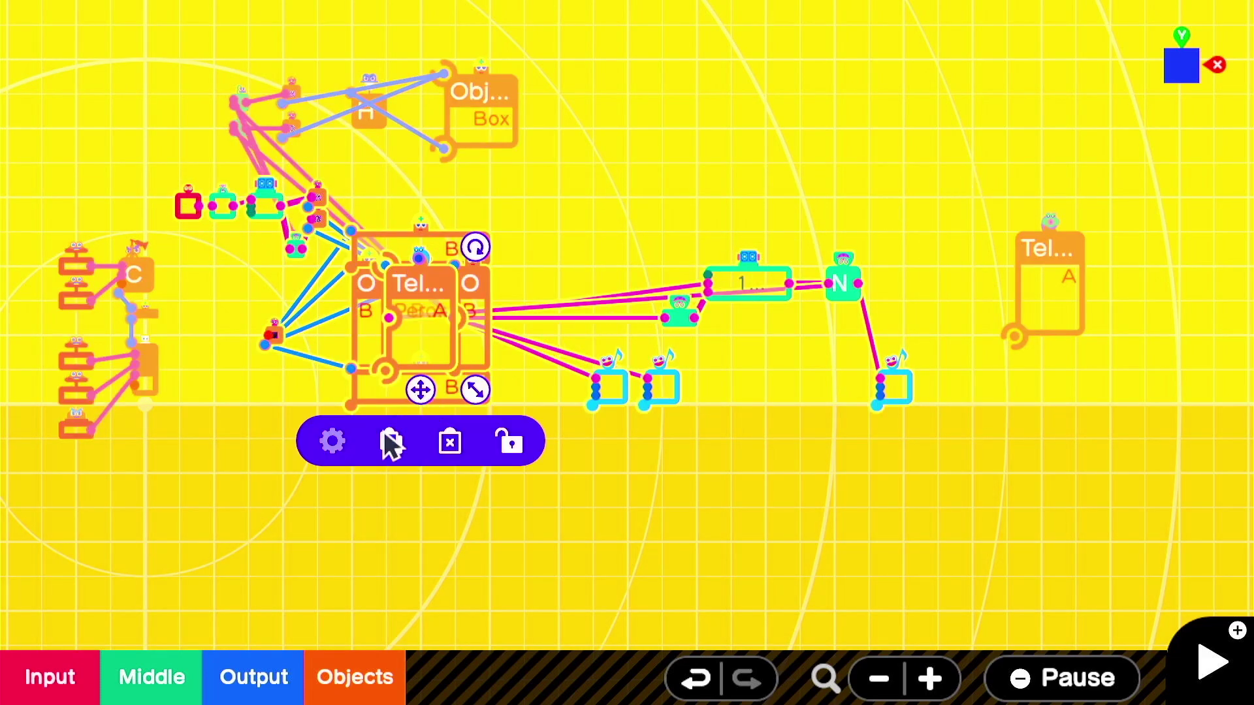
pyautogui.click(389, 443)
pyautogui.moveTo(450, 422); pyautogui.dragTo(714, 396)
pyautogui.click(378, 353)
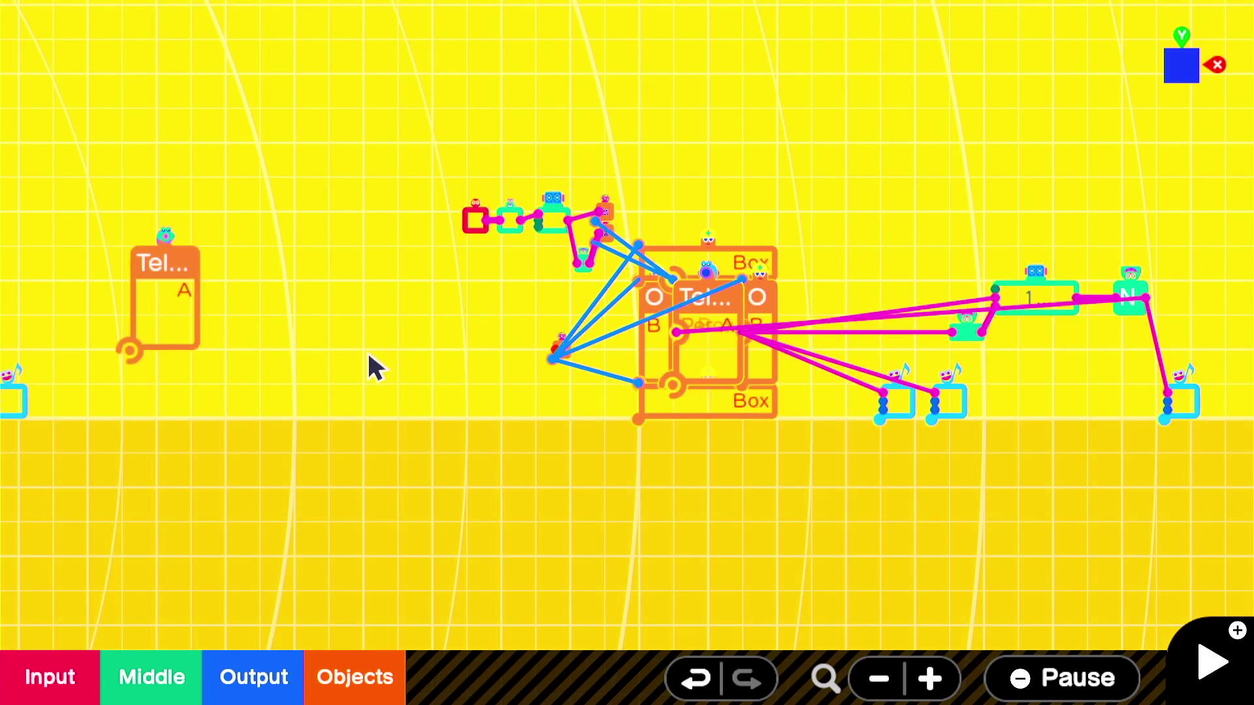
pyautogui.moveTo(290, 375); pyautogui.dragTo(640, 466)
pyautogui.scroll(-2, 542, 426)
pyautogui.scroll(-1, 542, 427)
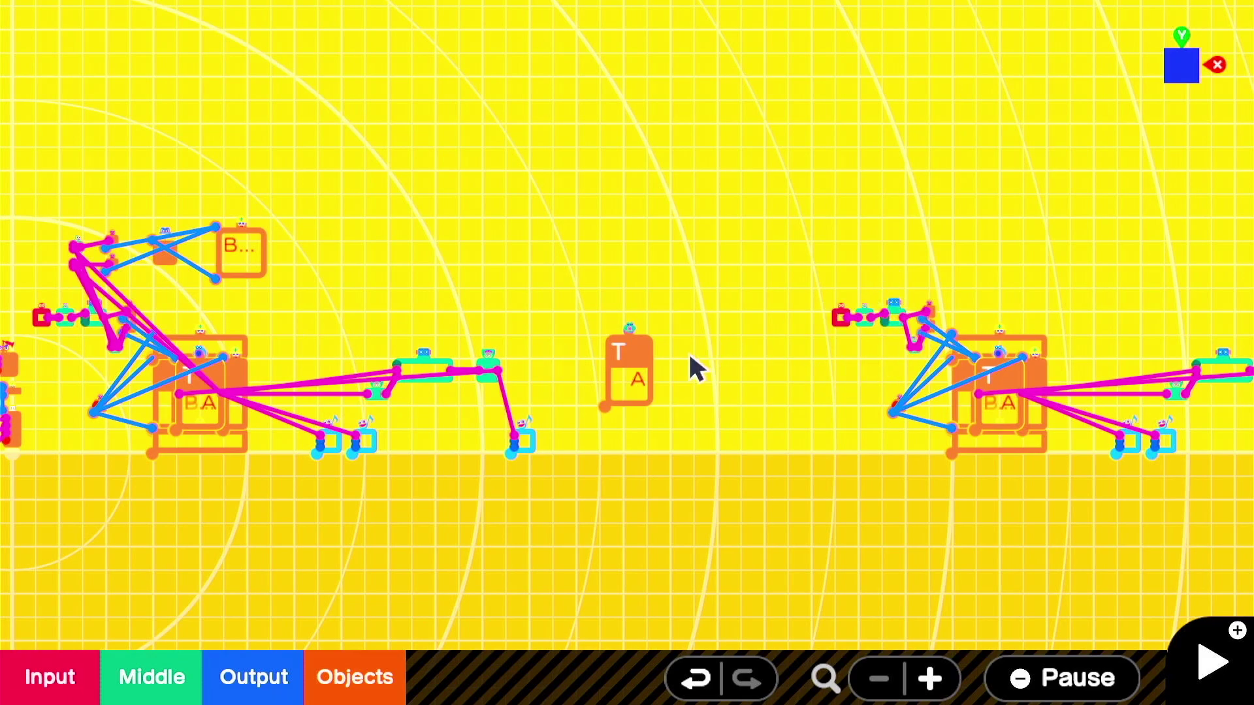
# Step: Move the swirl Object and the Touch Sensor in the copied portal down and aside to uncover the Teleport Object Entrance
pyautogui.moveTo(802, 461); pyautogui.dragTo(510, 431)
pyautogui.scroll(5, 683, 494)
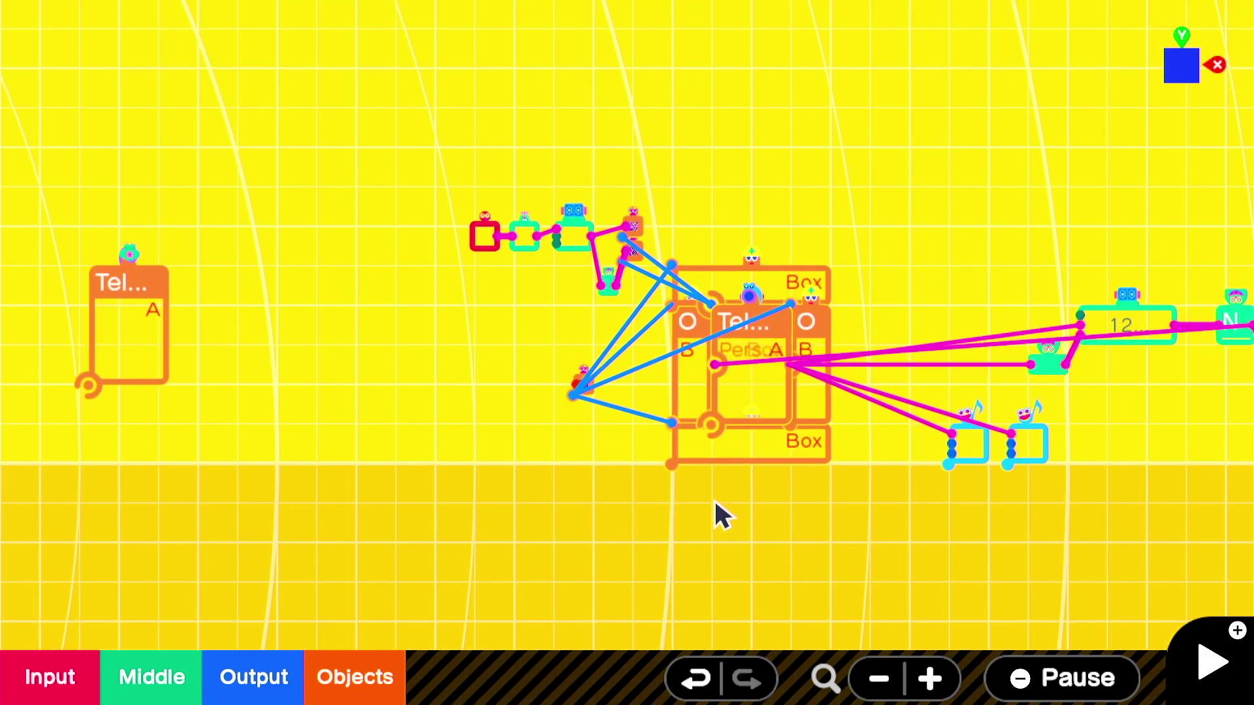
pyautogui.click(807, 425)
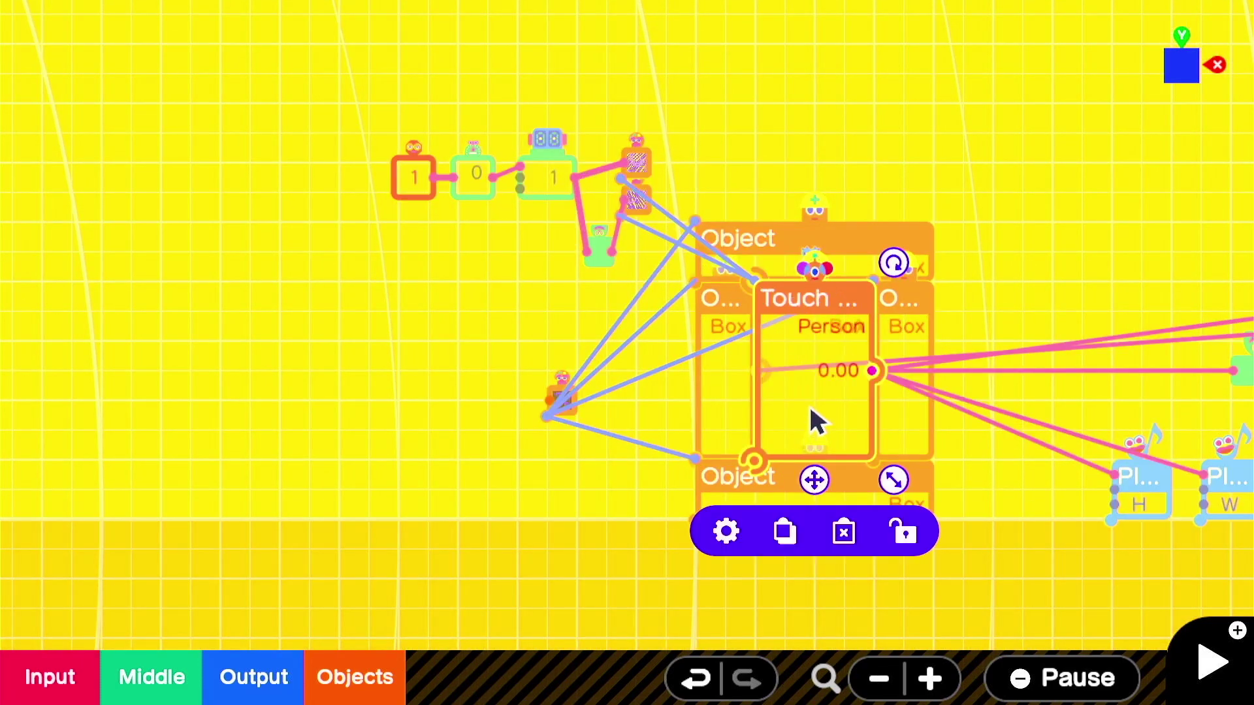
pyautogui.click(792, 273)
pyautogui.click(819, 391)
pyautogui.moveTo(819, 390); pyautogui.dragTo(833, 493)
pyautogui.click(800, 305)
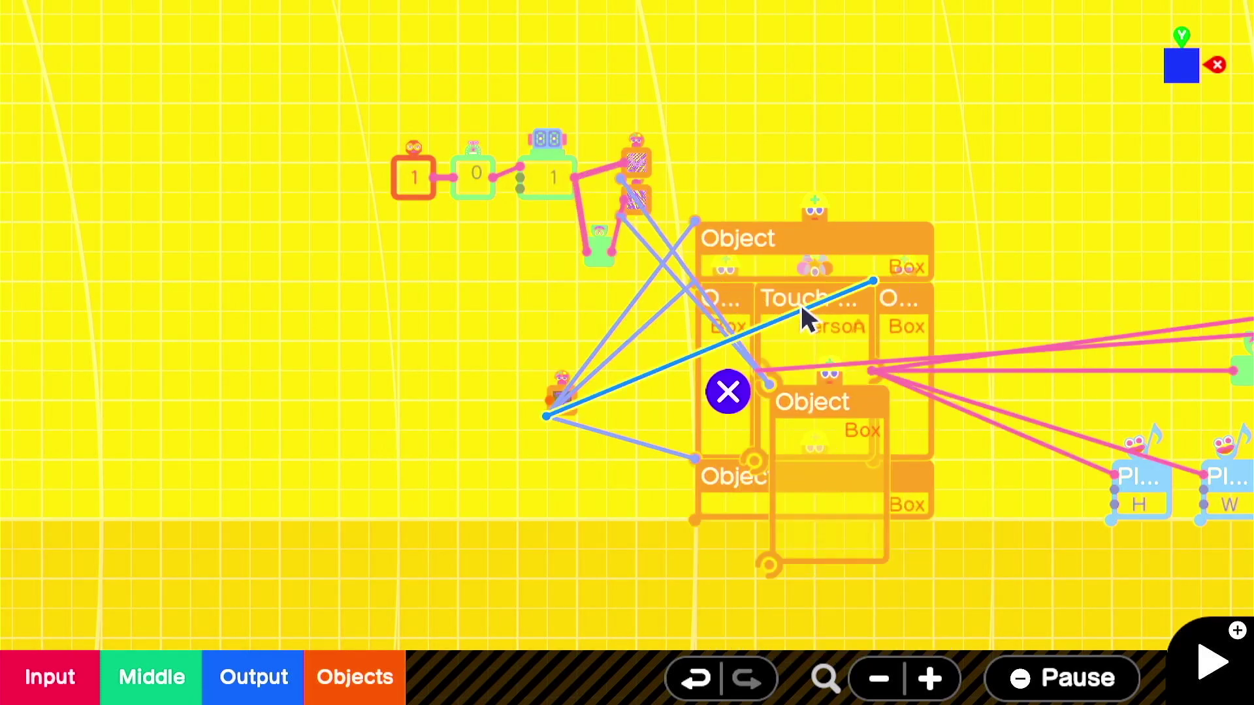
pyautogui.moveTo(857, 326); pyautogui.dragTo(876, 444)
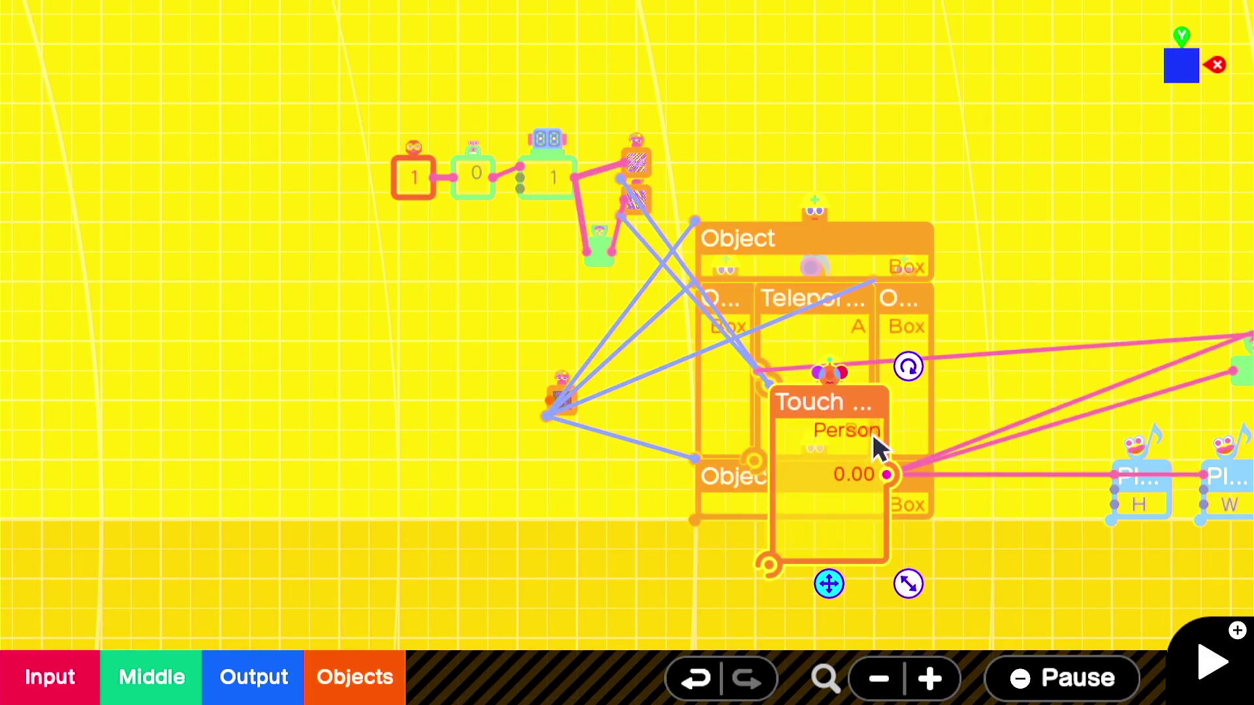
# Step: Set the Teleport ID of the copied portal's Teleport Object Entrance to B
pyautogui.click(836, 341)
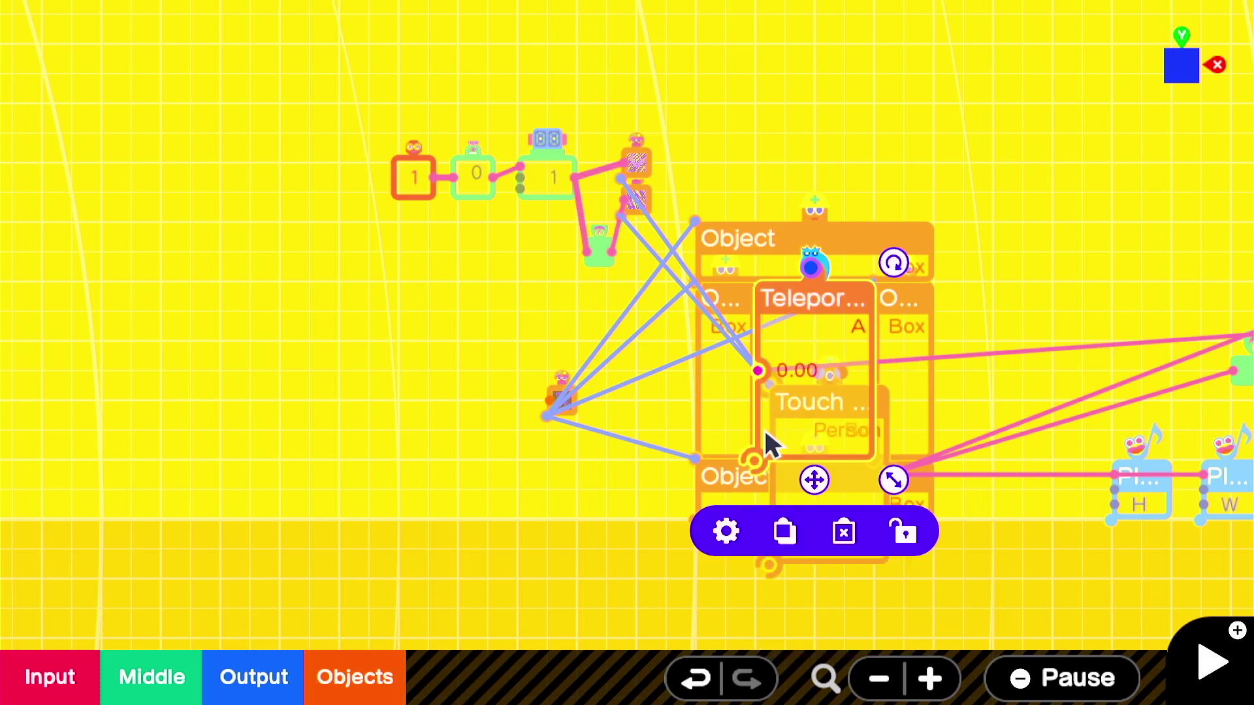
pyautogui.click(729, 530)
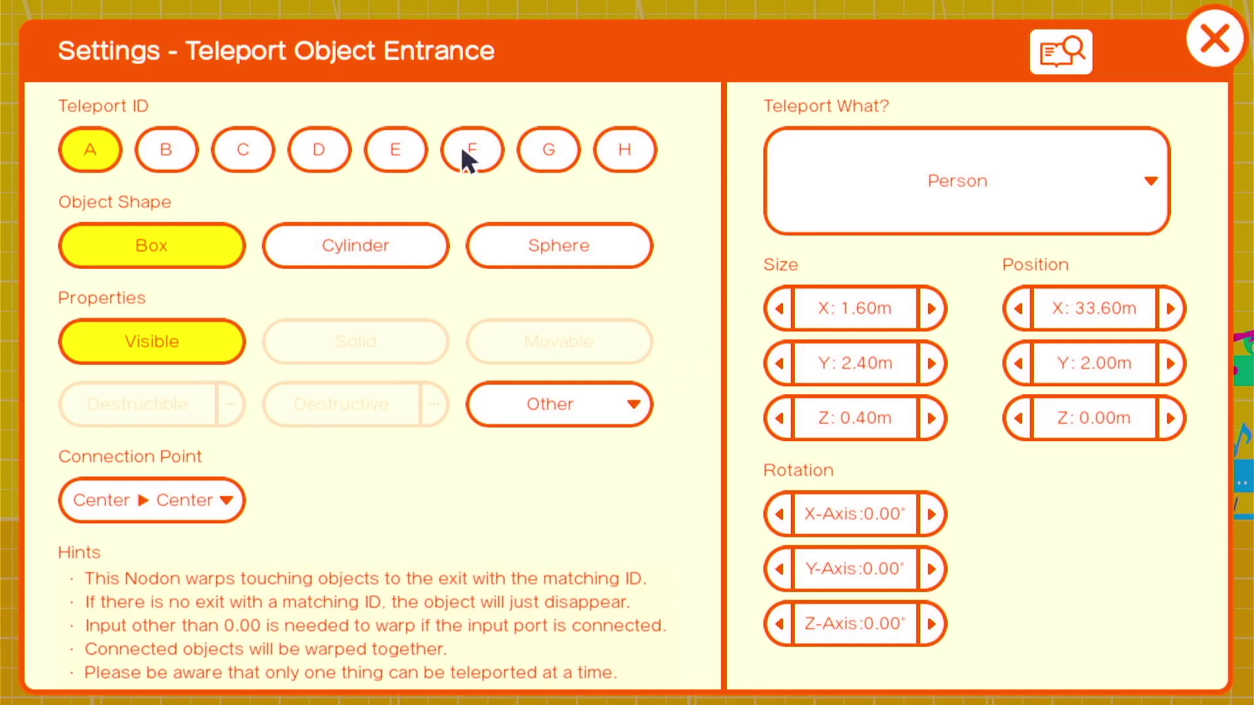
pyautogui.click(139, 164)
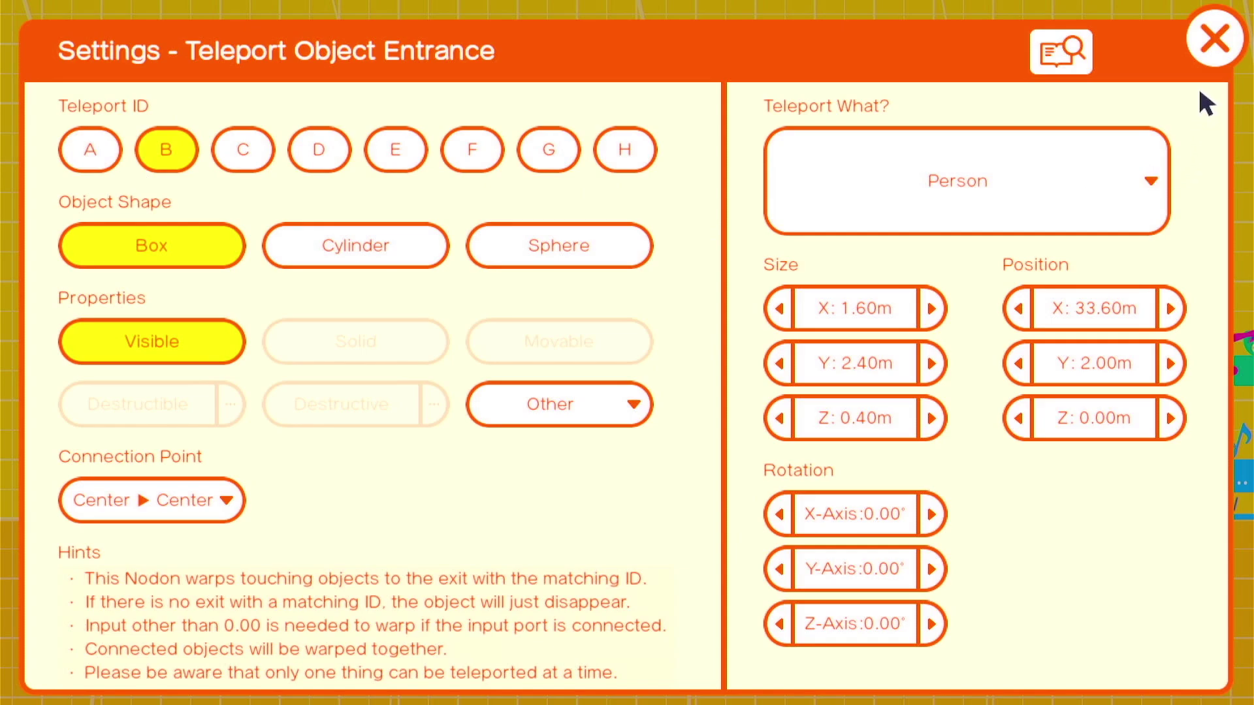
pyautogui.click(1205, 56)
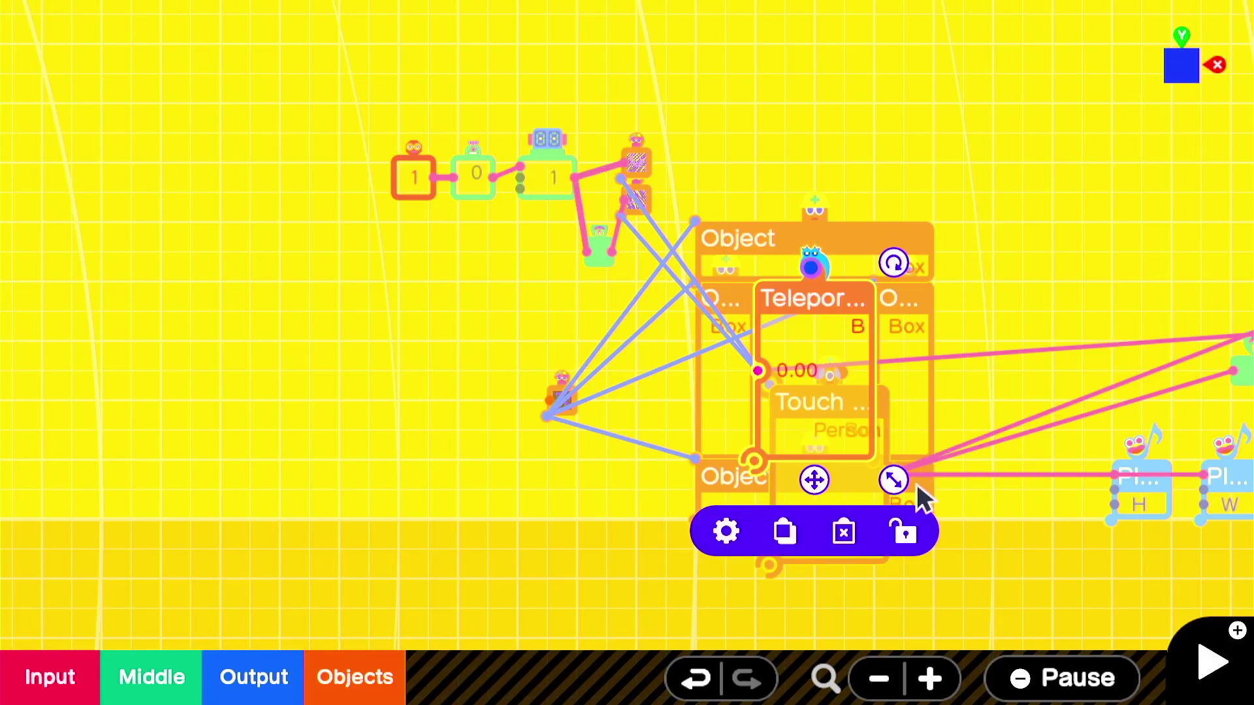
# Step: Move the swirl Object and the Touch Sensor back into the opening of the copied portal frame
pyautogui.click(1049, 610)
pyautogui.click(849, 547)
pyautogui.moveTo(829, 578); pyautogui.dragTo(821, 449)
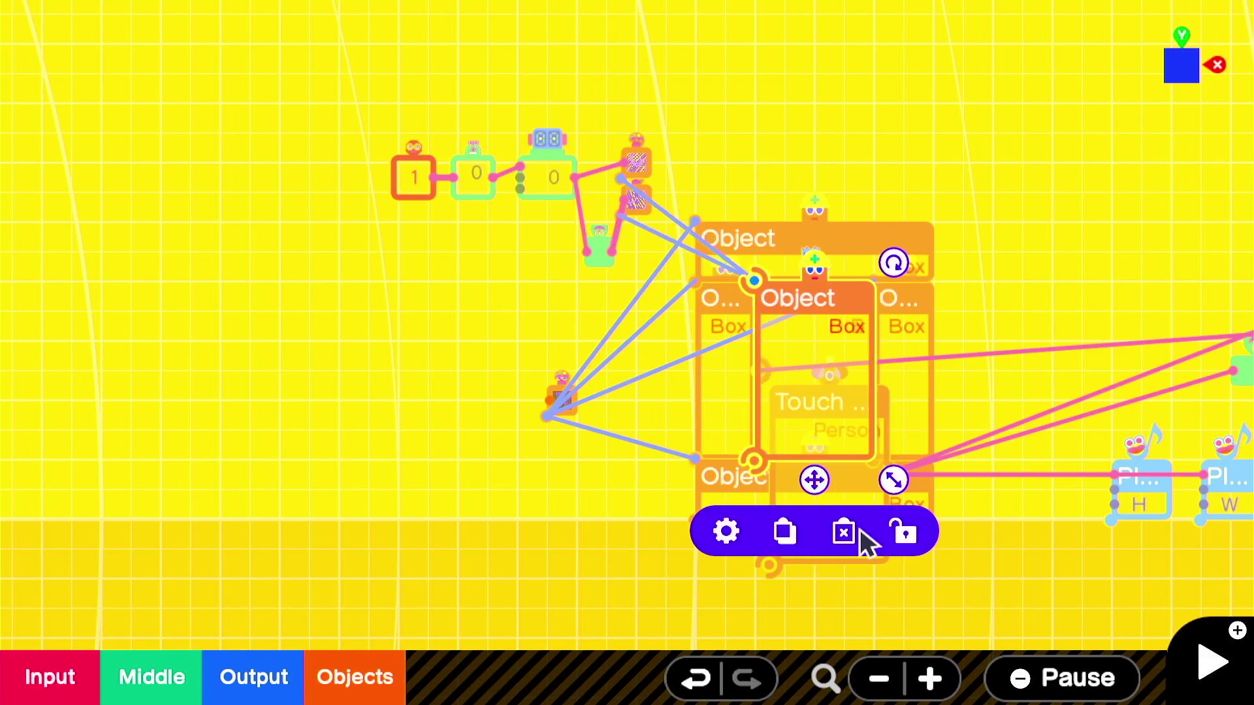
pyautogui.click(834, 598)
pyautogui.click(834, 546)
pyautogui.moveTo(837, 574); pyautogui.dragTo(824, 454)
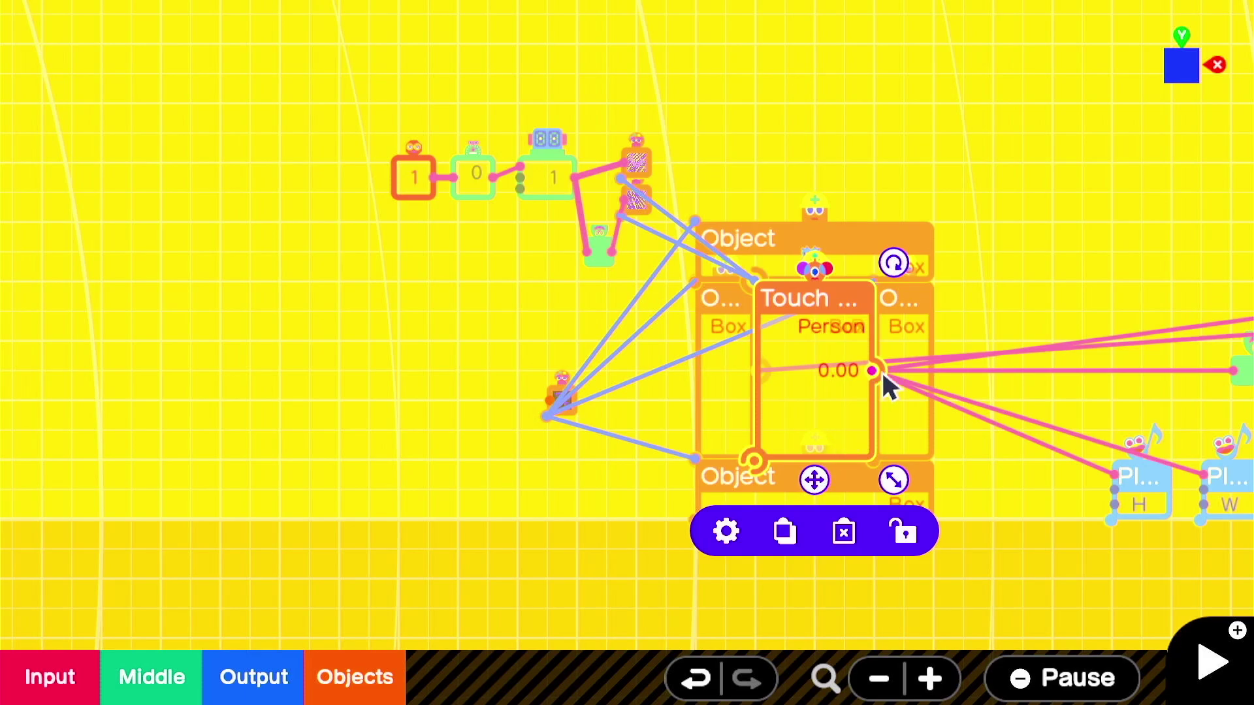
# Step: Wire the copied portal's Touch Sensor output to the inputs of both middle Nodons that control the first-person swirl overlays
pyautogui.moveTo(874, 371); pyautogui.dragTo(350, 411)
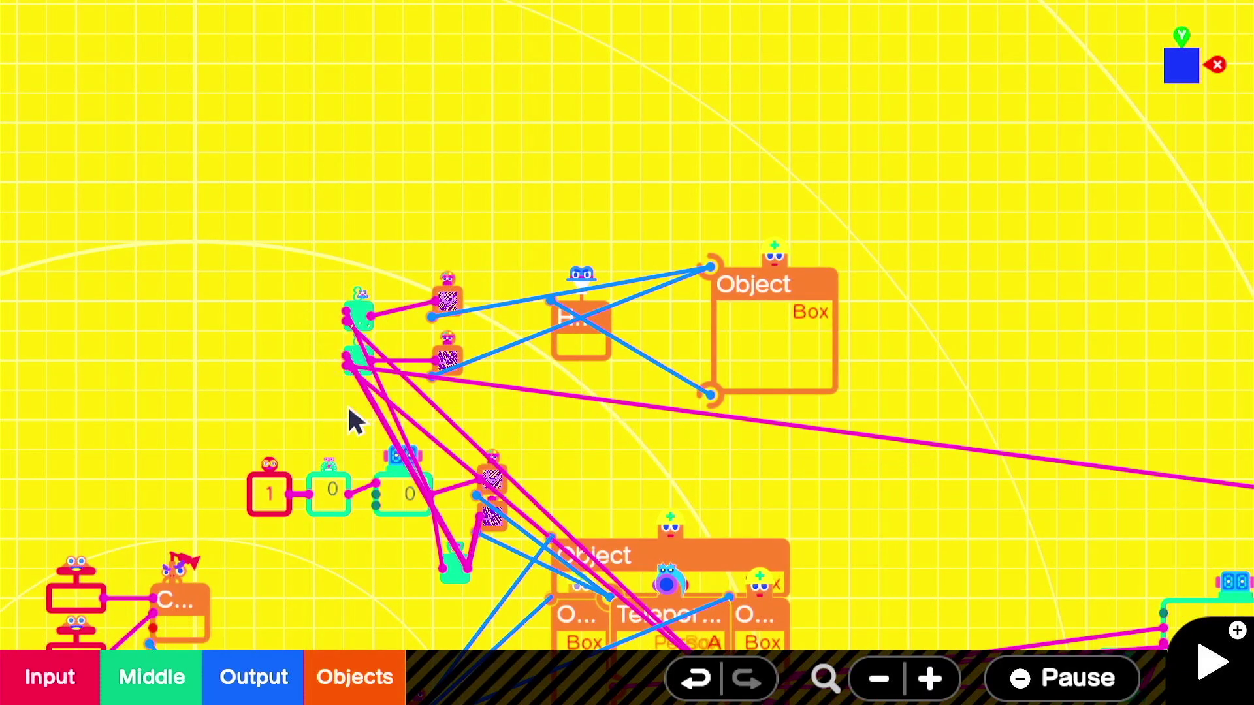
pyautogui.scroll(-3, 476, 437)
pyautogui.moveTo(1011, 502); pyautogui.dragTo(56, 326)
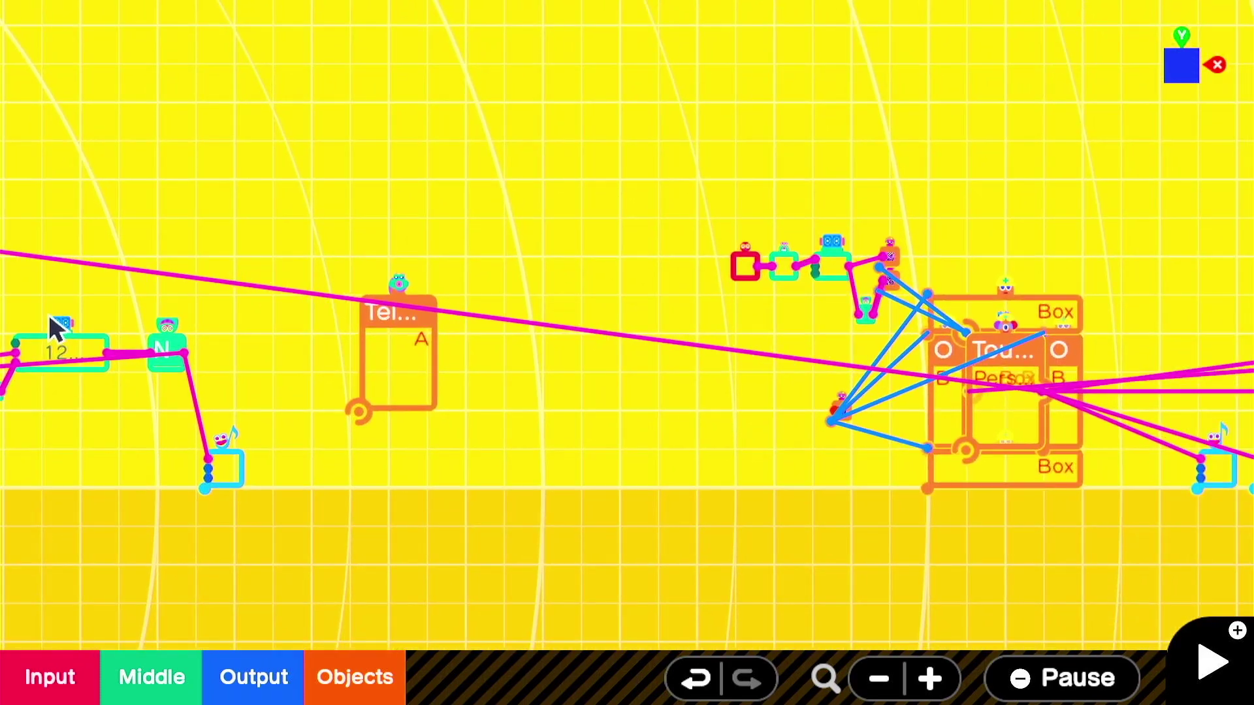
pyautogui.click(1016, 425)
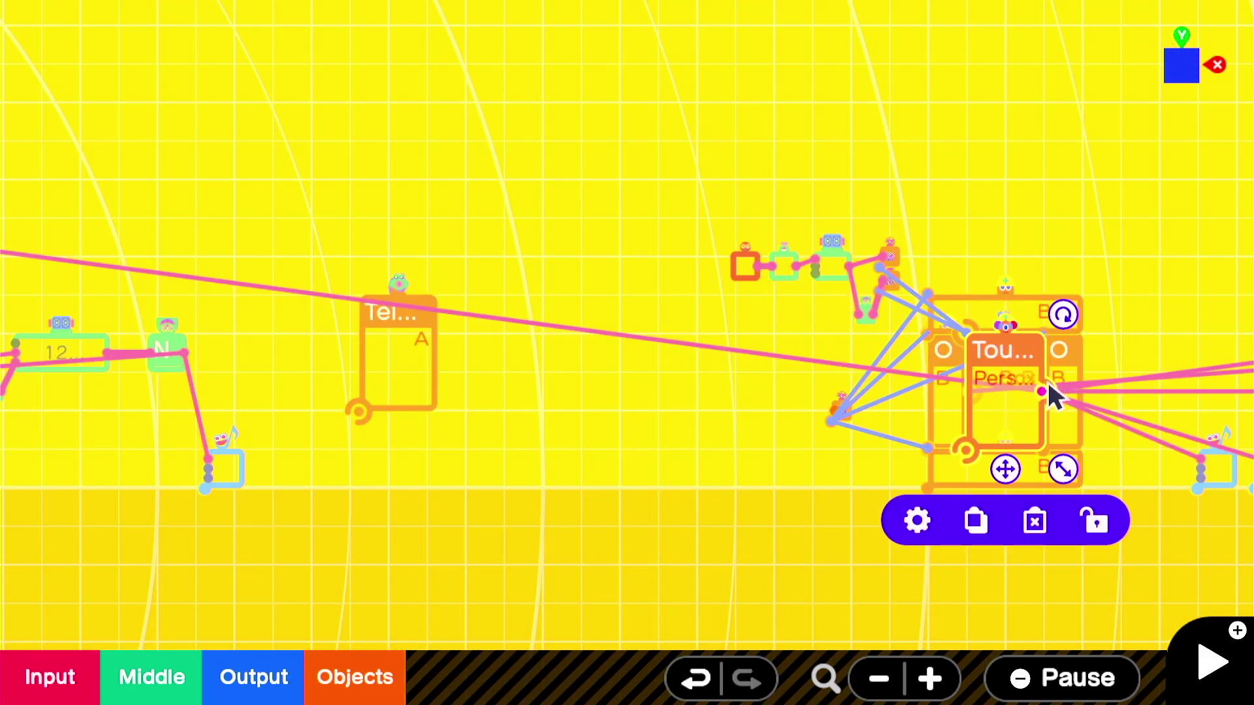
pyautogui.moveTo(1043, 391); pyautogui.dragTo(187, 428)
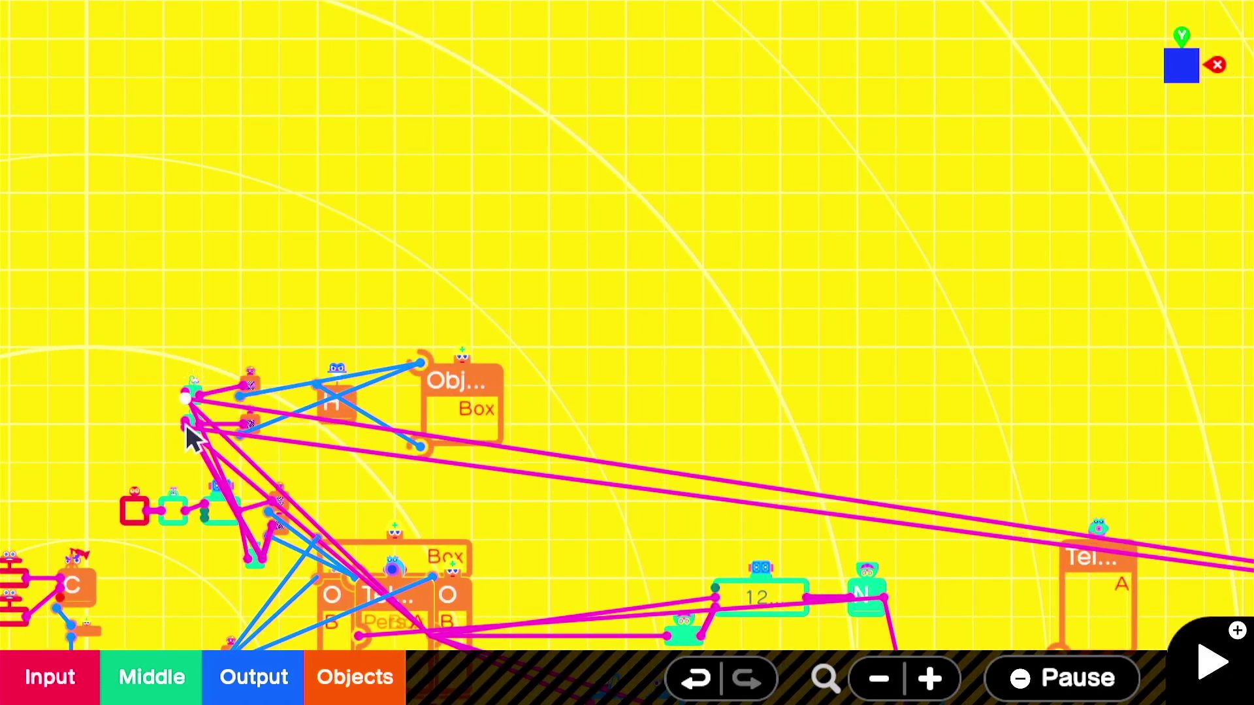
# Step: Duplicate the Teleport Object Exit, give the copy ID B, and move it to the first portal
pyautogui.moveTo(717, 442); pyautogui.dragTo(350, 244)
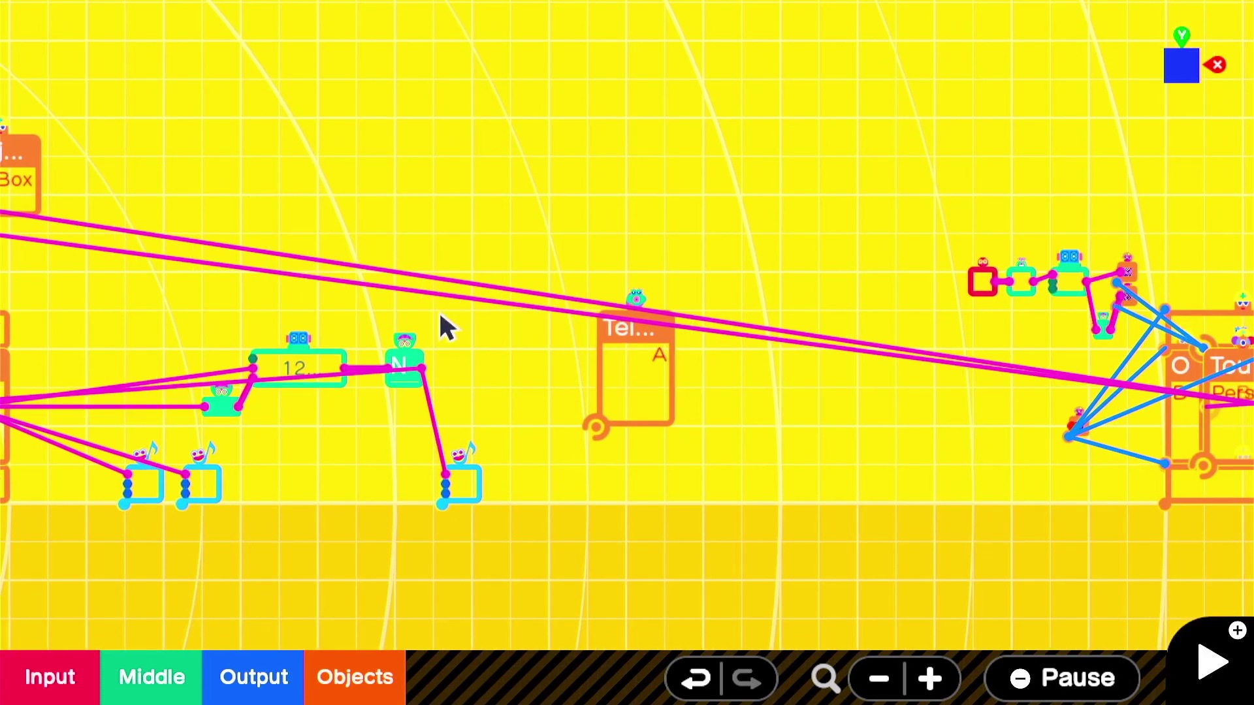
pyautogui.click(636, 424)
pyautogui.click(607, 499)
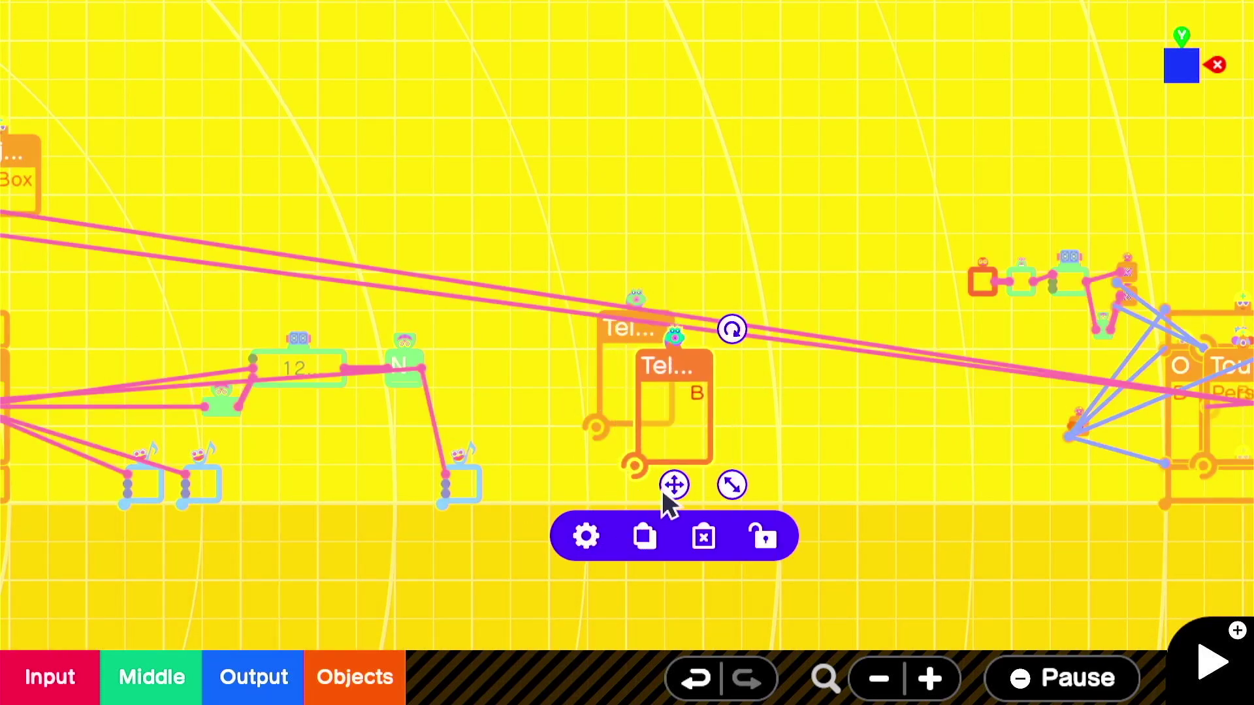
pyautogui.moveTo(663, 491); pyautogui.dragTo(320, 514)
# Step: Move the Teleport Object Exit with ID A into the opening of the copied portal, and start a play-test
pyautogui.moveTo(1016, 448); pyautogui.dragTo(405, 421)
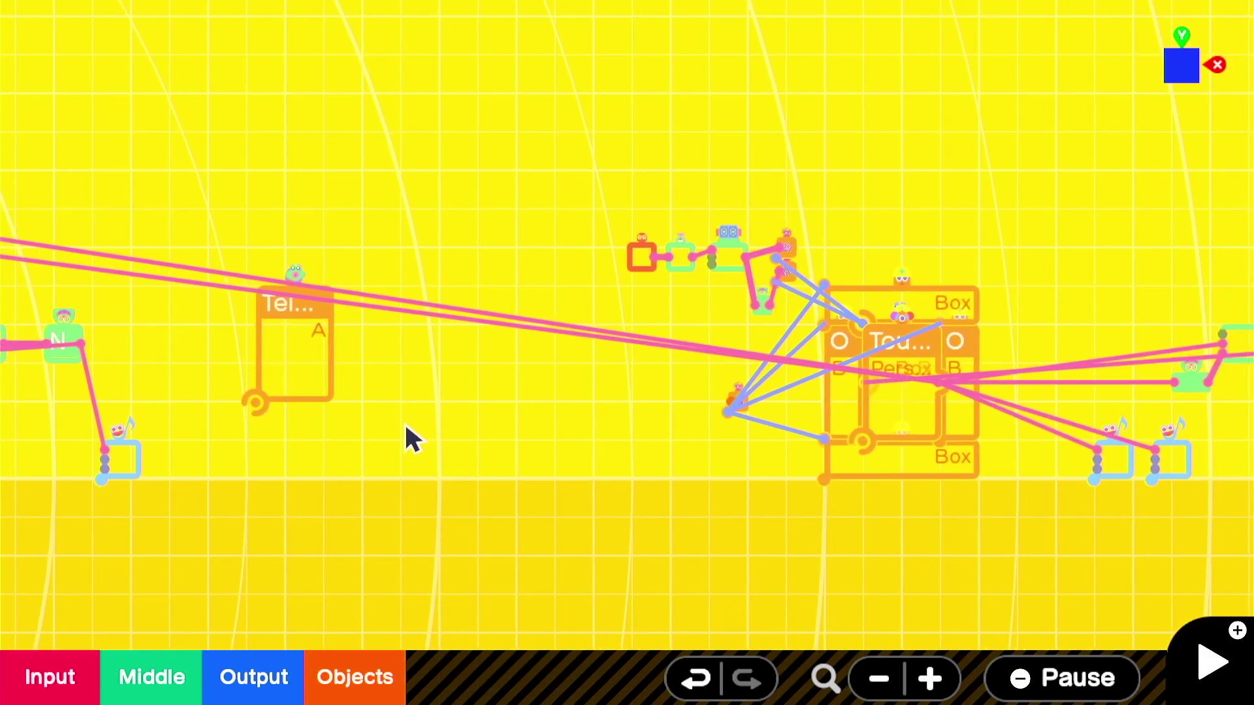
pyautogui.click(307, 377)
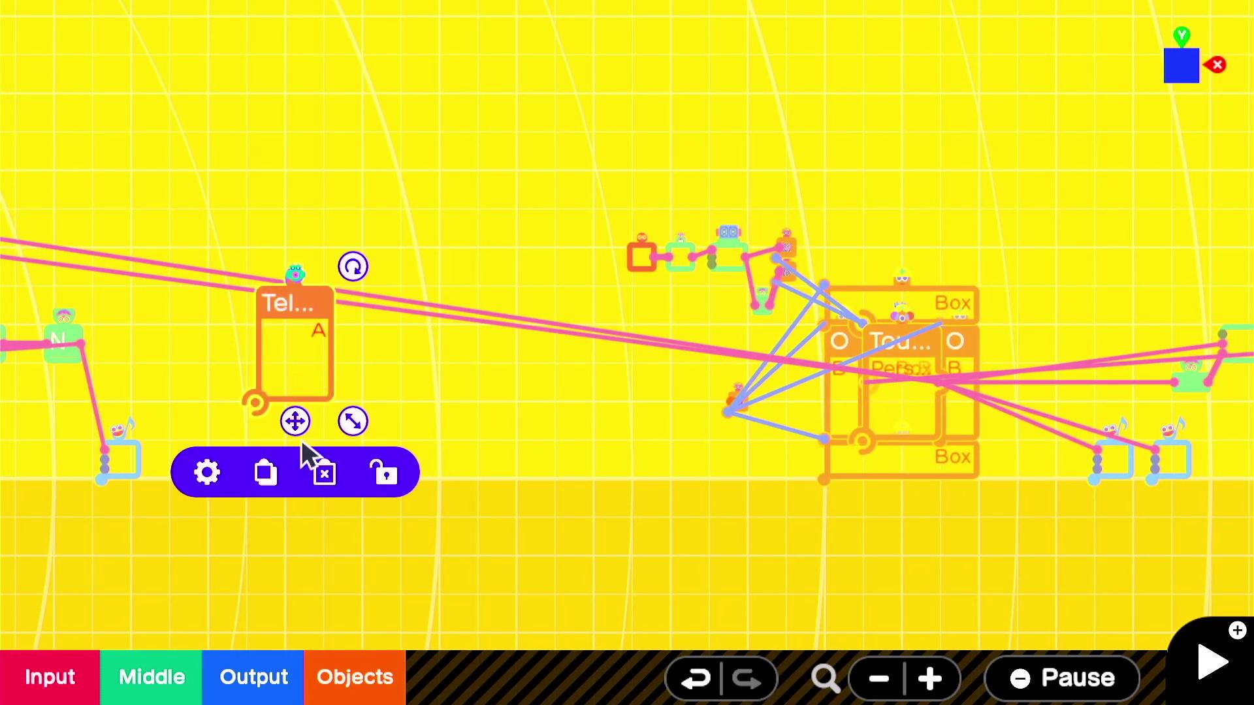
pyautogui.moveTo(294, 423); pyautogui.dragTo(910, 461)
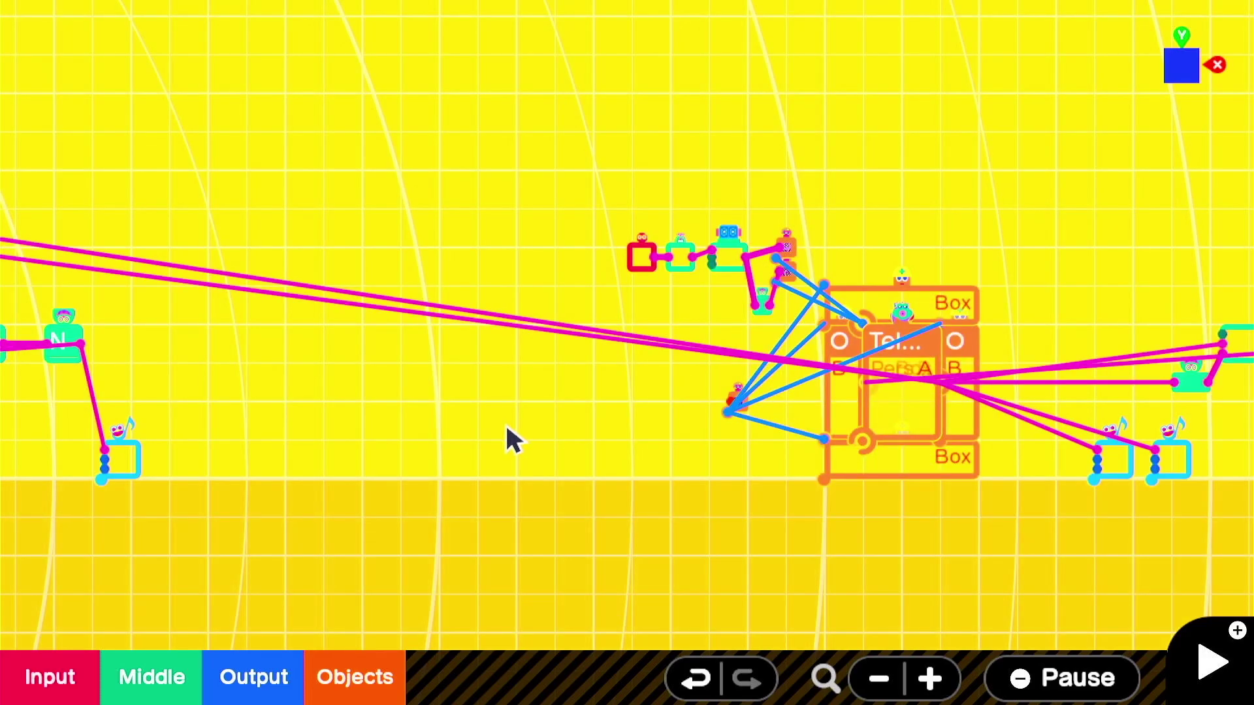
pyautogui.press('+')
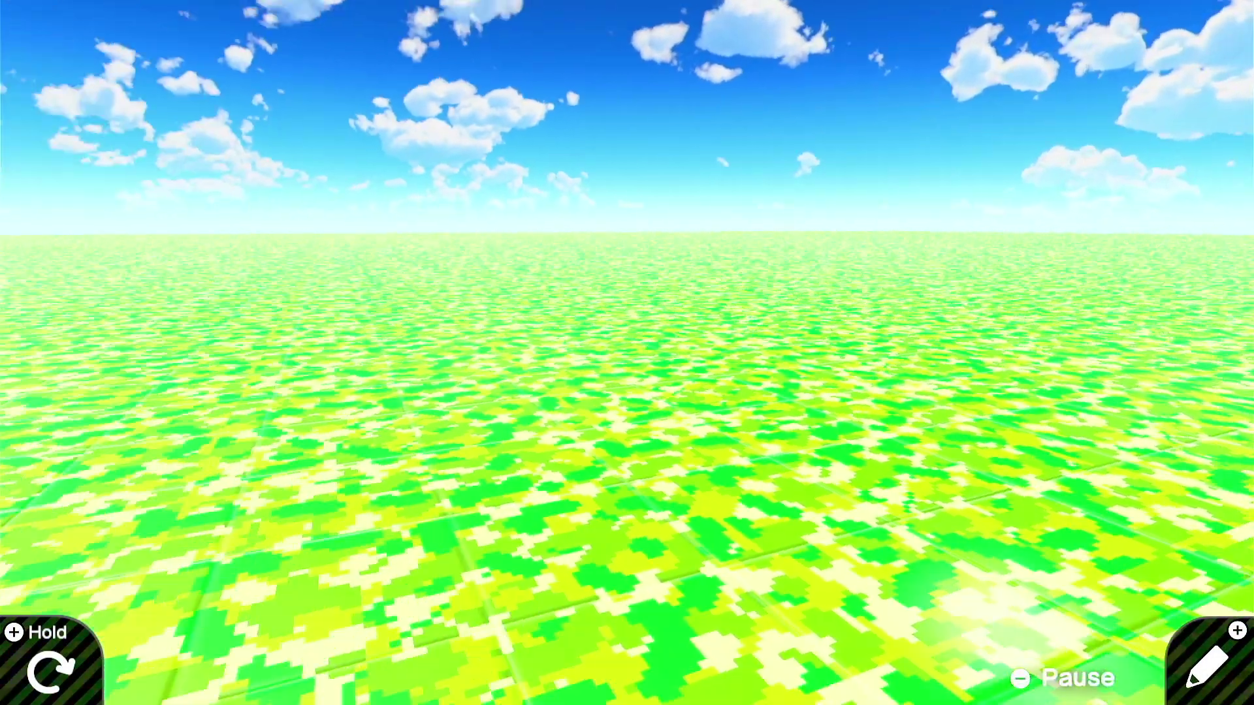